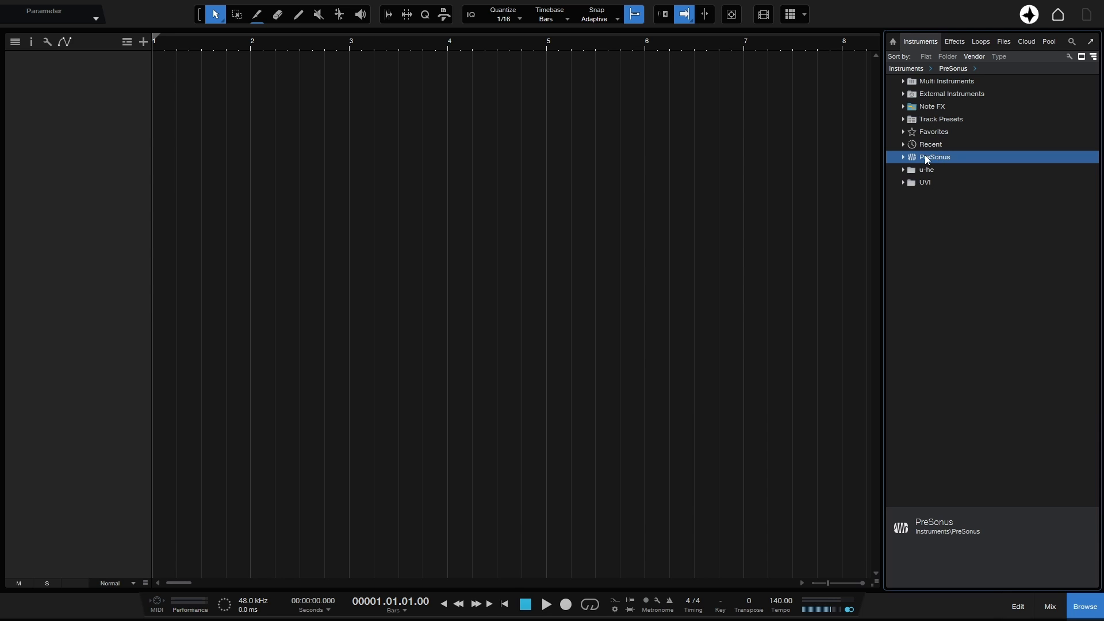
Add a Mai Tai instrument track from the PreSonus instruments and enlarge the track height to Large.
click(903, 157)
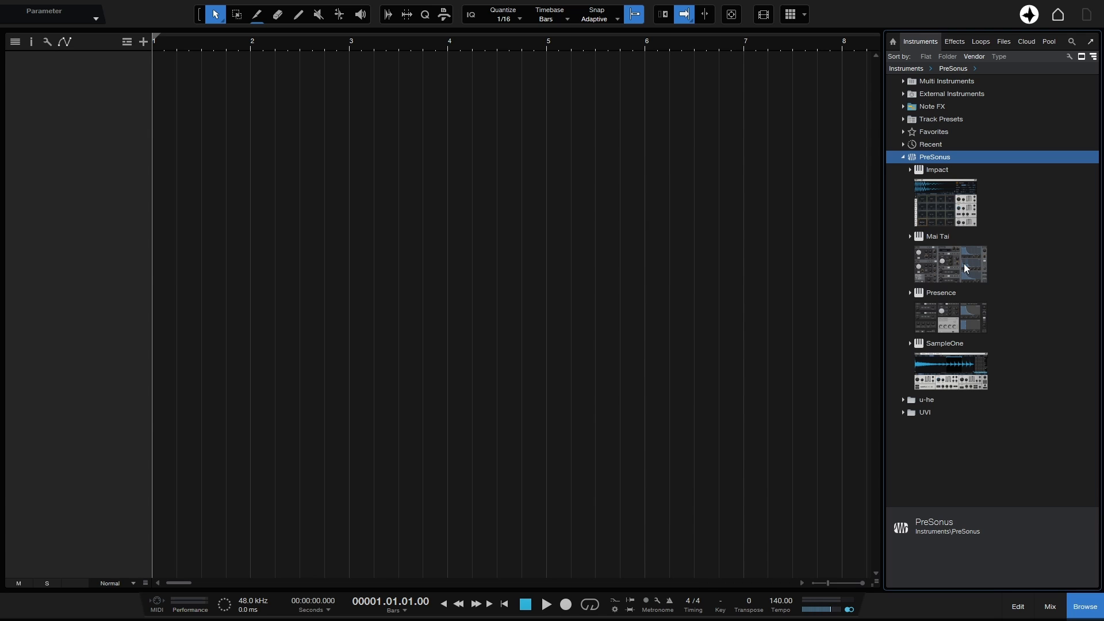
drag(959, 267, 331, 142)
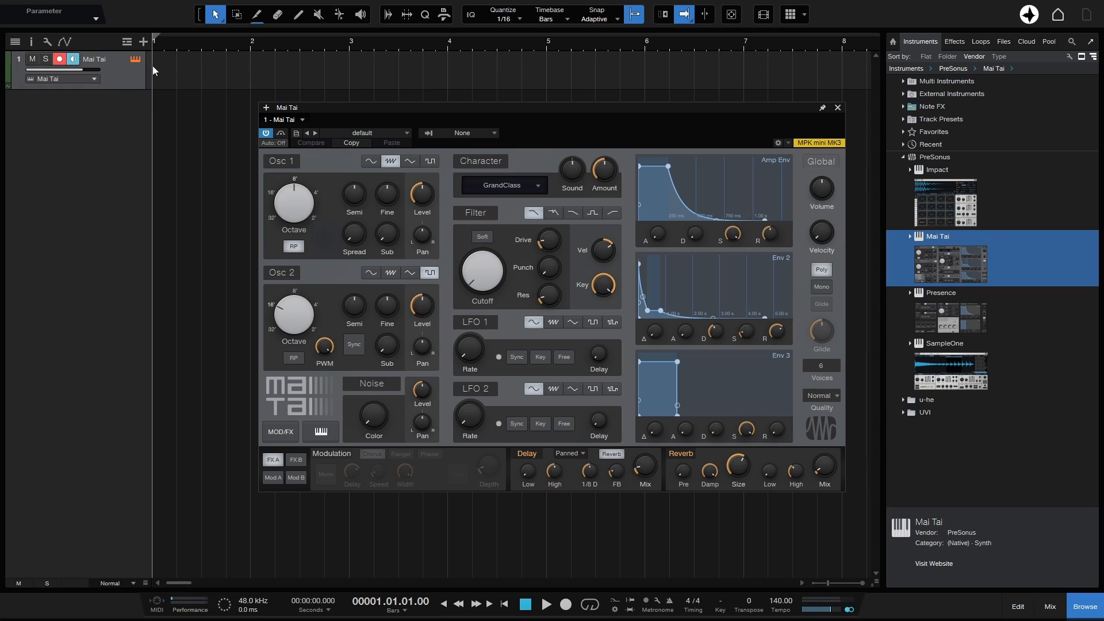
scroll(118, 178, up, 6)
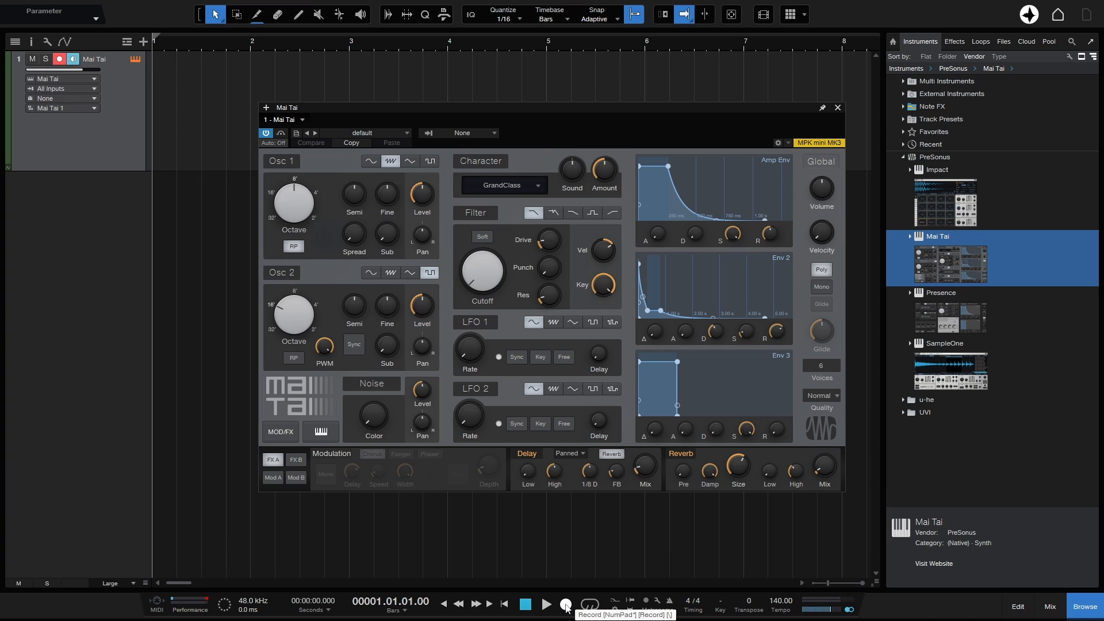
Record a MIDI part about six bars long on the Mai Tai track and close its instrument window.
click(566, 605)
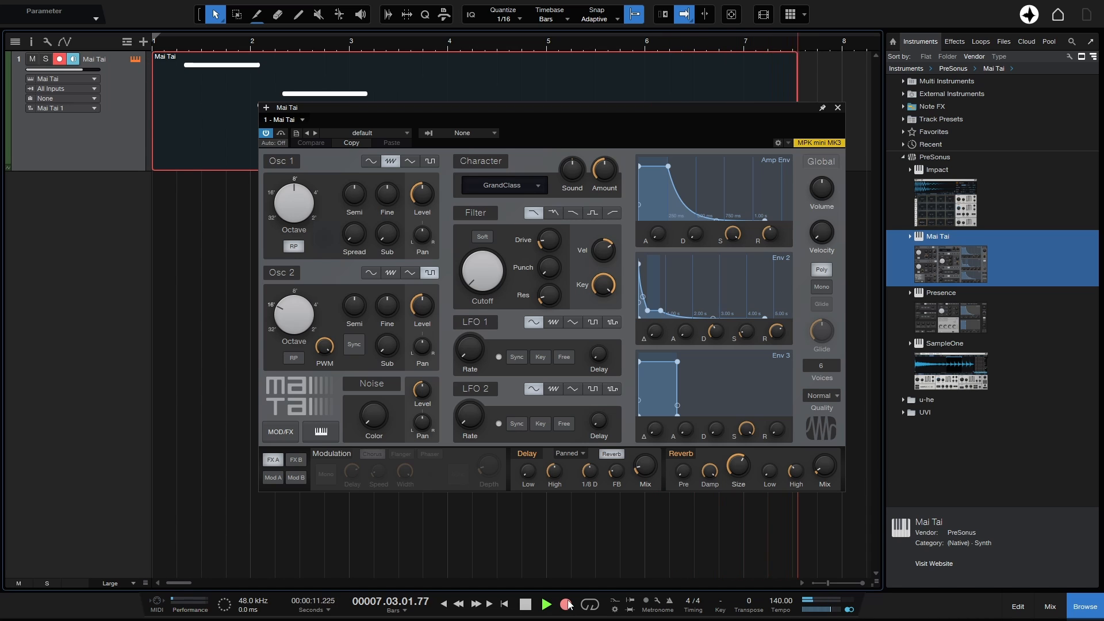
key(space)
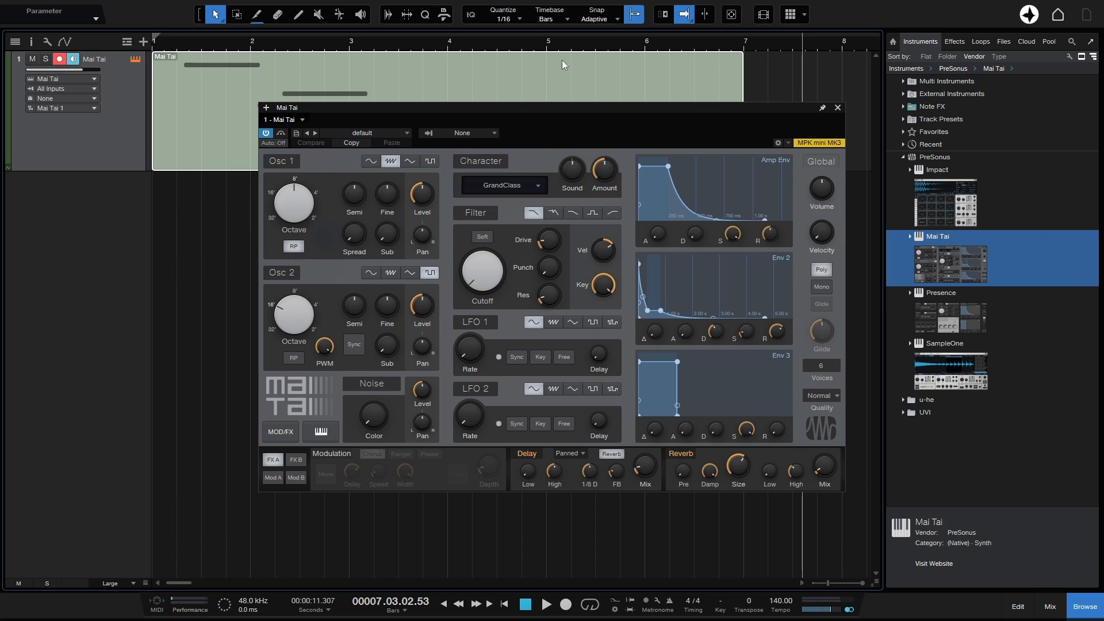
mouse_move(588, 111)
mouse_down()
mouse_move(537, 137)
mouse_move(593, 112)
mouse_up()
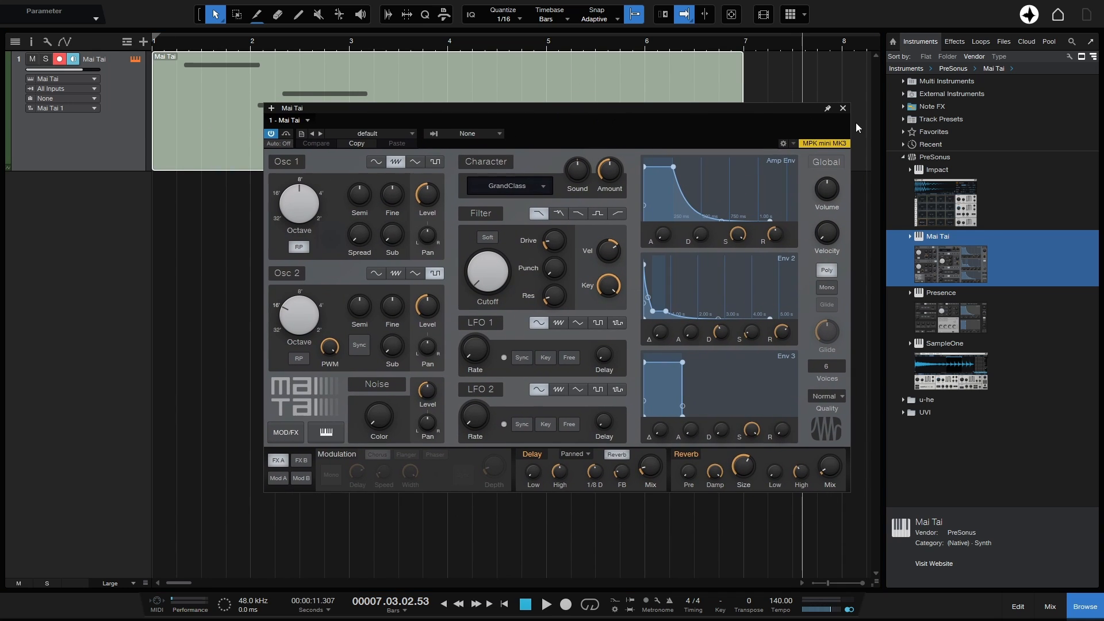
click(843, 108)
click(490, 345)
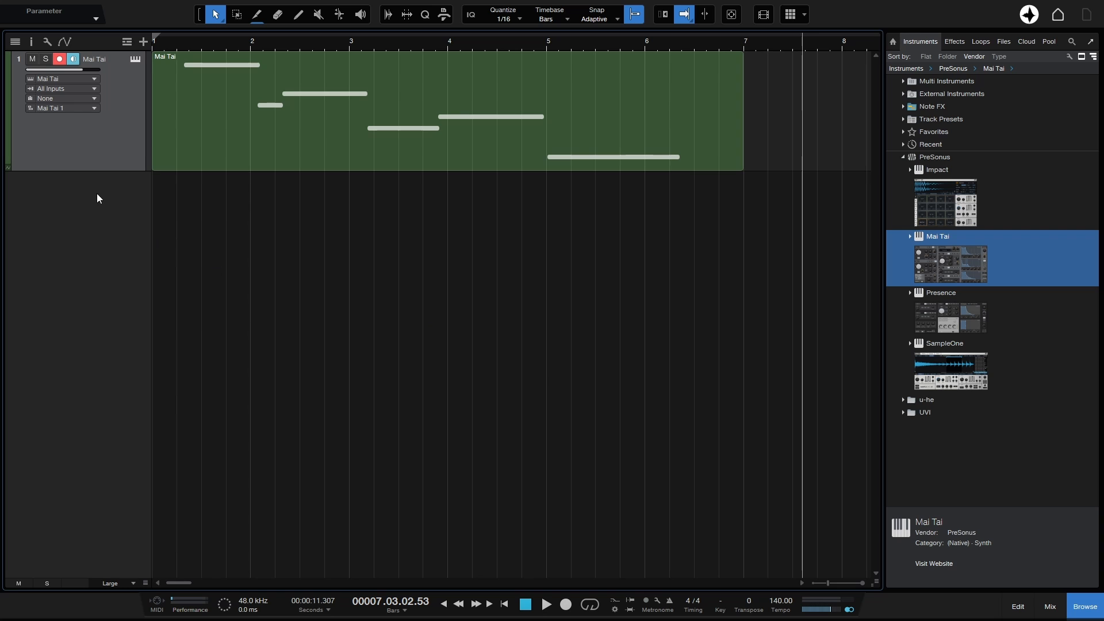
click(136, 61)
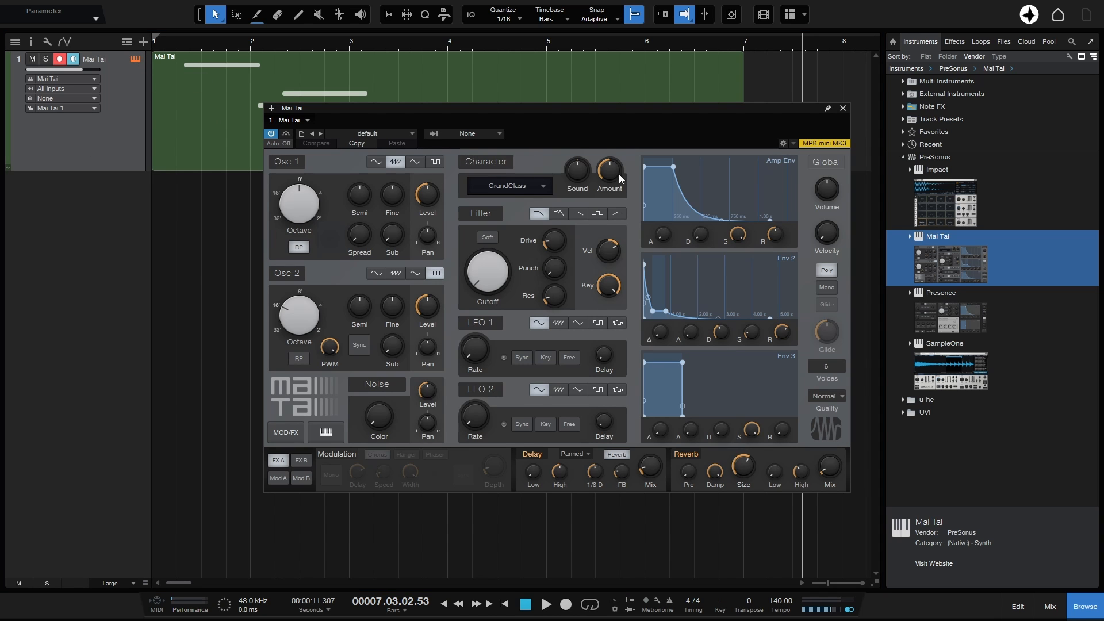
click(843, 108)
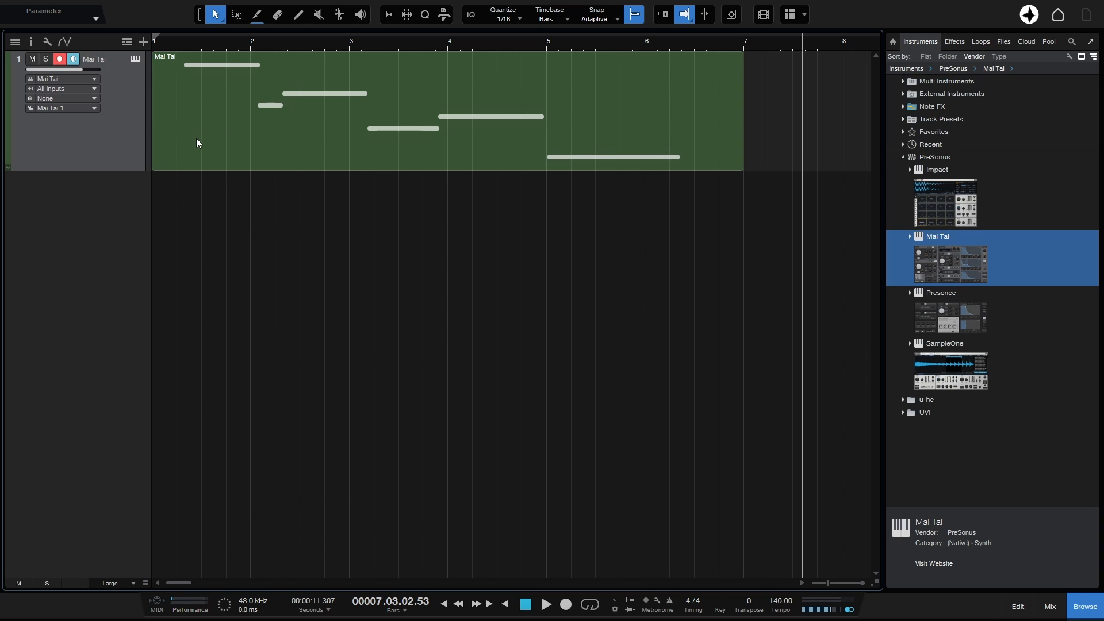
Open the recorded Mai Tai part in the note editor, hide the browser and make the editor taller.
double_click(449, 147)
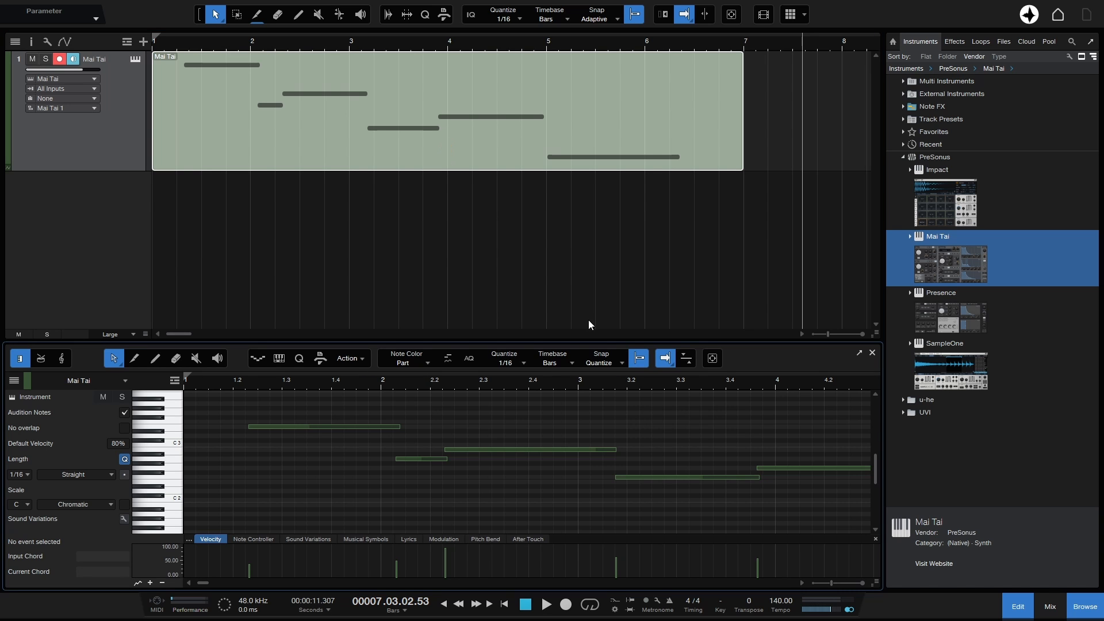
click(1085, 607)
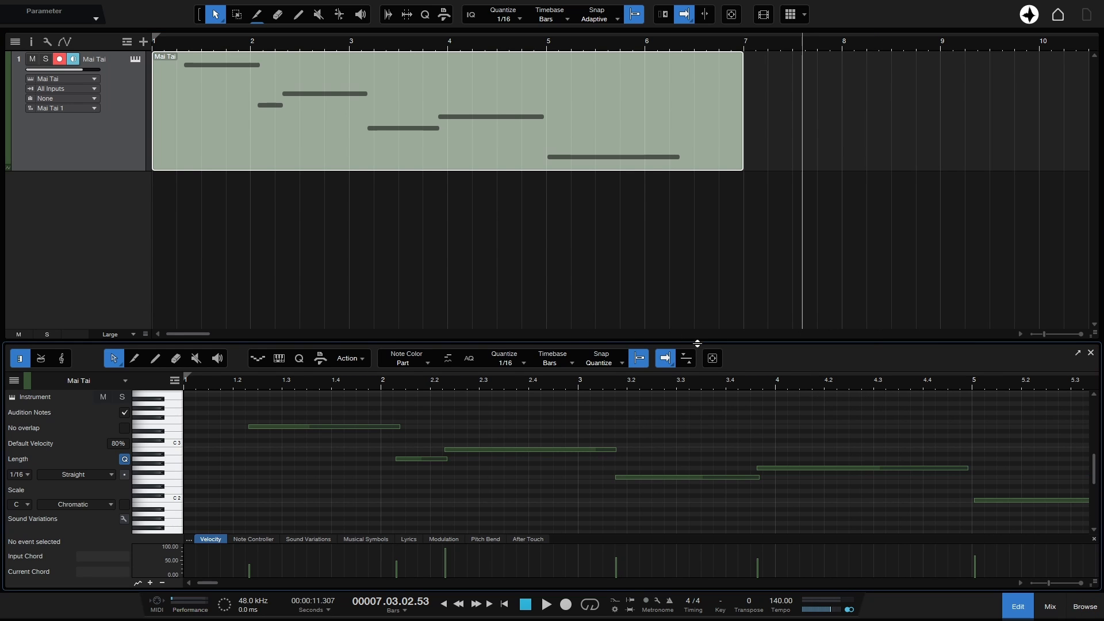
drag(697, 344, 696, 263)
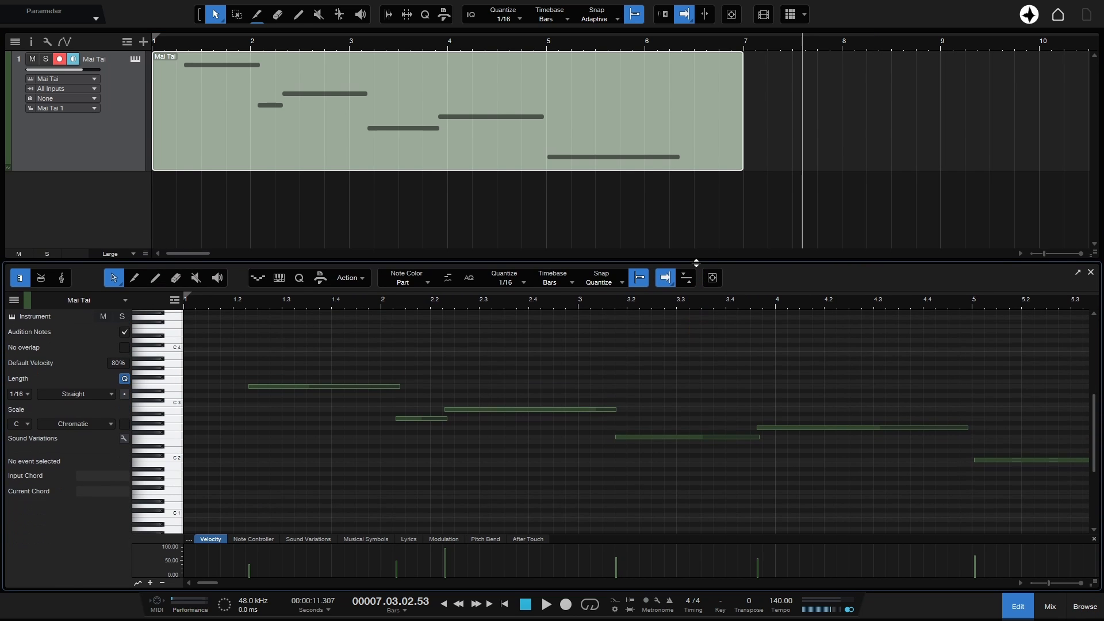
Shorten the F 2 note in bar 3 to end at 00003.04.03.00 and raise its velocity slightly.
click(377, 387)
click(509, 409)
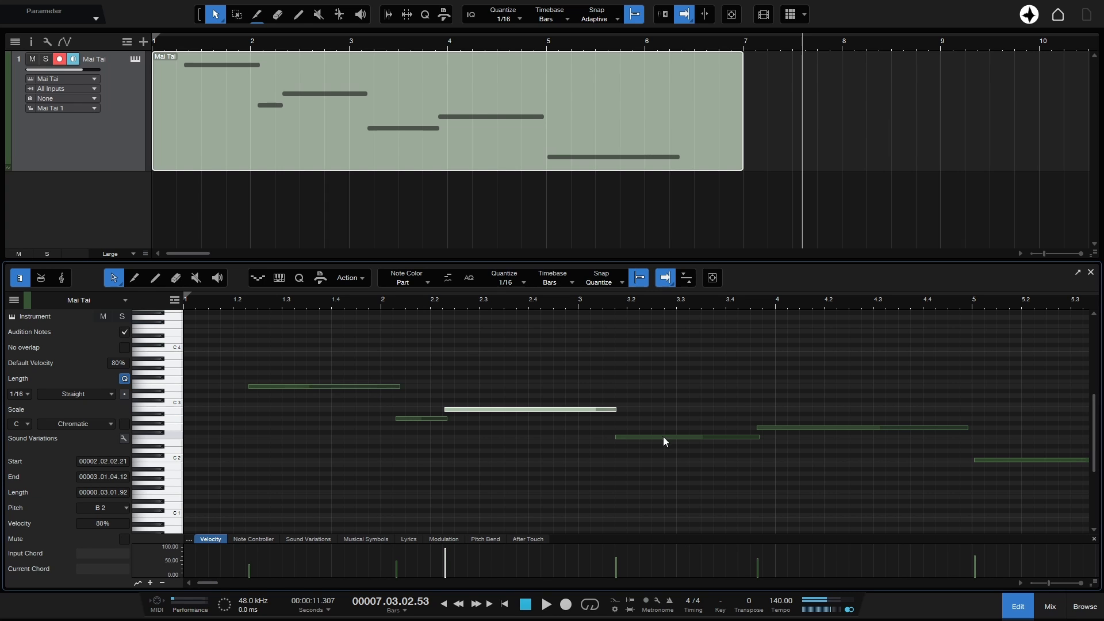
click(663, 437)
mouse_move(759, 437)
mouse_down()
mouse_move(679, 437)
mouse_move(748, 437)
mouse_up()
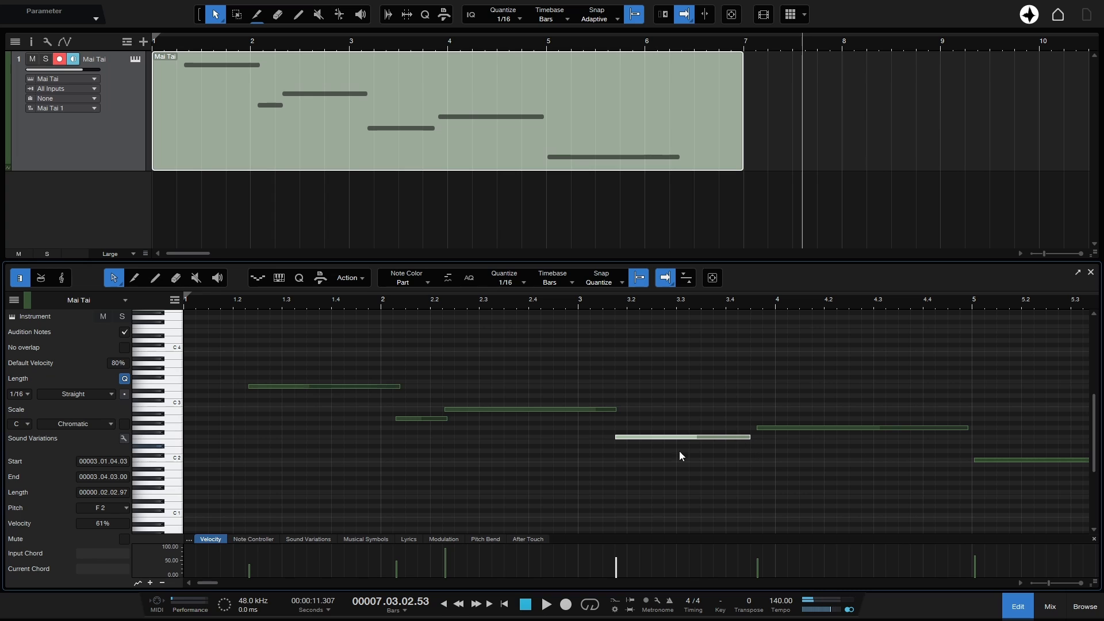
mouse_move(616, 560)
mouse_down()
mouse_move(618, 572)
mouse_move(617, 554)
mouse_up()
Try transposing the B 2 note up two semitones and back, and by an octave up and down.
click(518, 410)
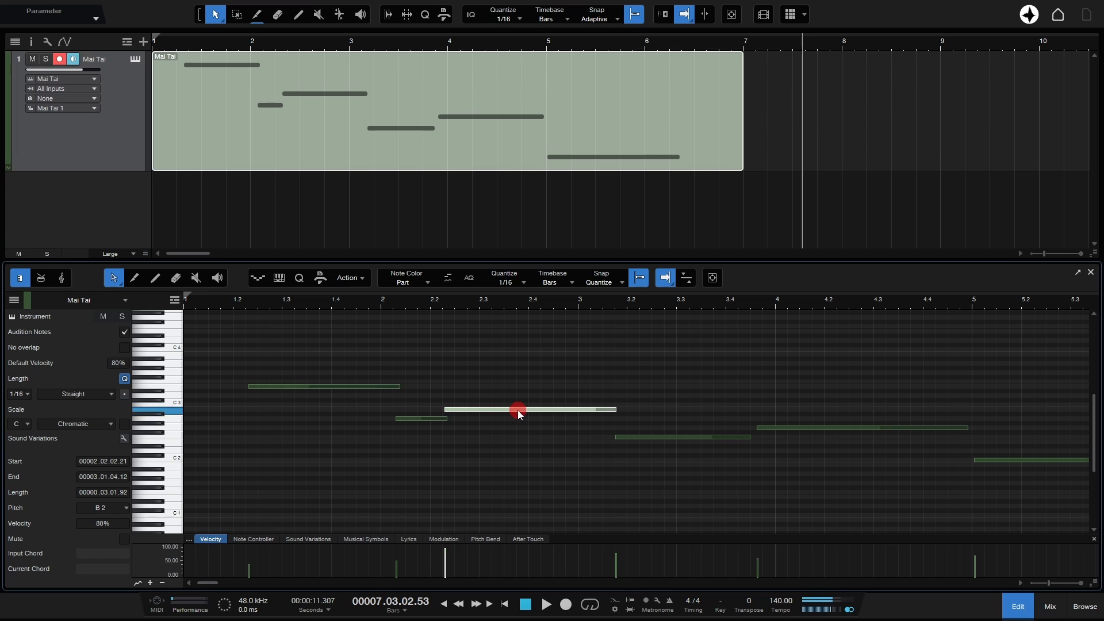
key(Up)
key(Up)
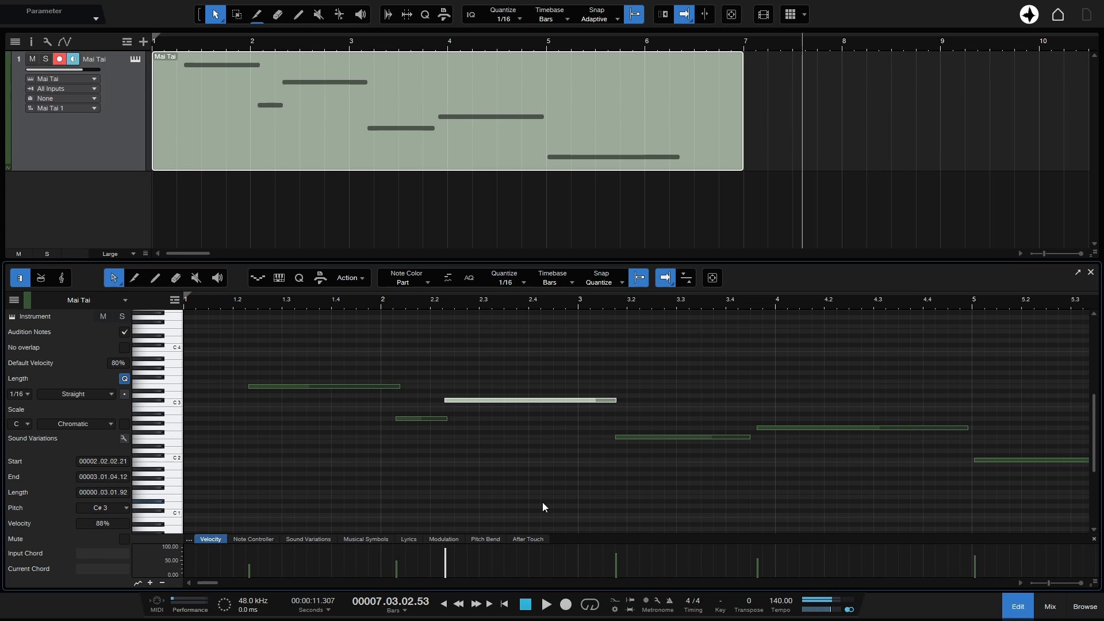
key(Down)
key(Down)
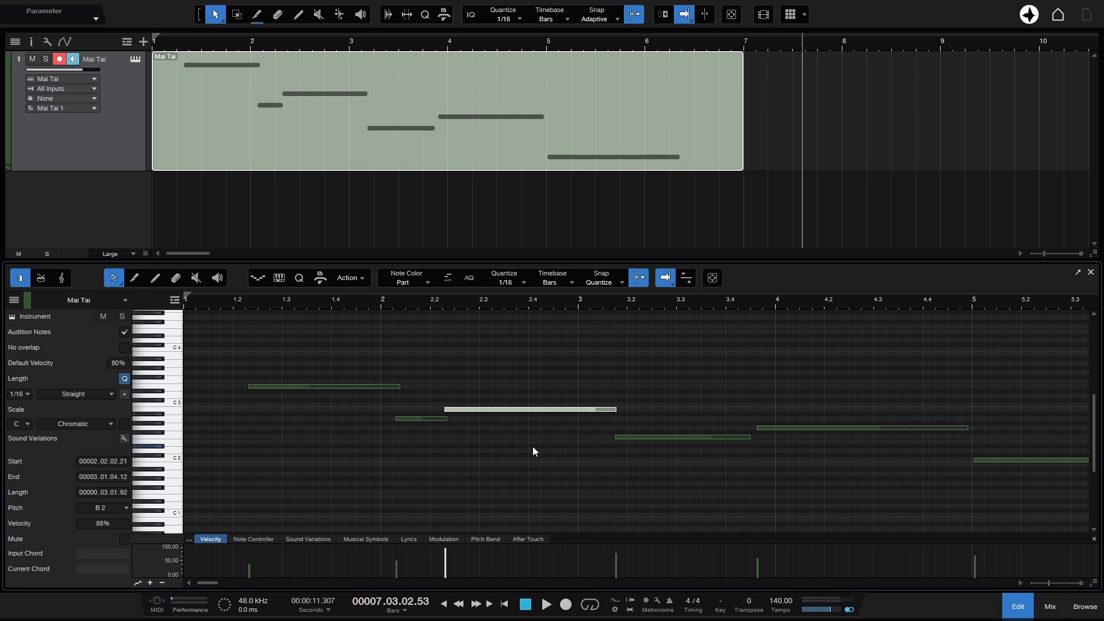
key(shift+Up)
key(shift+Down)
key(shift+Down)
key(shift+Up)
click(534, 447)
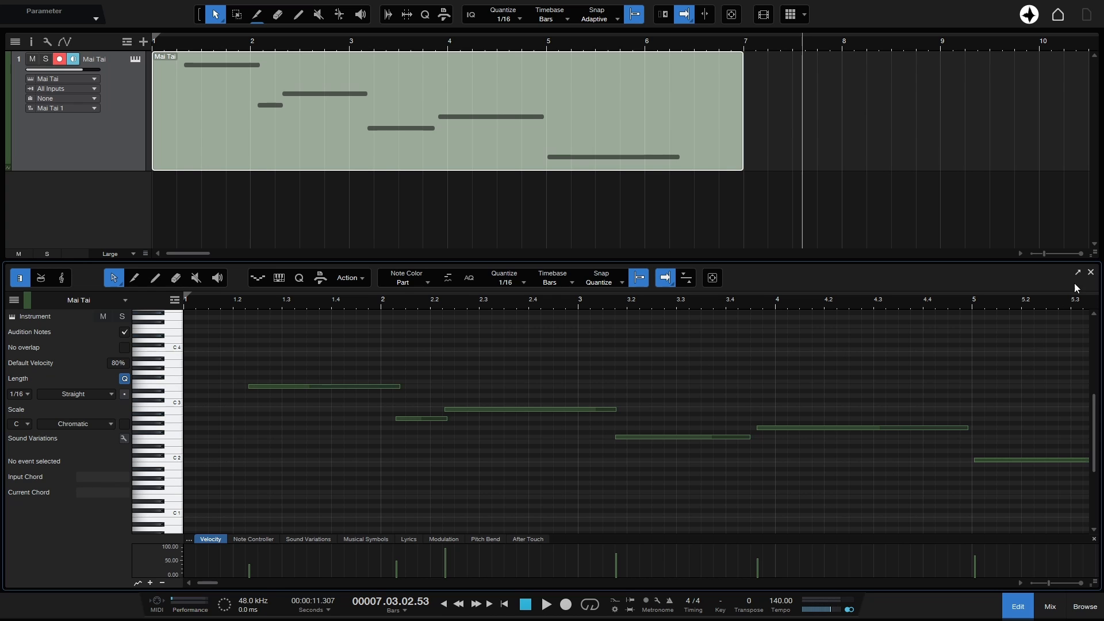
Close the note editor and add a Hive instrument track from the u-he instruments in the browser.
click(1091, 274)
click(405, 345)
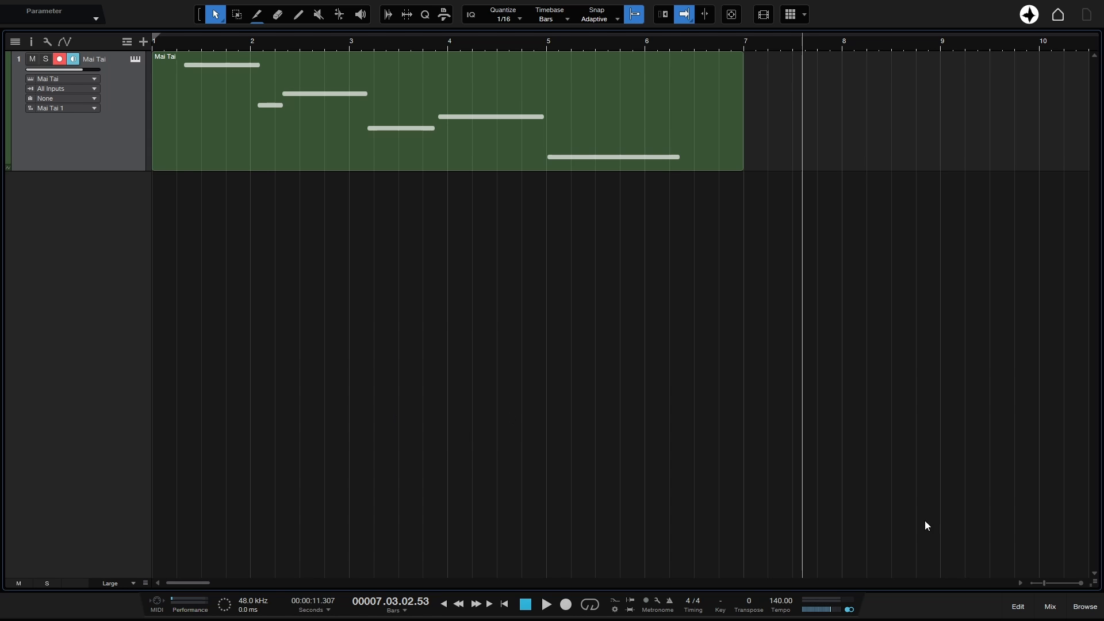
click(1086, 607)
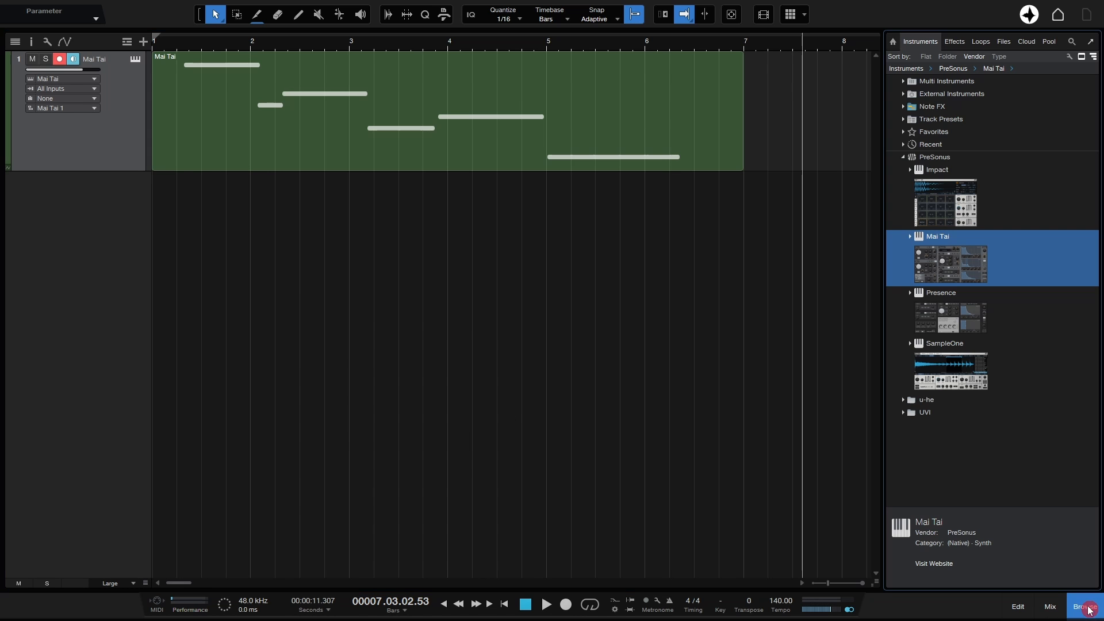
click(903, 157)
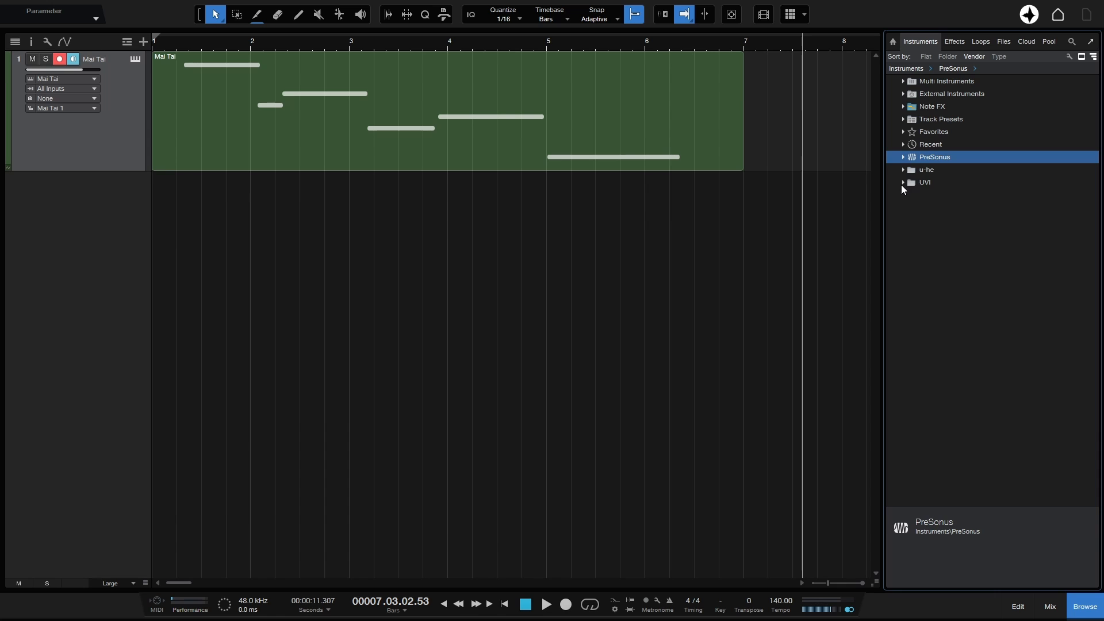
click(902, 183)
click(903, 183)
click(902, 170)
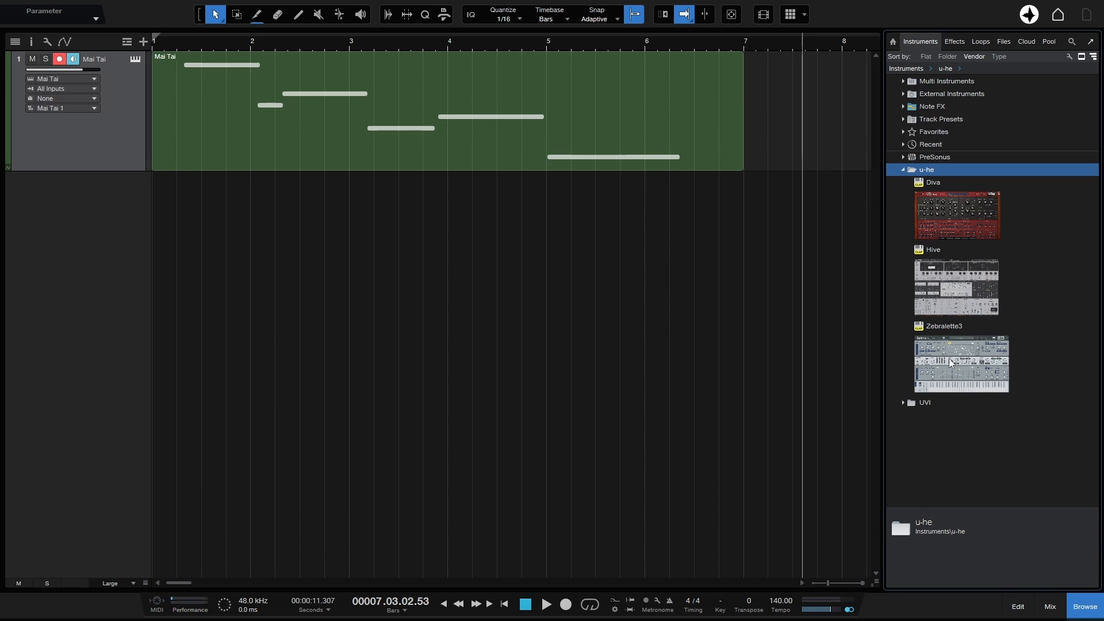
drag(960, 278, 493, 301)
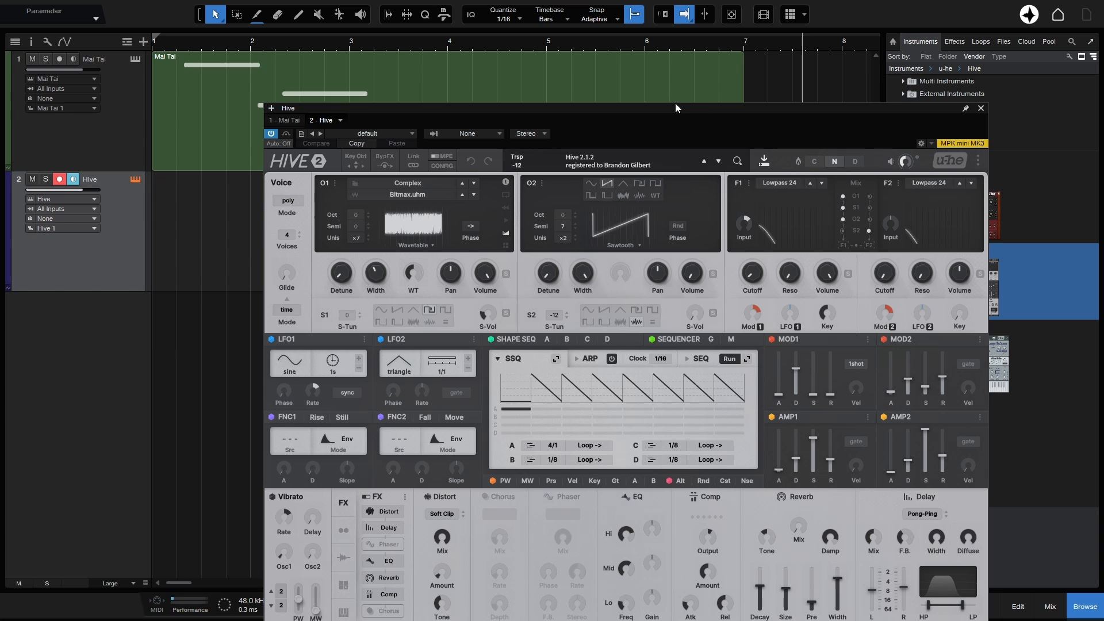
drag(675, 108, 629, 53)
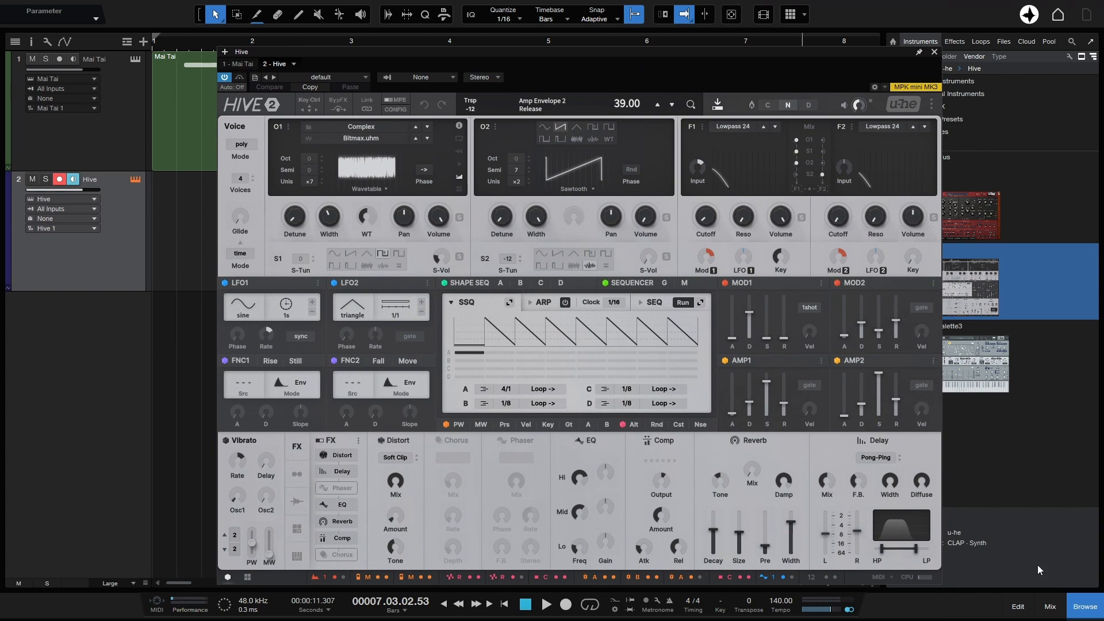
click(1086, 607)
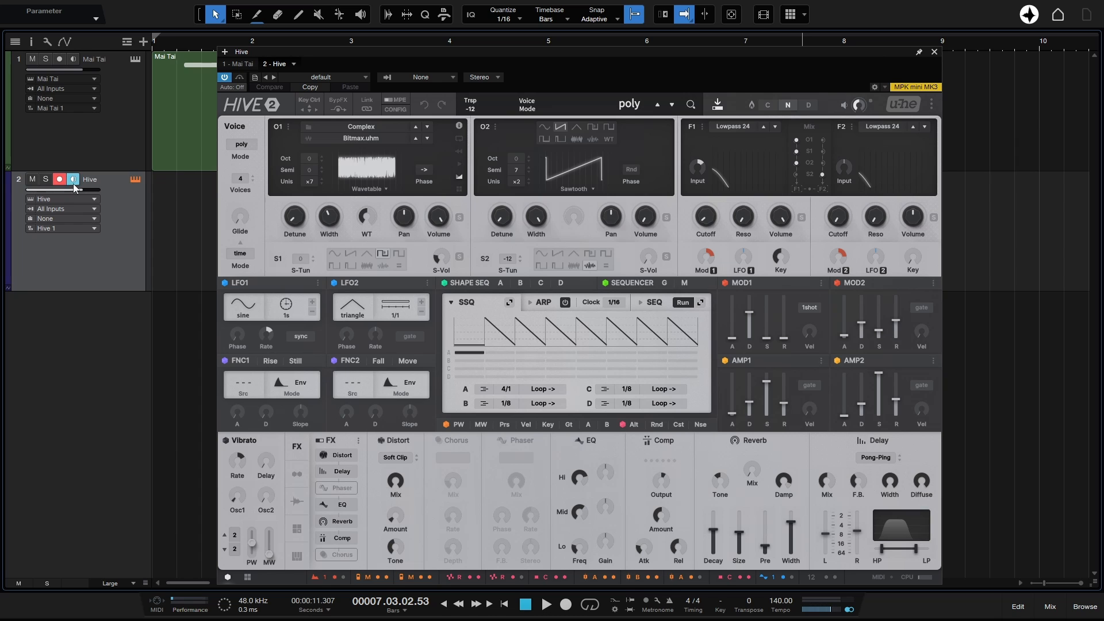
Record a MIDI part about nine bars long on the Hive track, starting in bar 7, and close the Hive window.
click(567, 604)
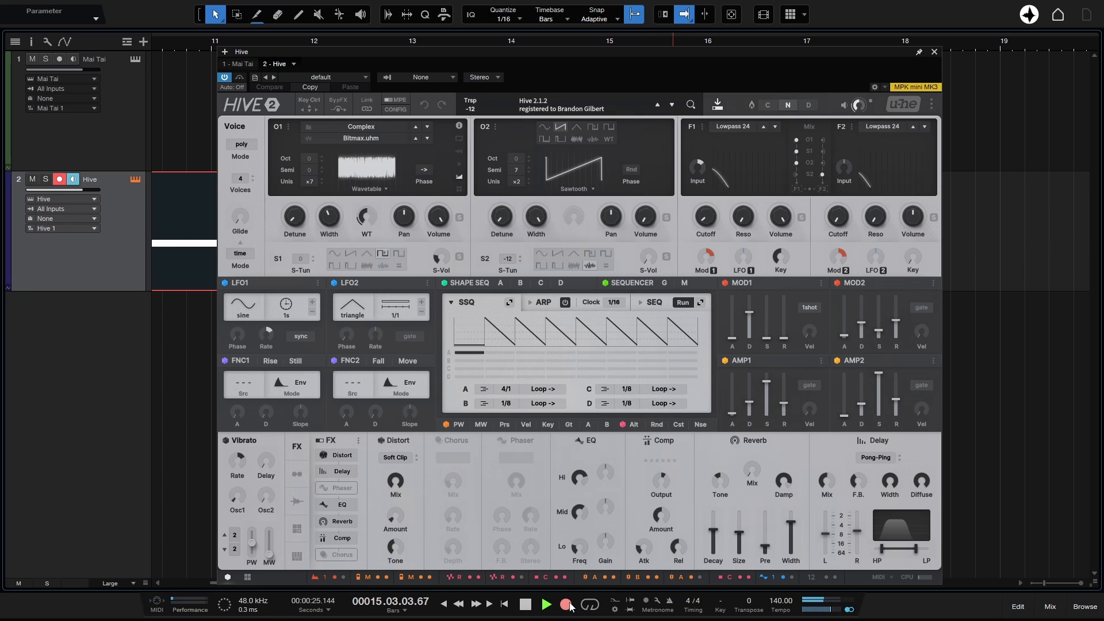
click(934, 53)
key(space)
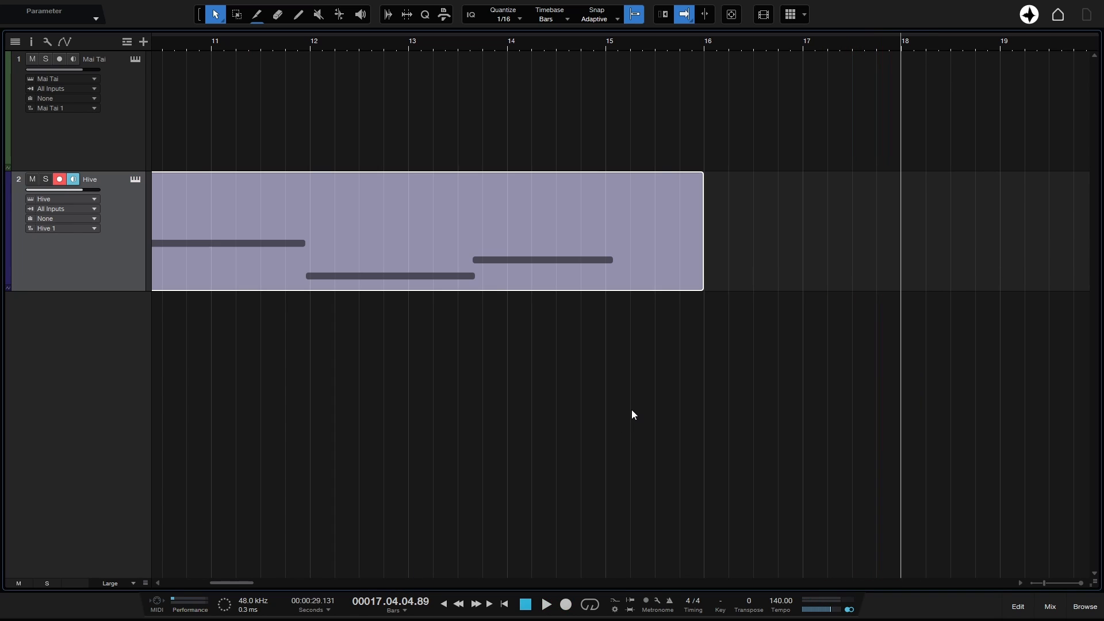
click(134, 181)
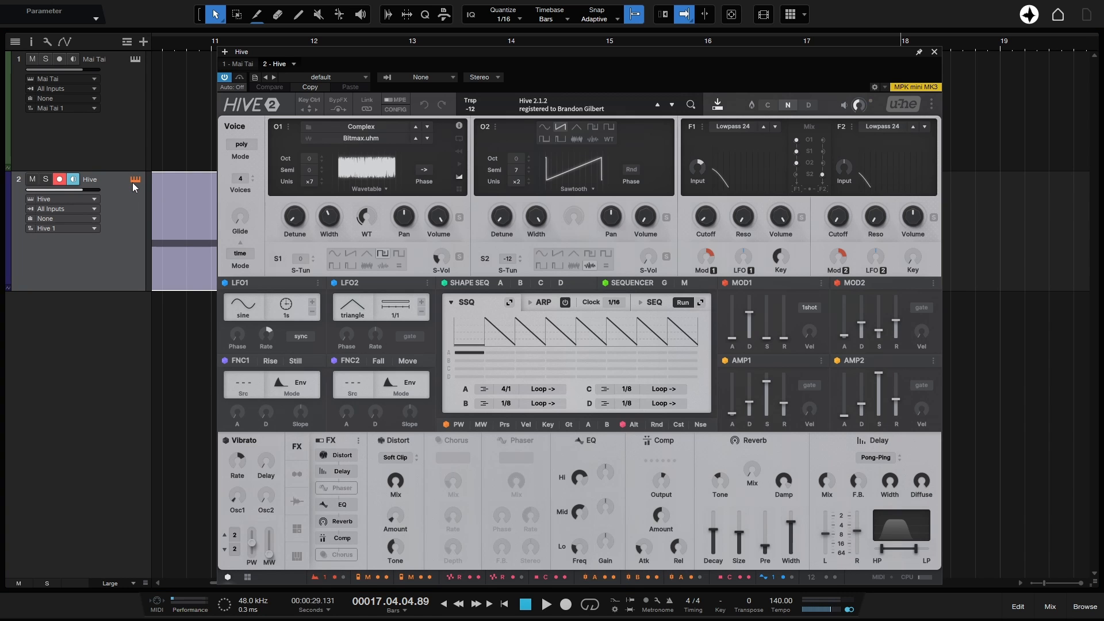
click(134, 180)
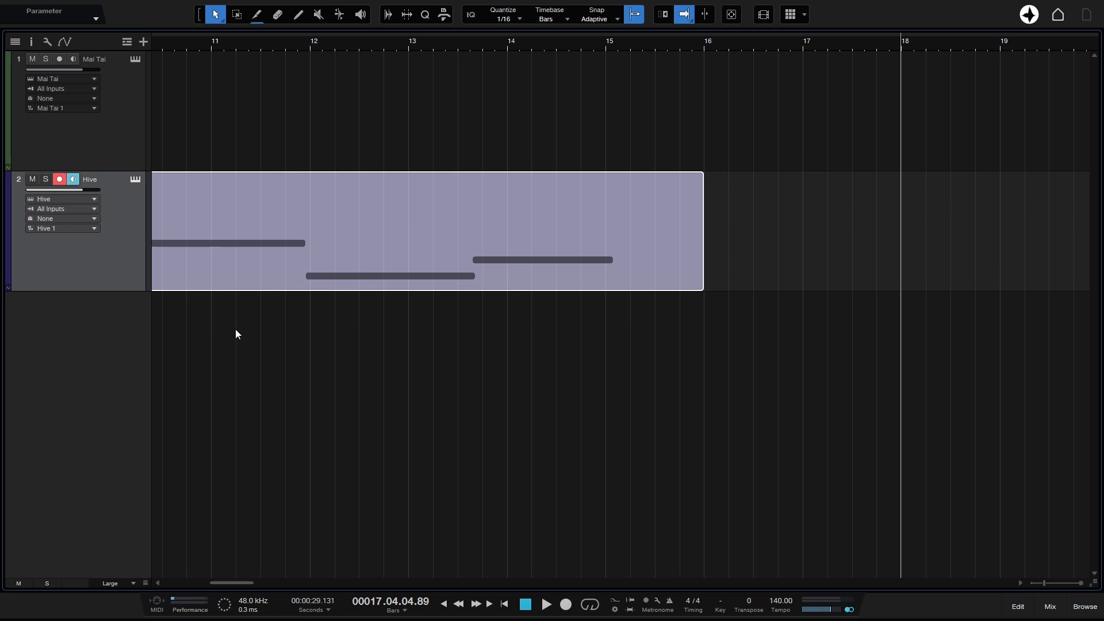
Move the recorded Hive part to start at bar 1, aligned with the Mai Tai part.
key(Home)
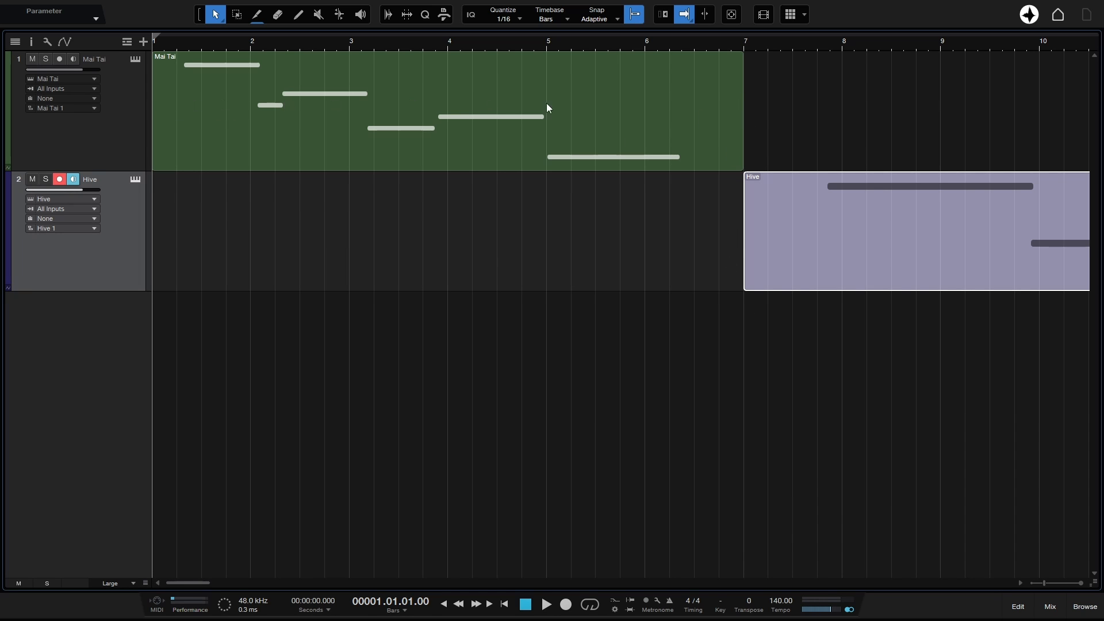
click(742, 46)
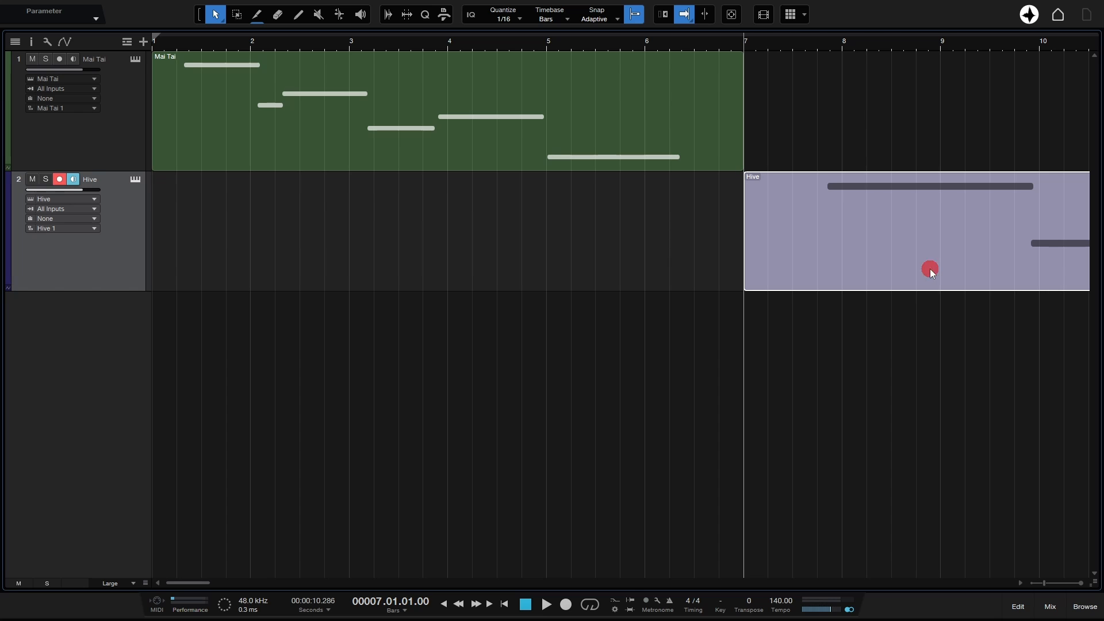
drag(929, 270, 361, 252)
drag(326, 250, 326, 250)
click(1071, 249)
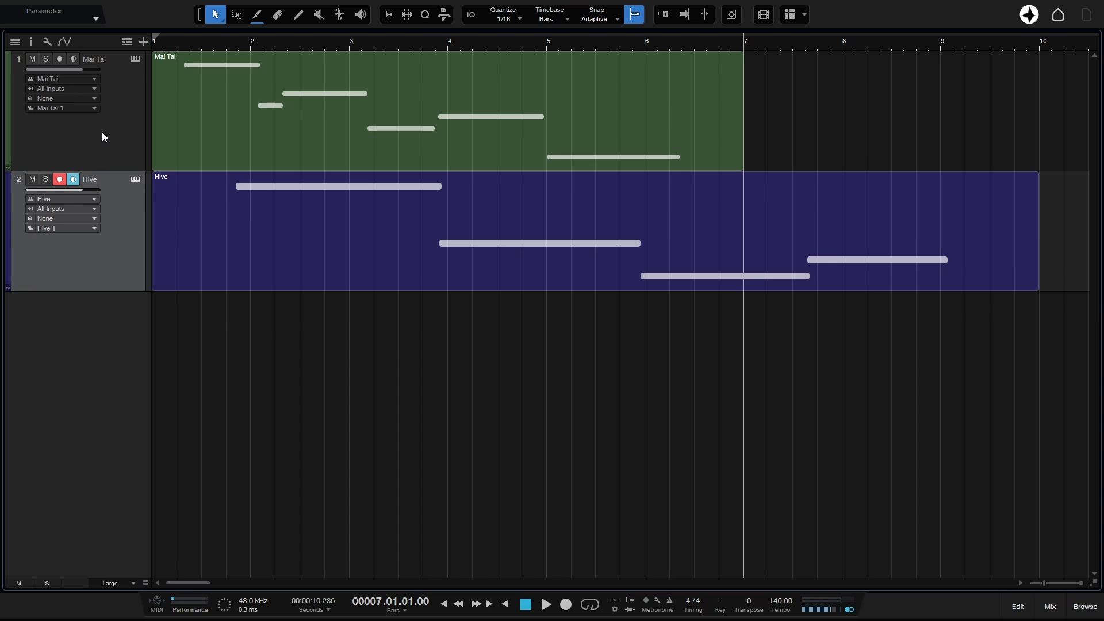
Turn off input monitoring on the Hive track.
click(59, 179)
click(60, 179)
click(74, 179)
click(74, 180)
click(74, 180)
Solo the Hive track and play the song from the beginning.
key(Home)
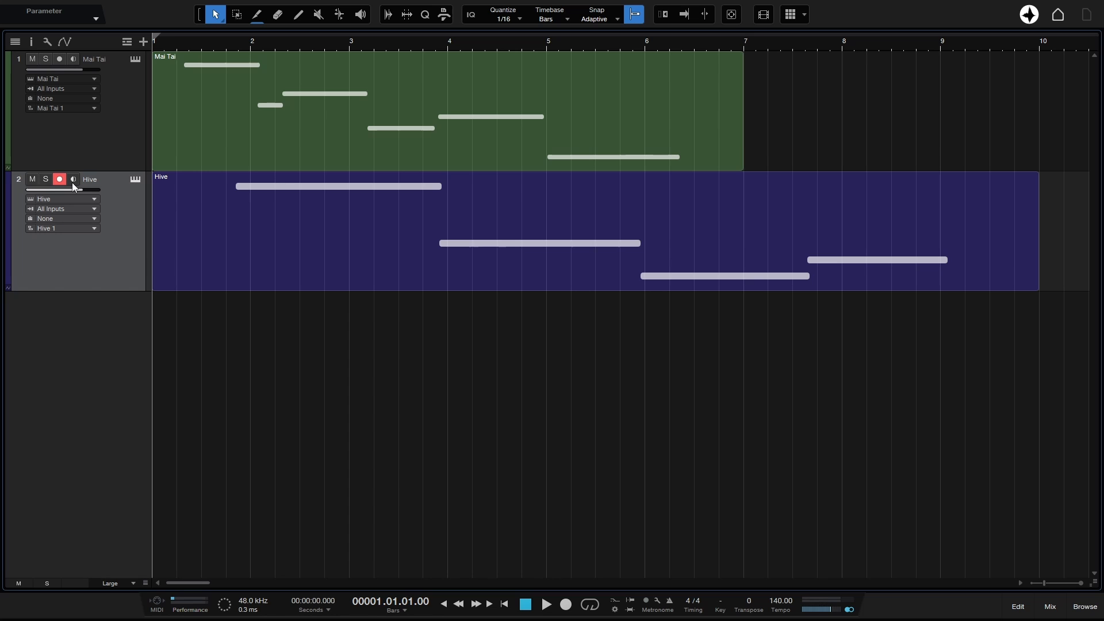
click(46, 179)
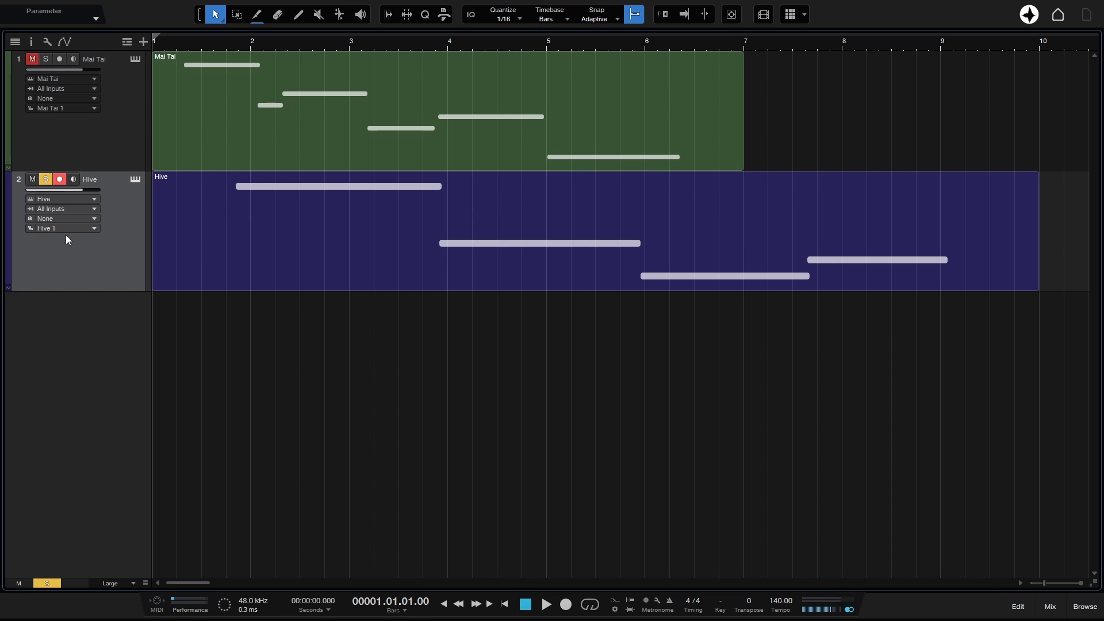
key(space)
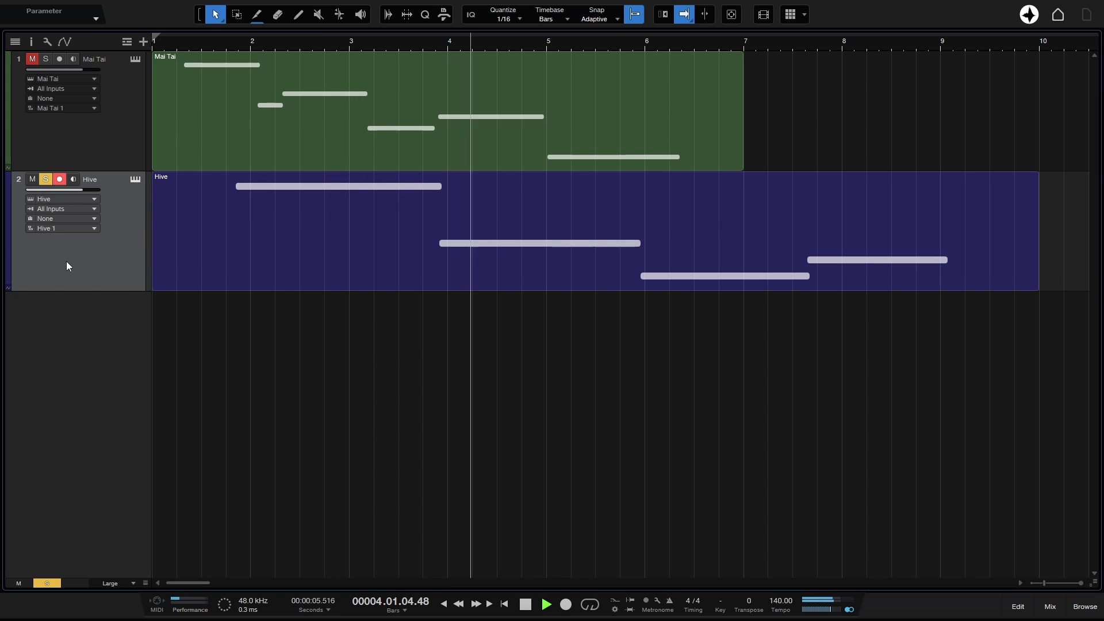
Stop playback and take a brief look at the Hive instrument's window.
key(space)
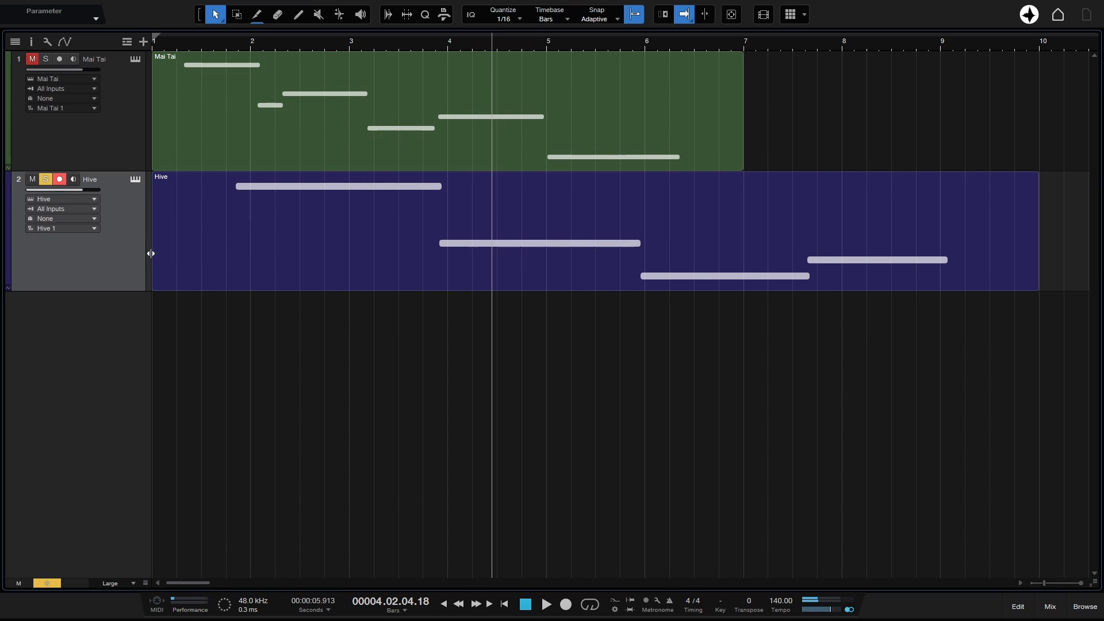
click(134, 180)
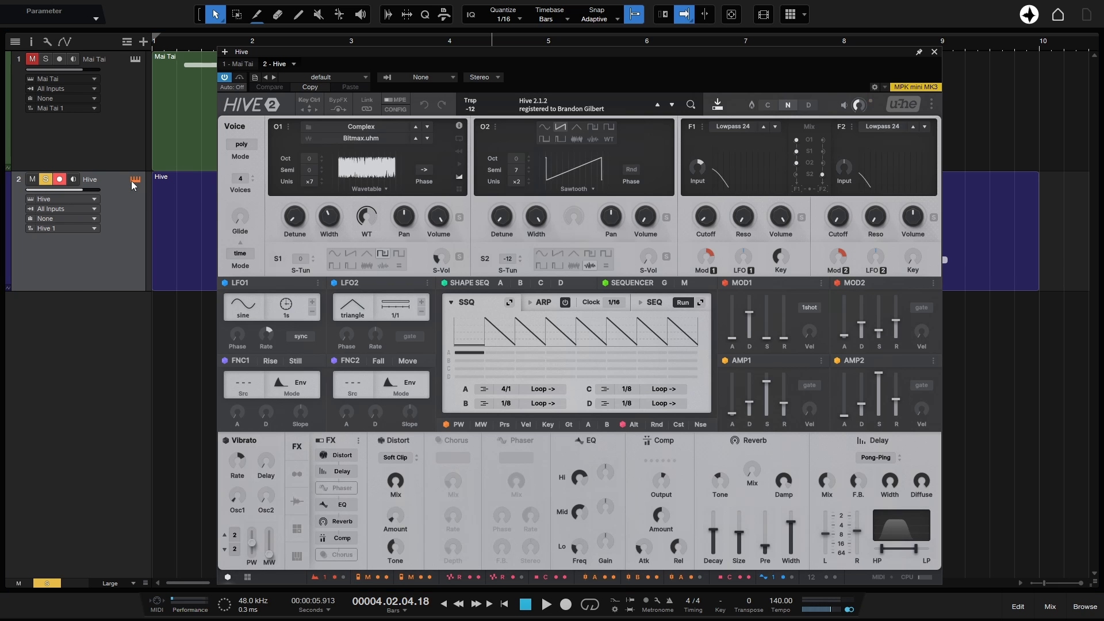
click(131, 181)
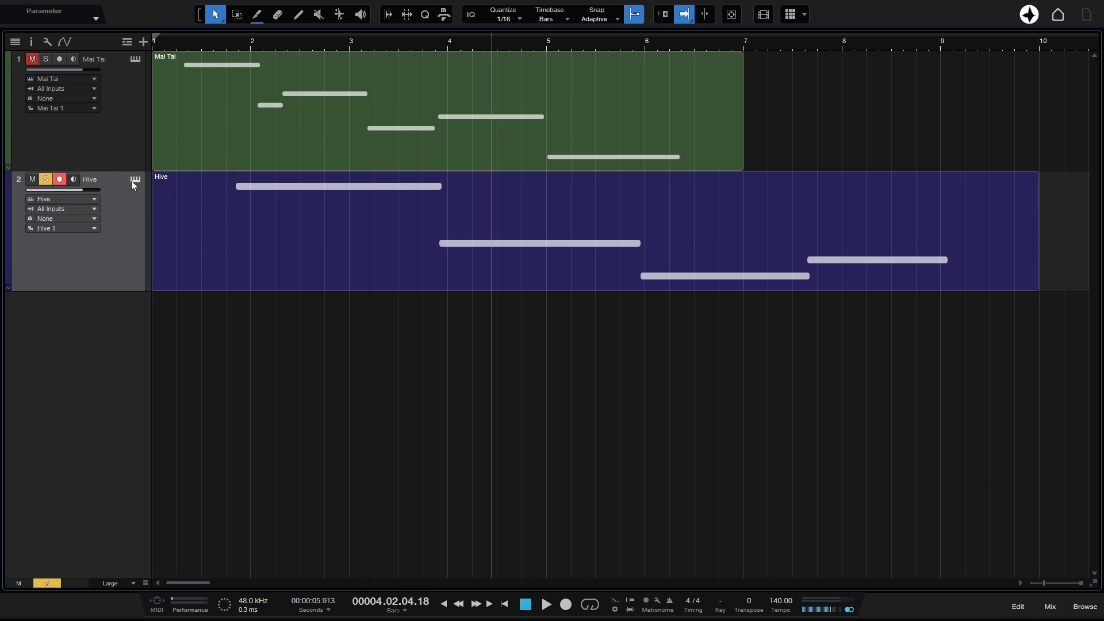
Turn input monitoring back on for the Hive track and unsolo it.
click(73, 180)
click(40, 181)
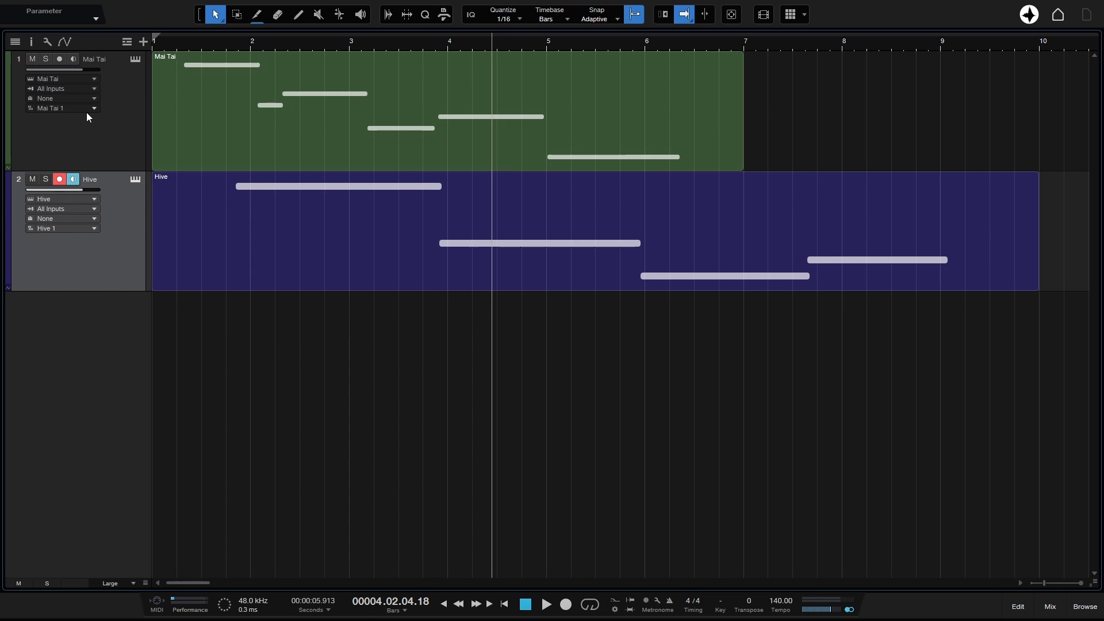
Select the Mai Tai, Hive and Mai Tai tracks in turn to check how record arming follows the selection.
click(119, 122)
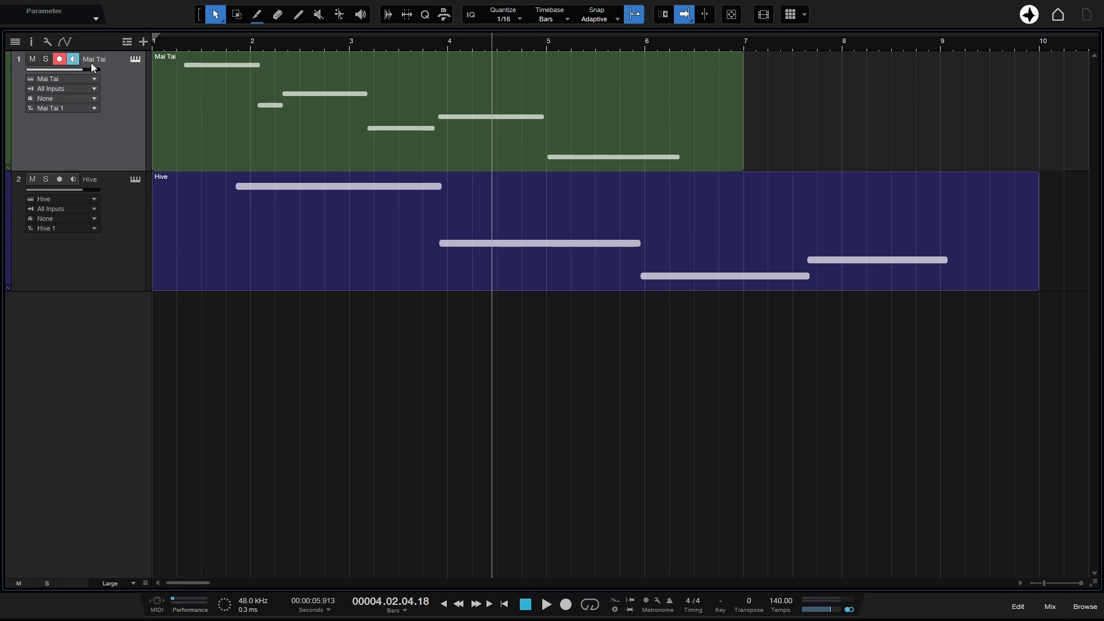
click(108, 223)
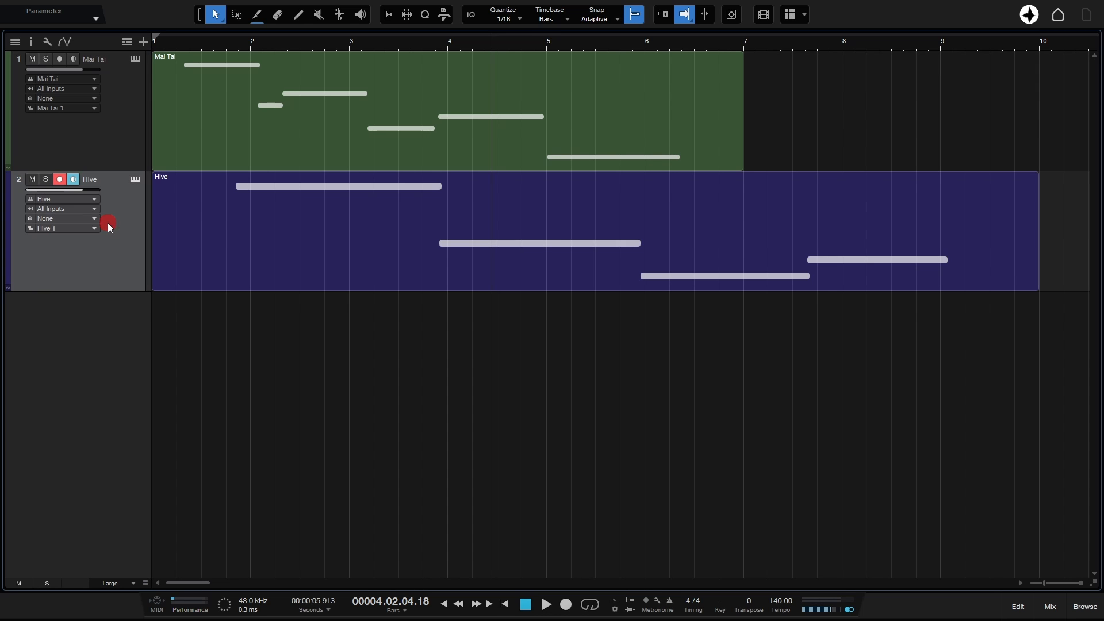
click(112, 151)
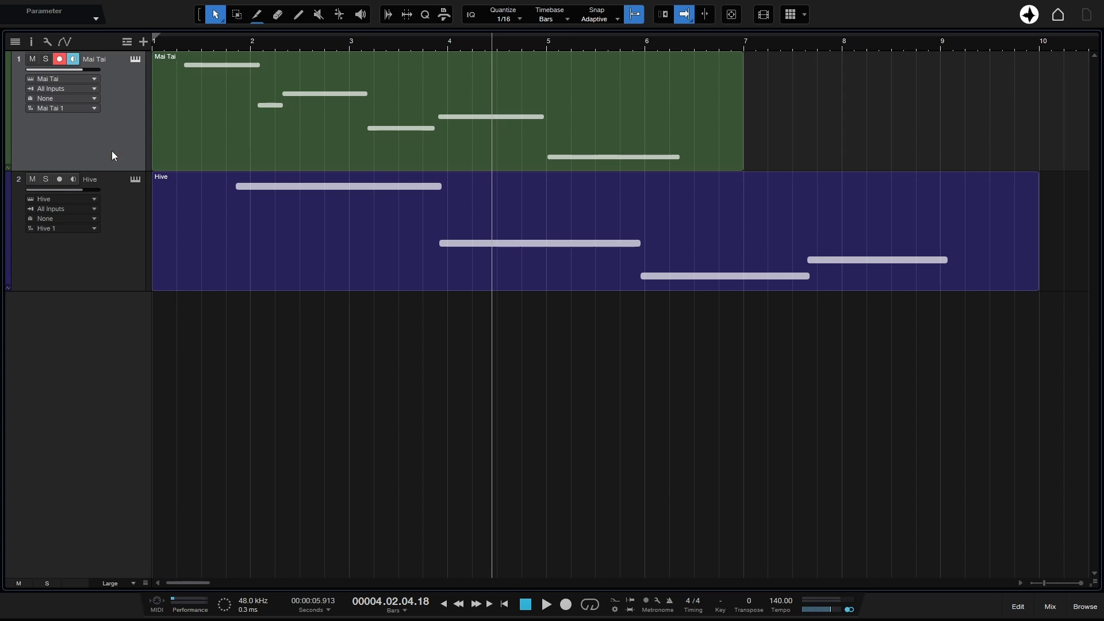
Disable Instrument Input follows Selection and select the Hive track.
click(45, 43)
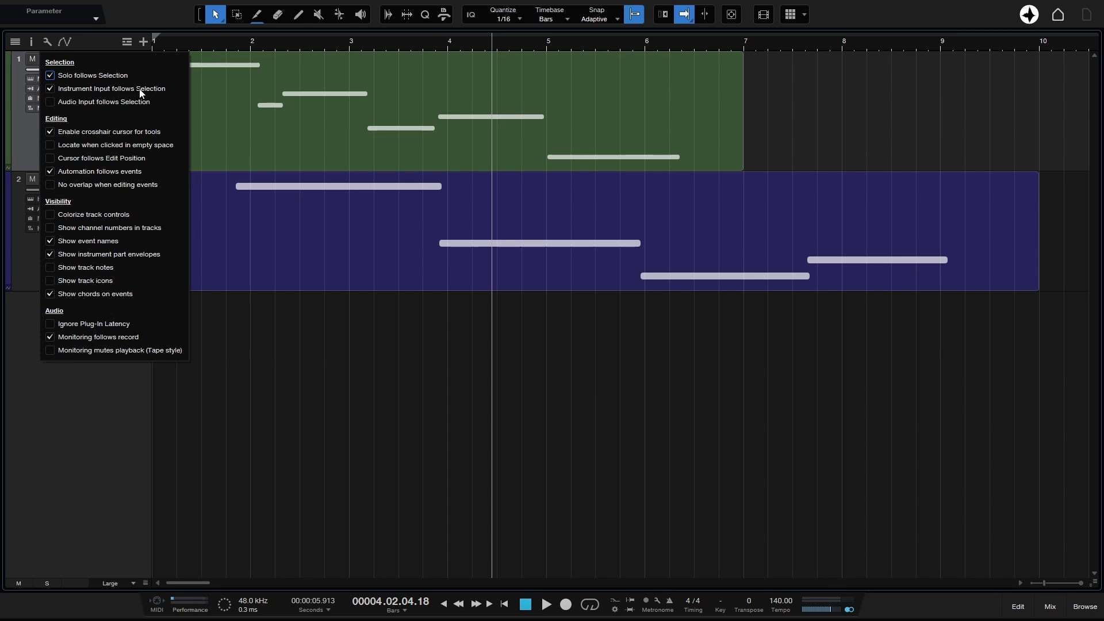
click(51, 88)
click(86, 508)
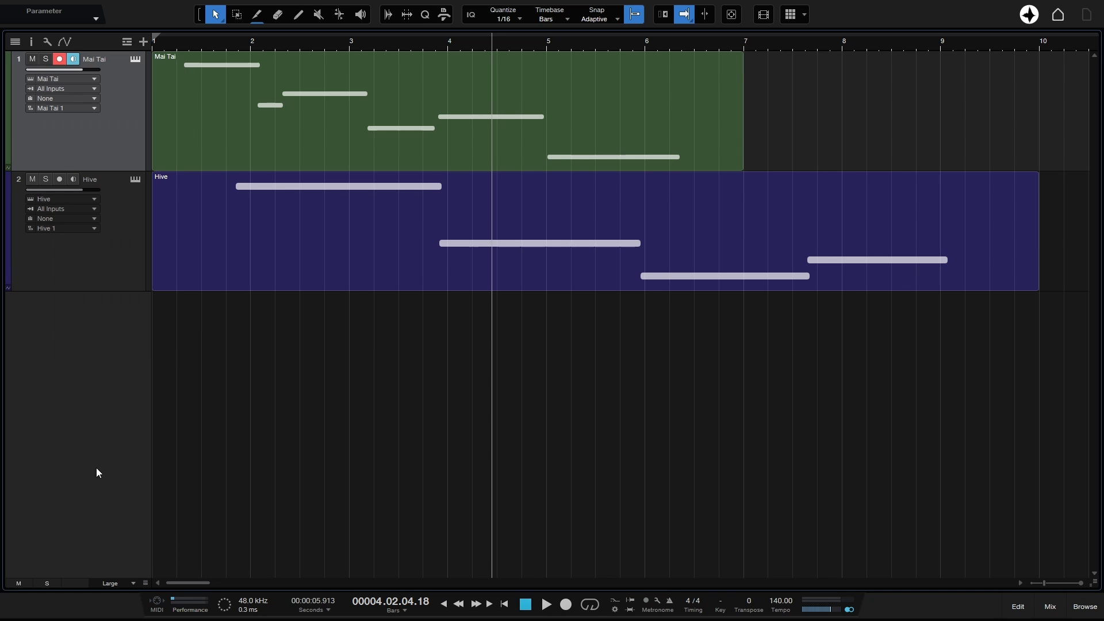
click(76, 263)
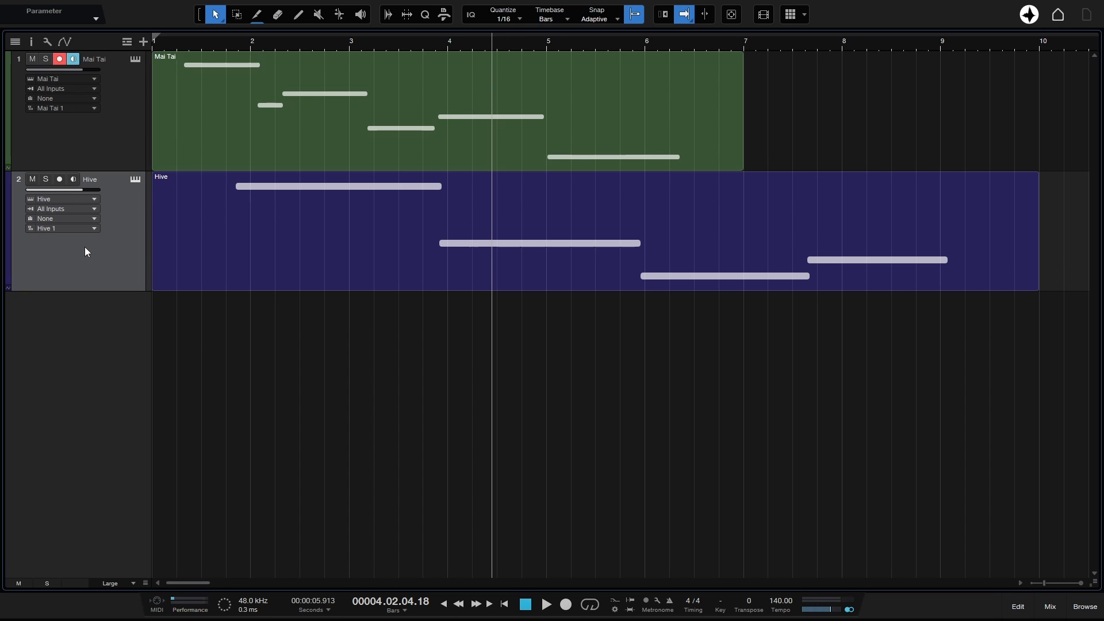
Toggle record arming on the Hive track several times to check how monitoring responds.
click(59, 179)
click(60, 182)
click(60, 181)
click(60, 181)
click(60, 181)
Disable the Monitoring follows record option.
click(47, 42)
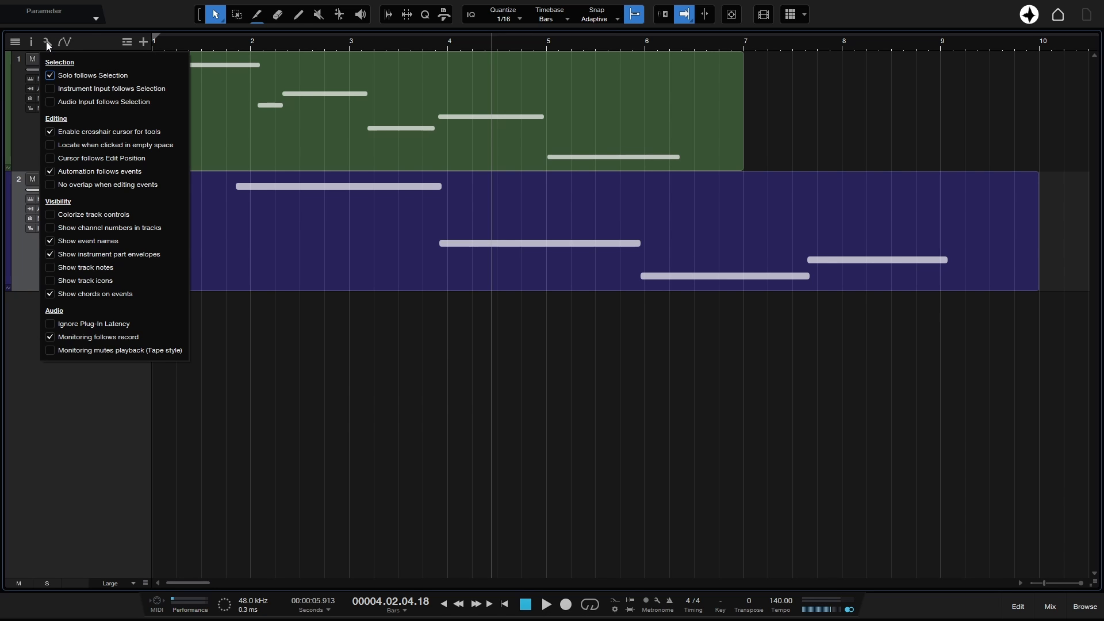
click(50, 338)
click(33, 424)
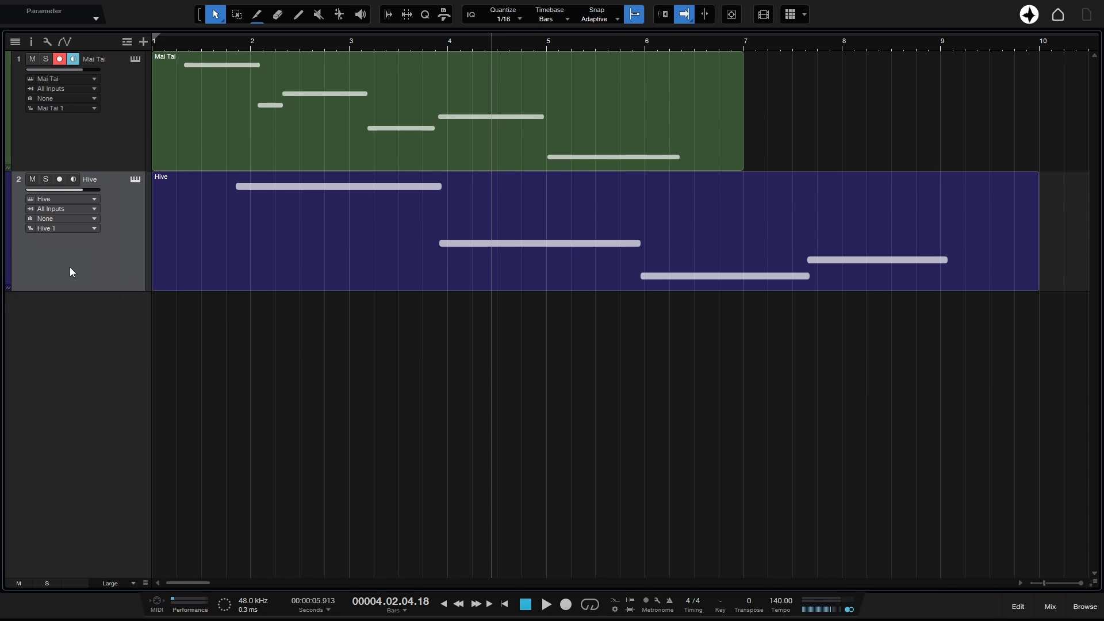
Switch from the Mai Tai track to the Hive track and toggle Hive's record arming.
click(81, 137)
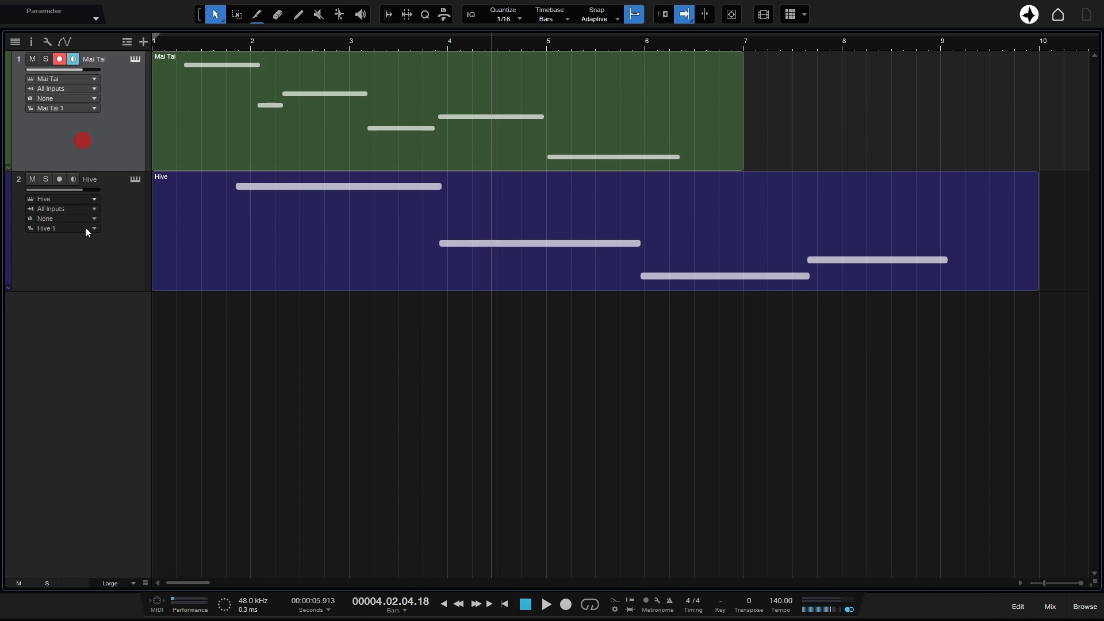
click(91, 266)
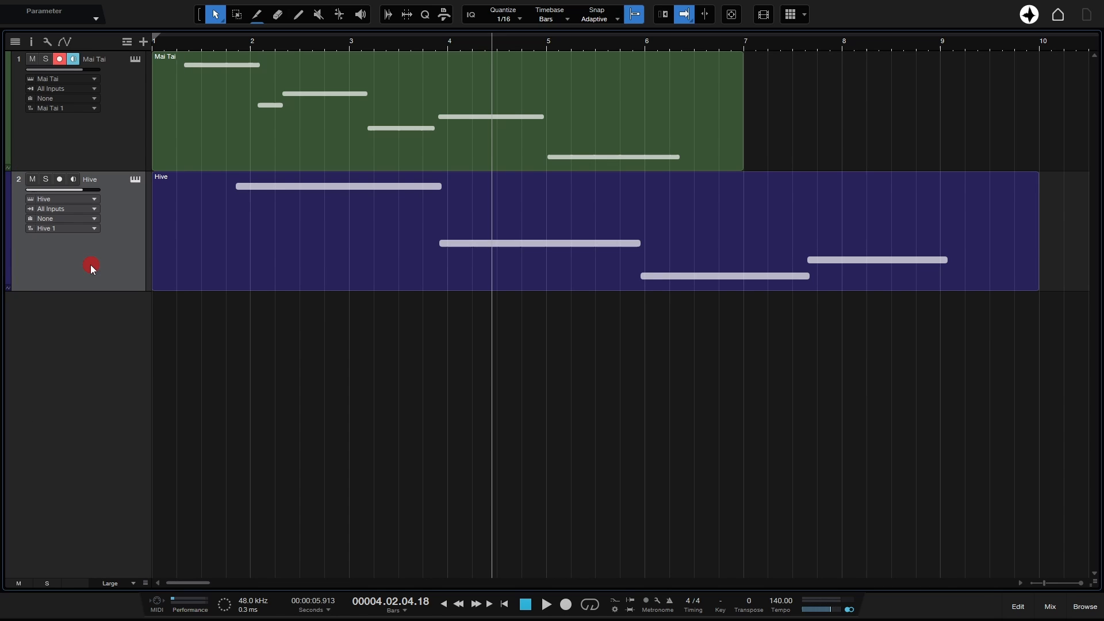
click(59, 181)
Re-enable the Monitoring follows record and Instrument Input follows Selection options.
click(46, 42)
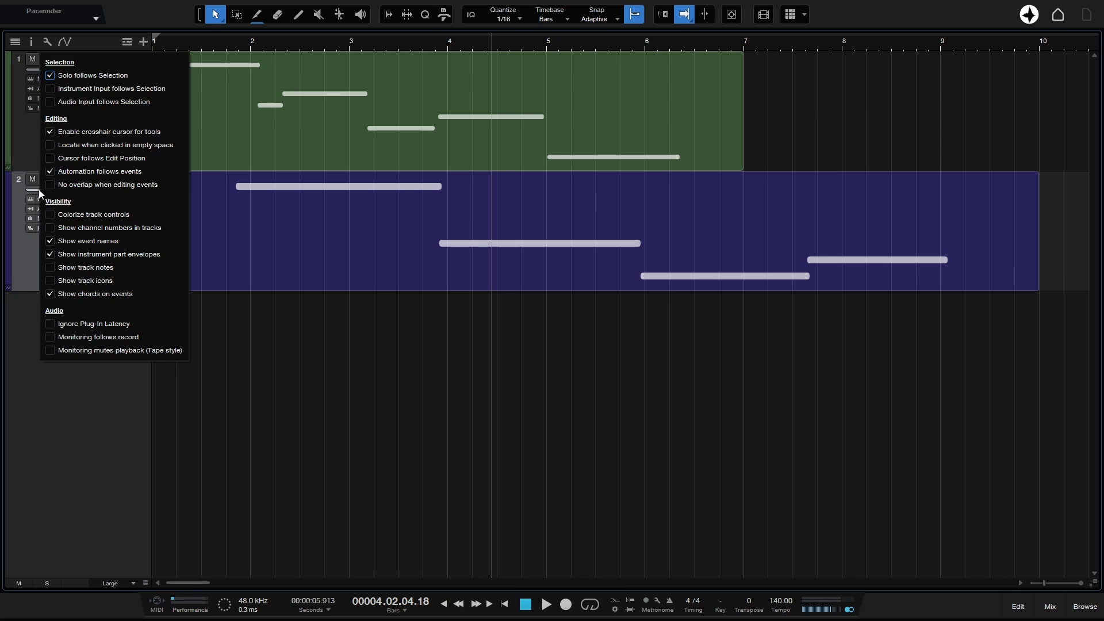
click(50, 335)
click(50, 90)
click(62, 259)
Alternate the selection between the Mai Tai and Hive tracks to check input following, finishing on Hive.
click(71, 125)
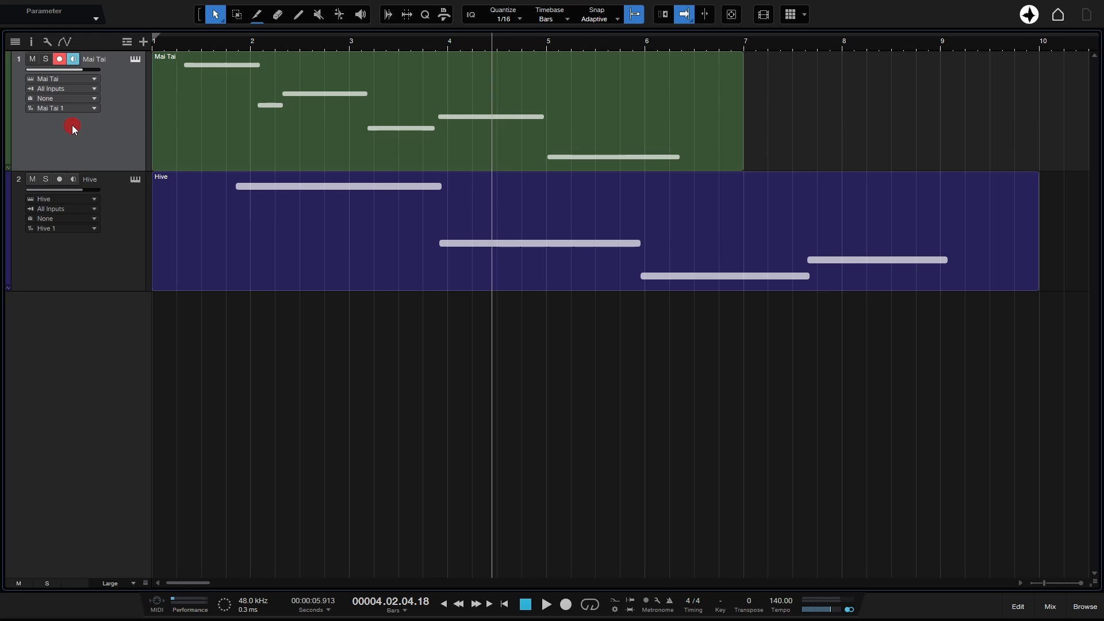
click(85, 246)
click(87, 144)
click(87, 251)
click(97, 145)
click(95, 239)
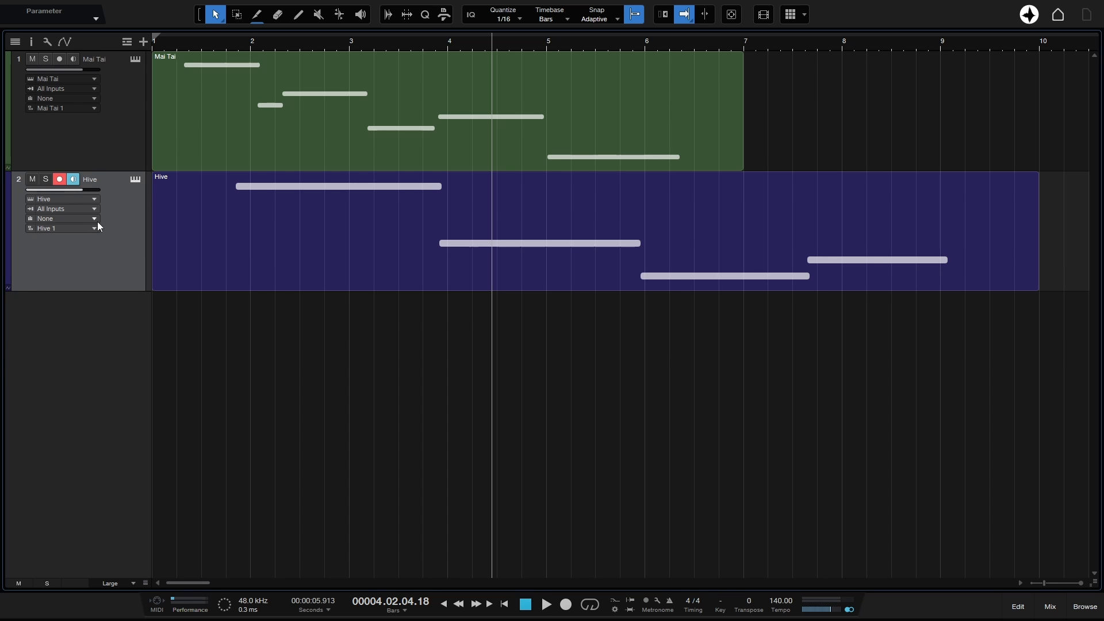
Disable Chase long notes in the advanced MIDI options and apply the change.
key(ctrl+comma)
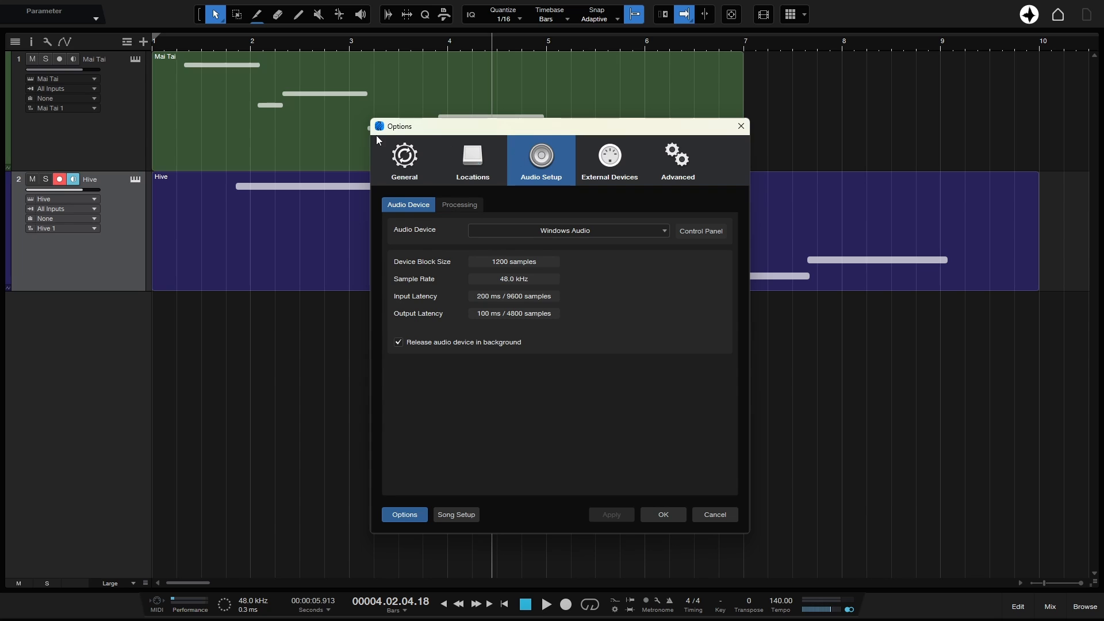
click(680, 164)
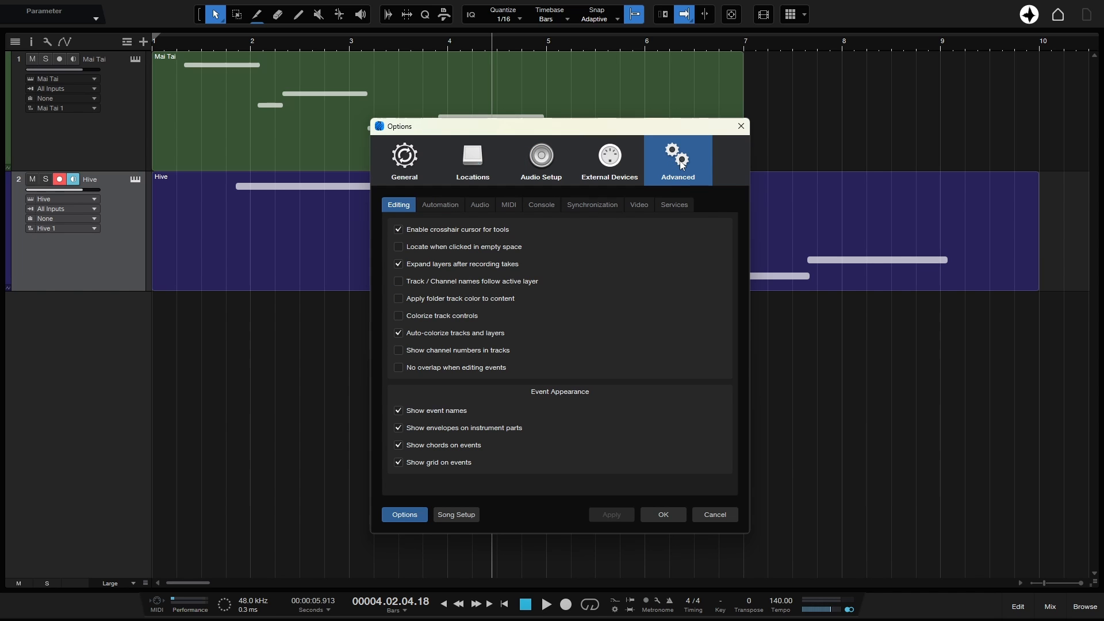
click(510, 205)
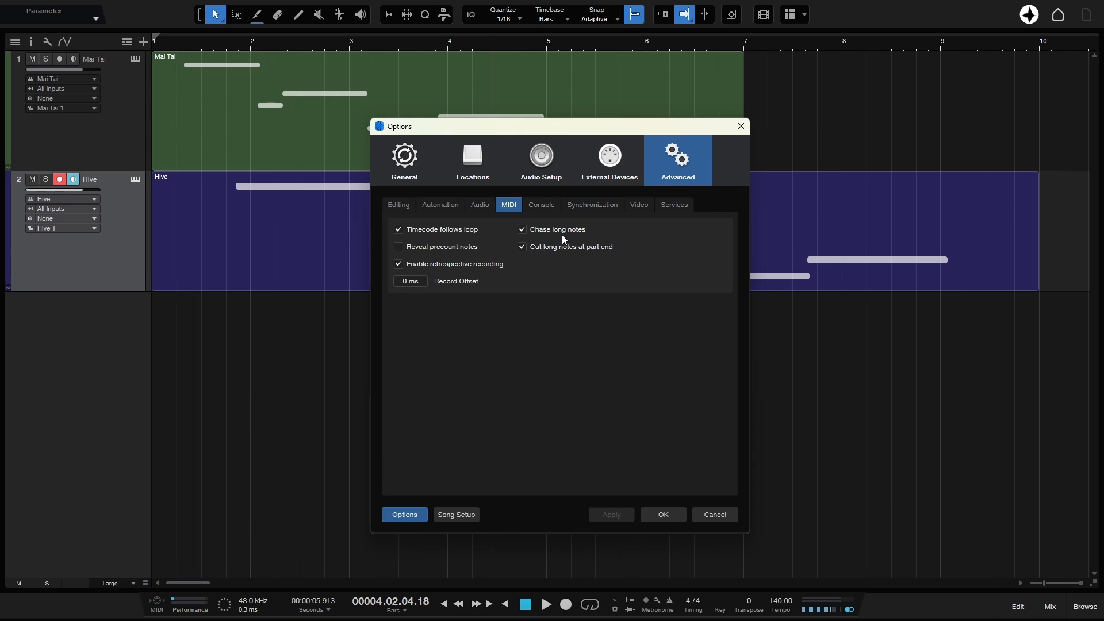
click(522, 230)
click(661, 514)
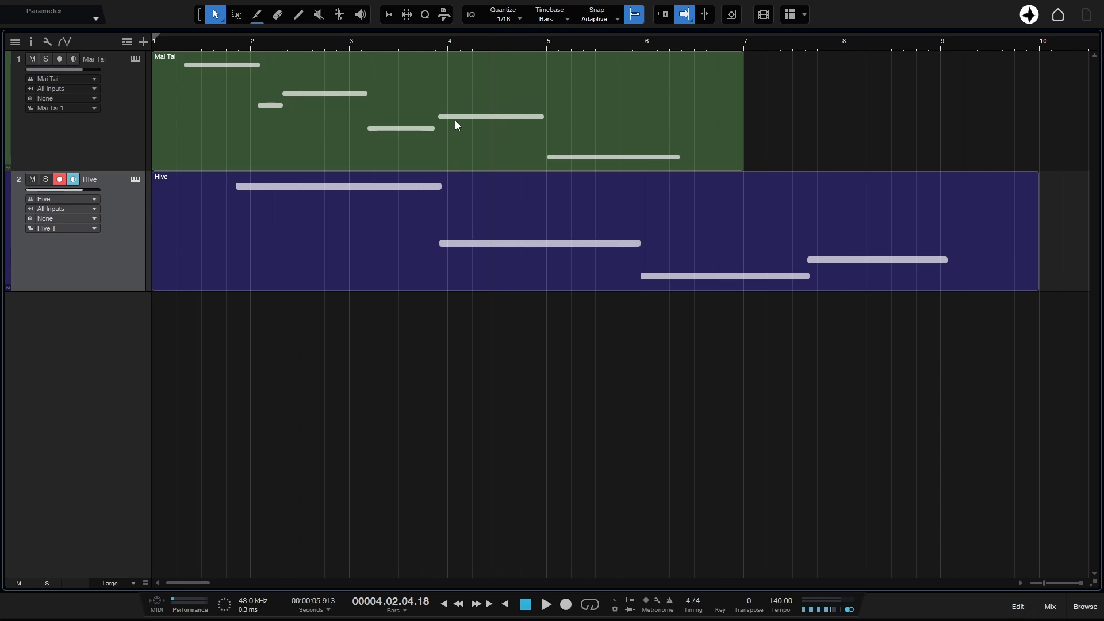
Solo the Hive track and play the song from the middle of bar 4 into bar 7.
click(46, 179)
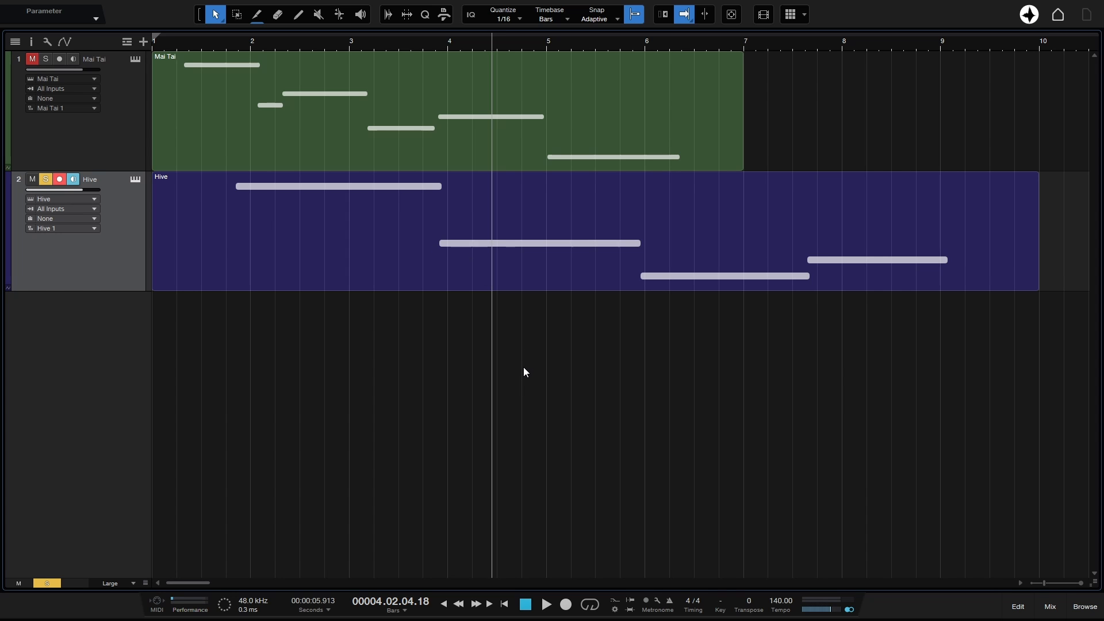
key(space)
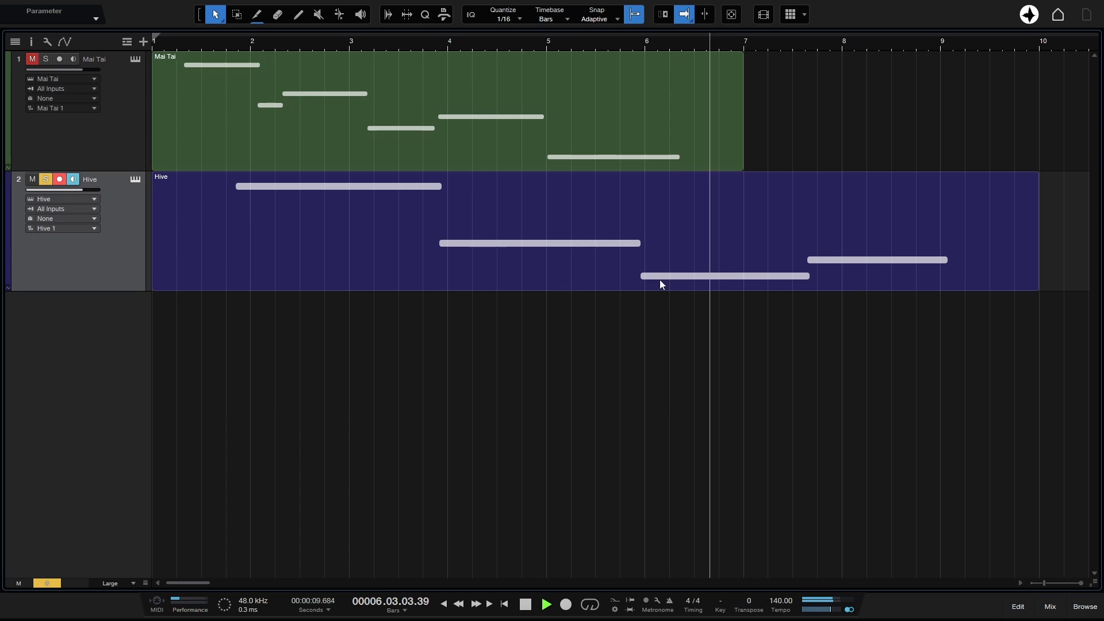
key(space)
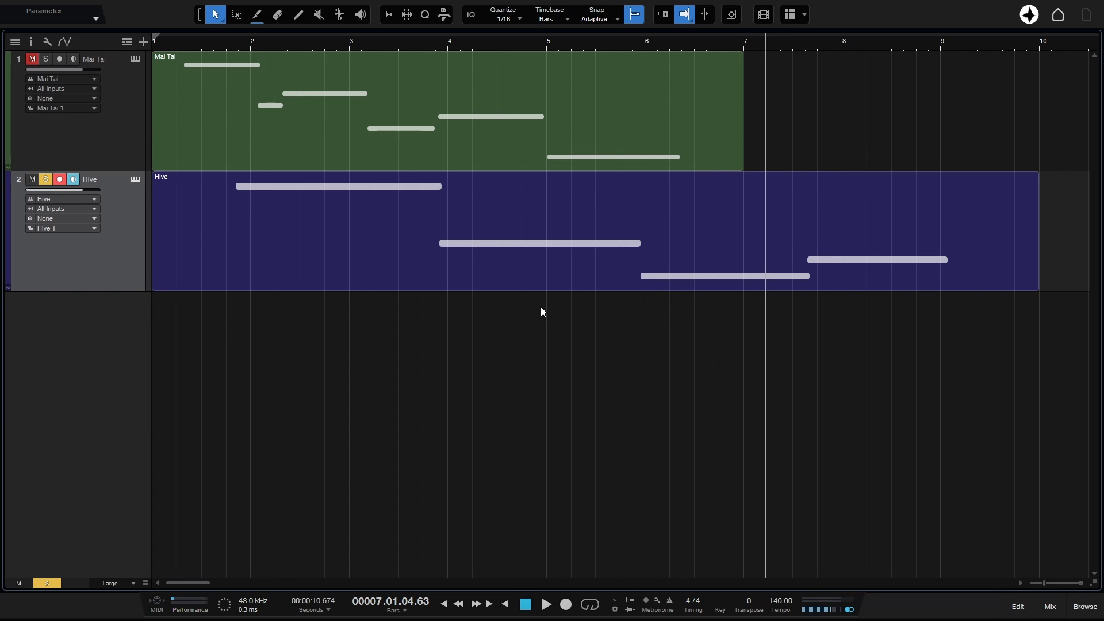
Play the soloed Hive part from position 2.02.03, partway through its first long note, and stop in bar 3.
click(289, 47)
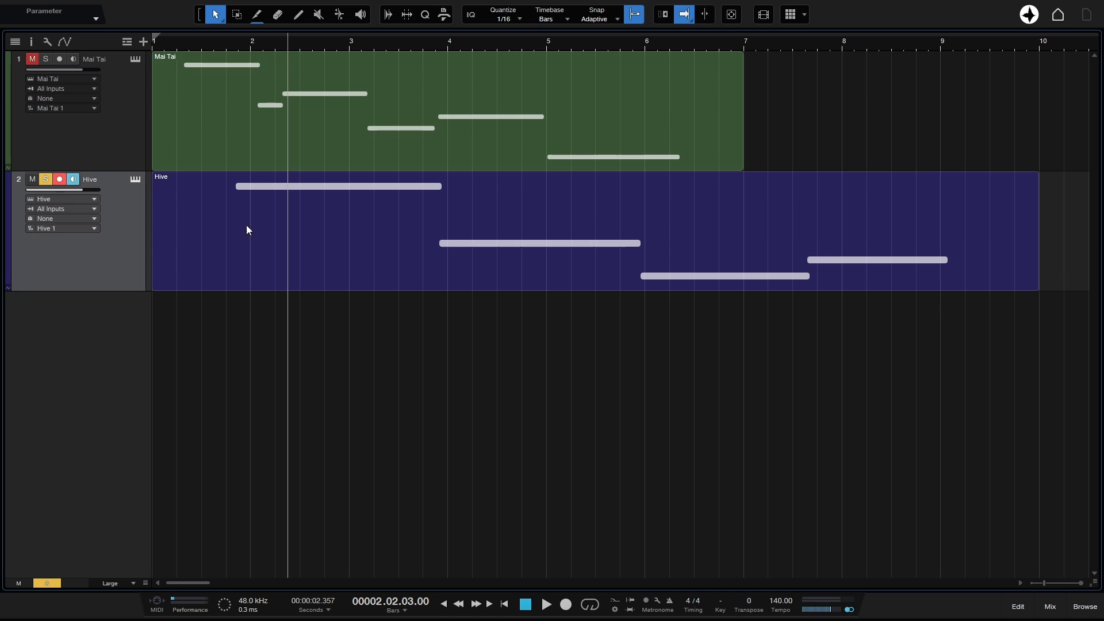
key(space)
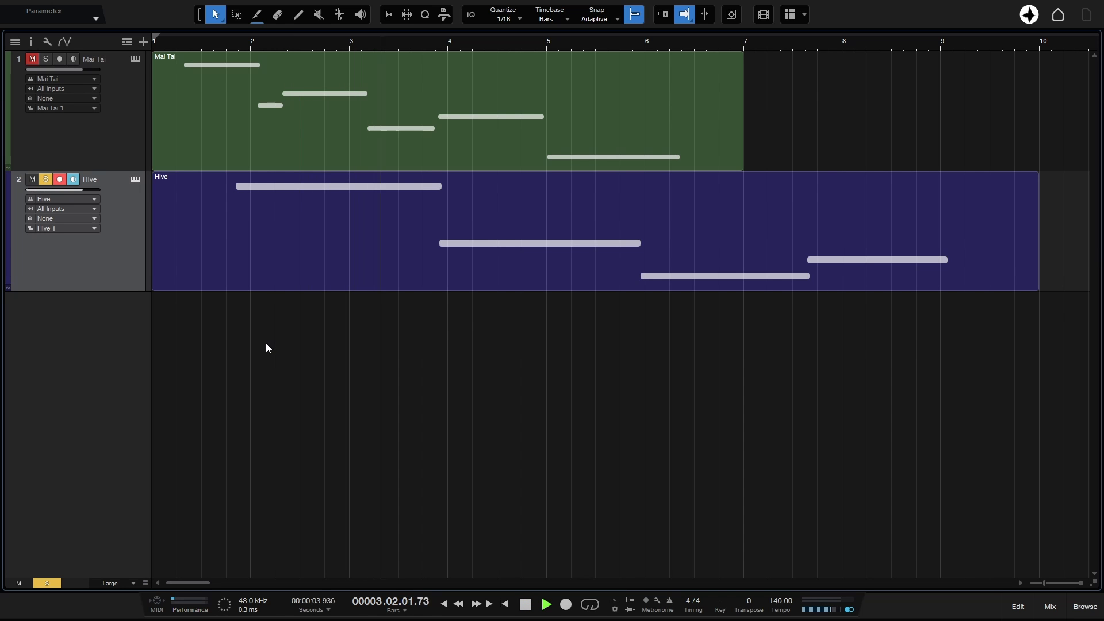
key(space)
Re-enable Chase long notes in the advanced MIDI options and apply the change.
key(ctrl+comma)
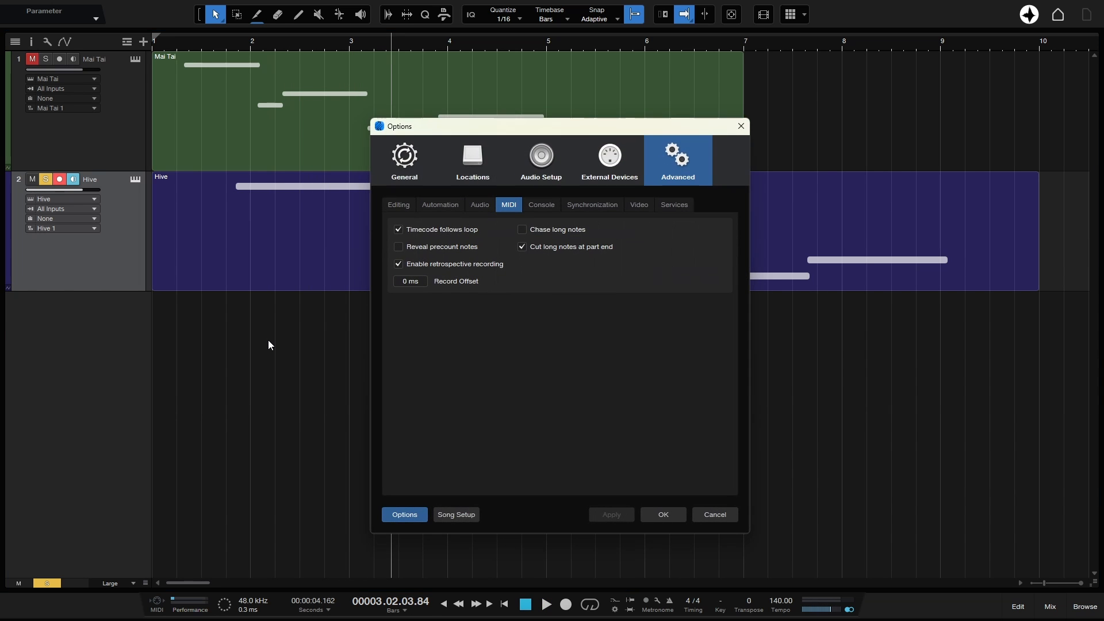
click(522, 232)
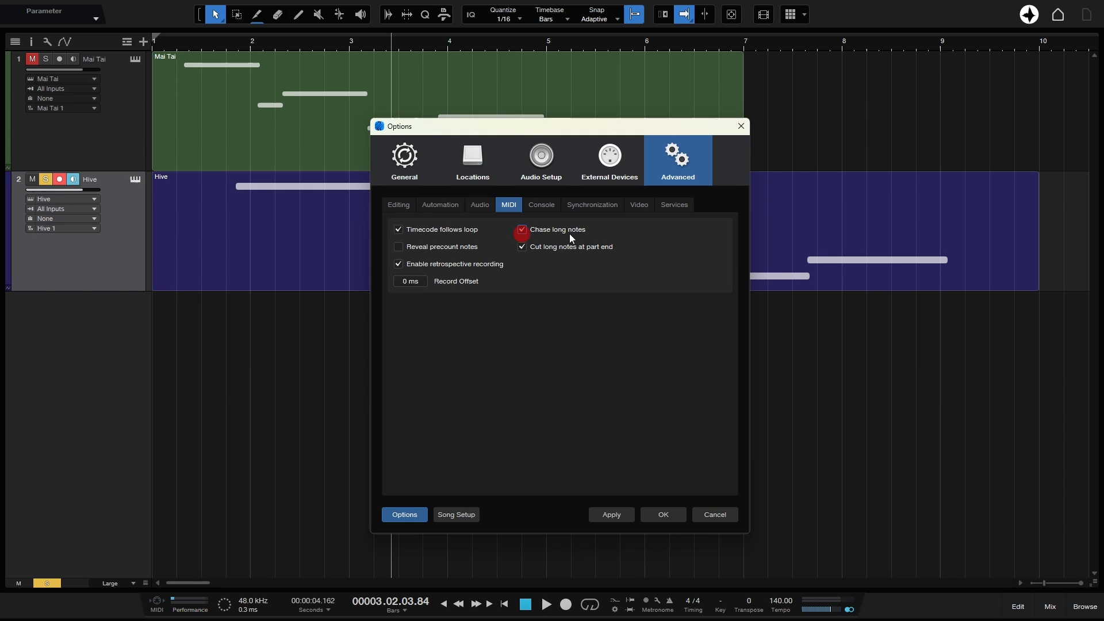
click(605, 513)
click(661, 515)
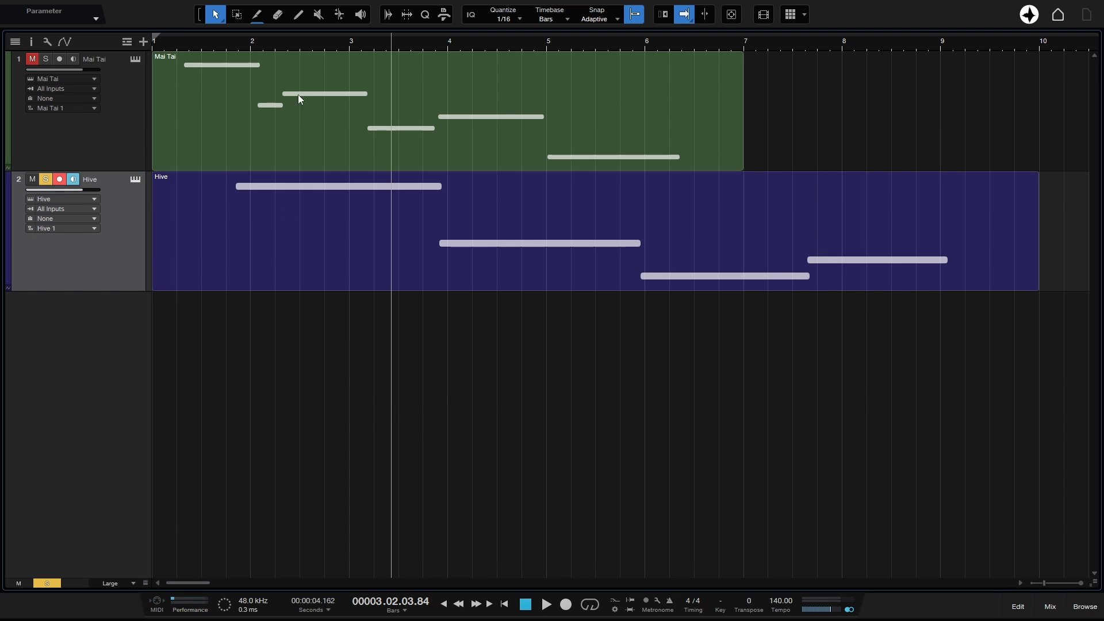
Play the soloed Hive part from position 2.03.03, inside its first long note, and stop late in bar 3.
click(313, 43)
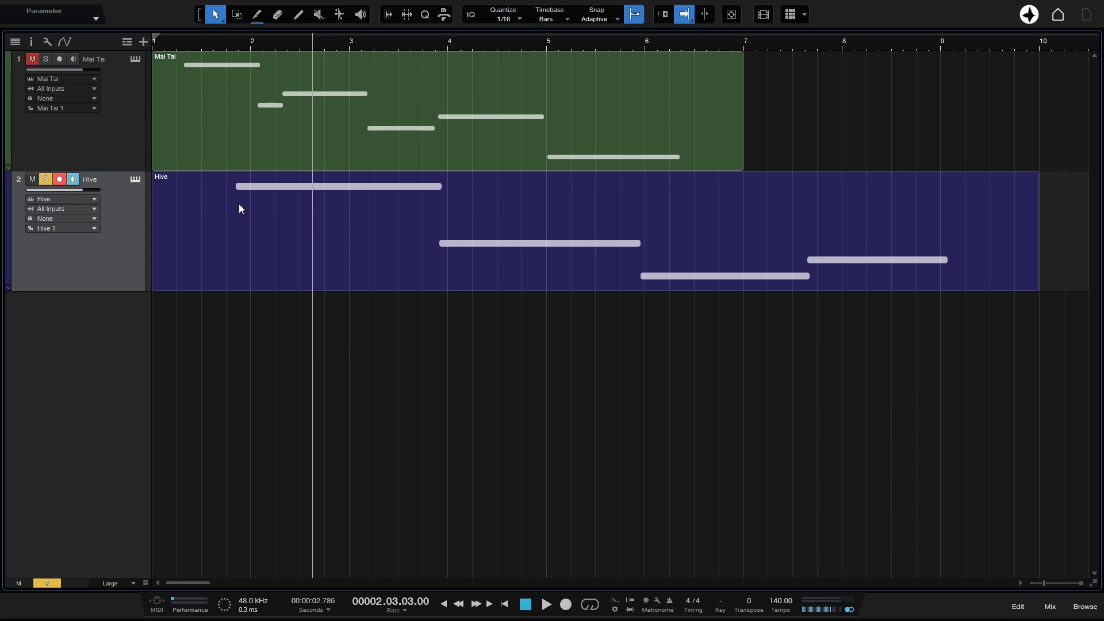
key(space)
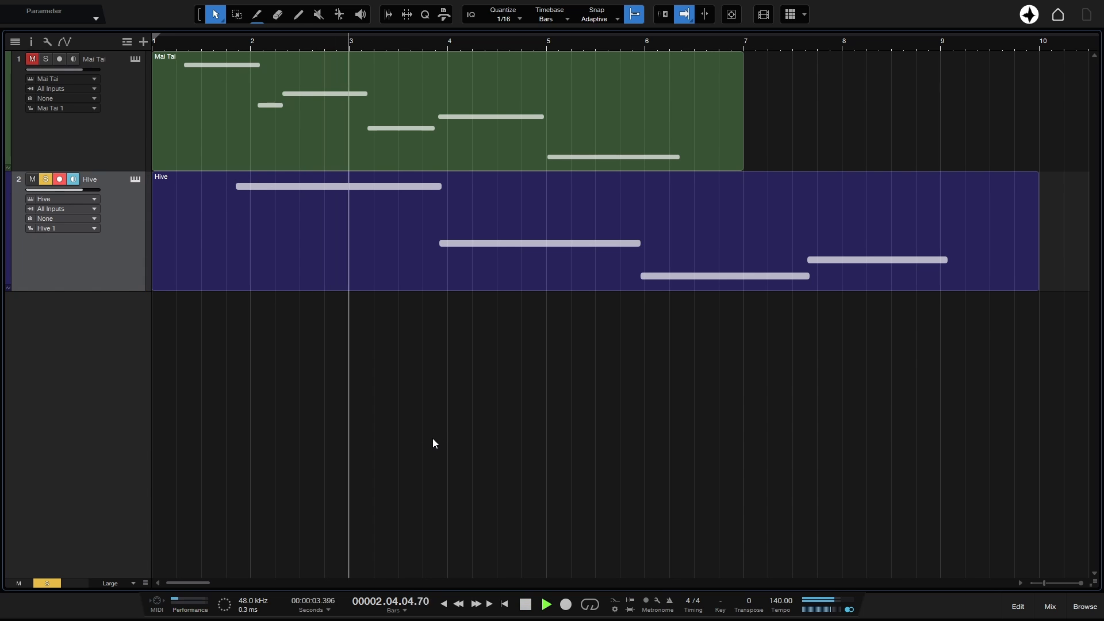
key(space)
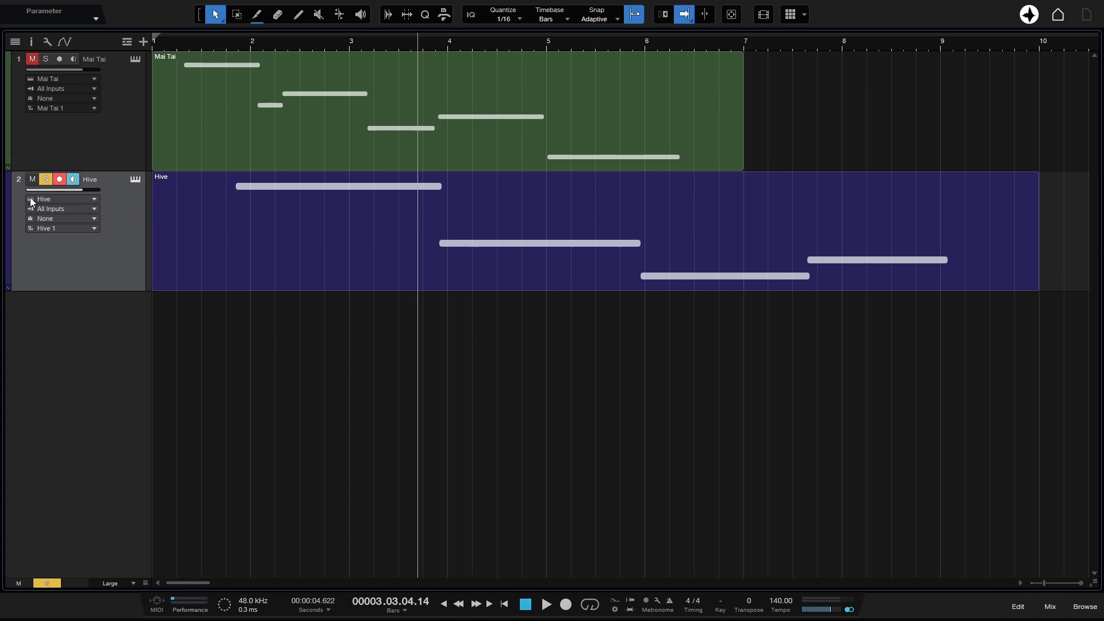
View the Hive track's synth interface, close it, and assign the Mai Tai instrument to the Hive track.
click(134, 181)
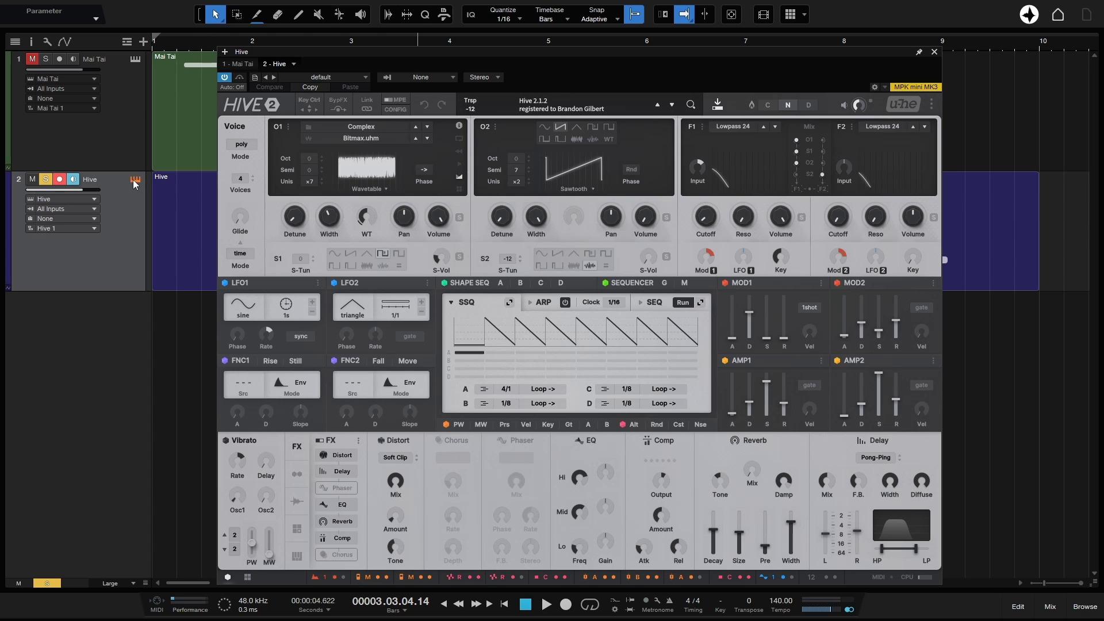
click(134, 181)
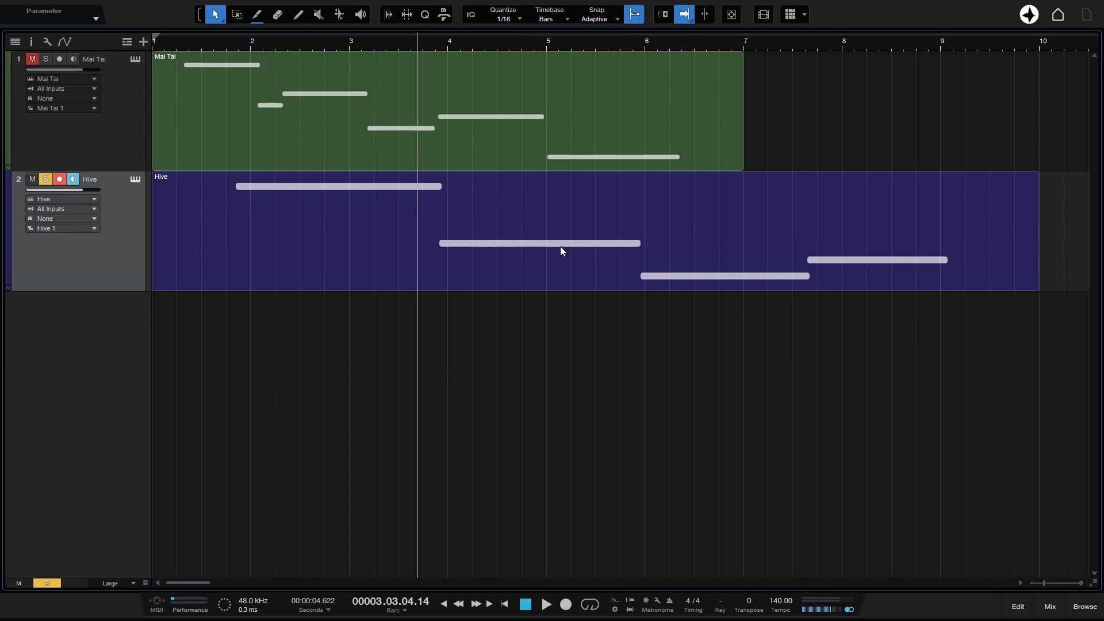
click(56, 199)
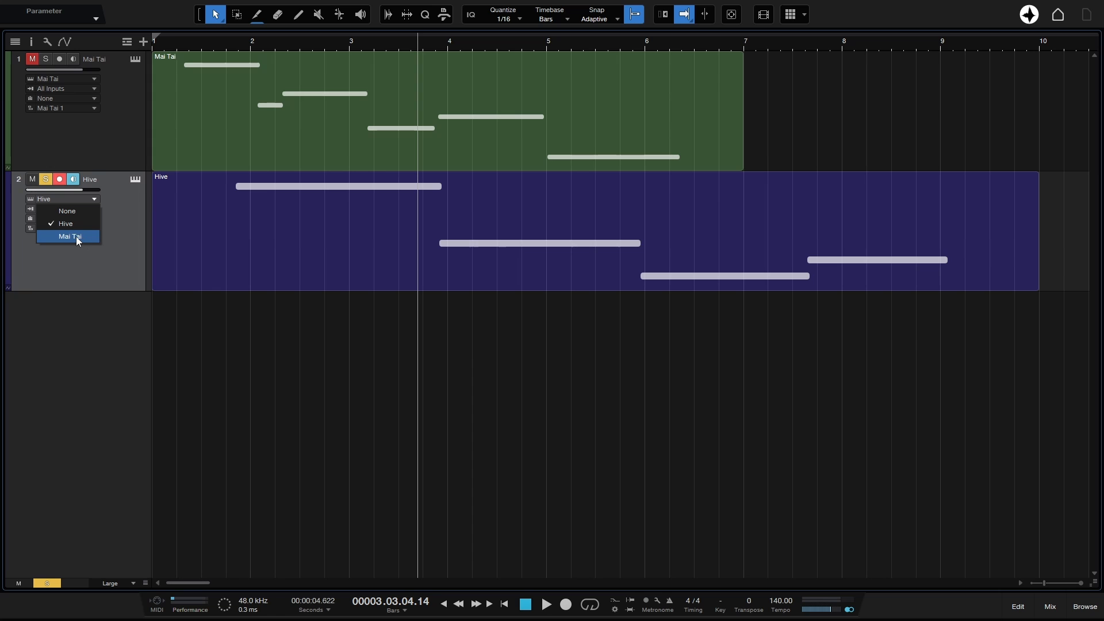
click(77, 237)
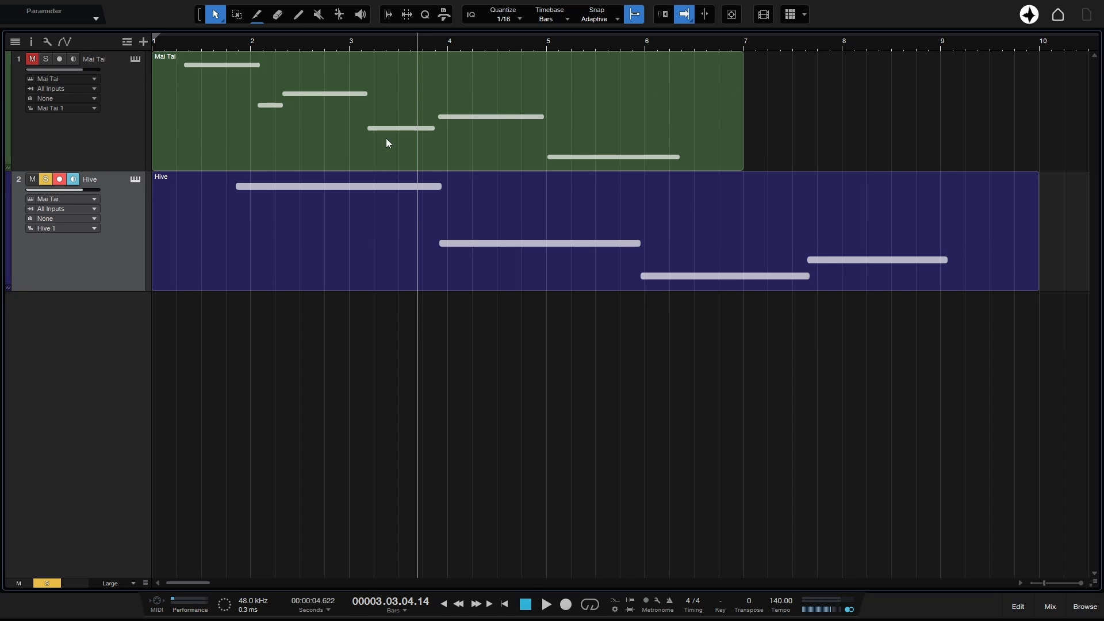
Move the Mai Tai part to start late in bar 7 and play from position 1.04.02 to the end of bar 2.
drag(299, 152, 930, 122)
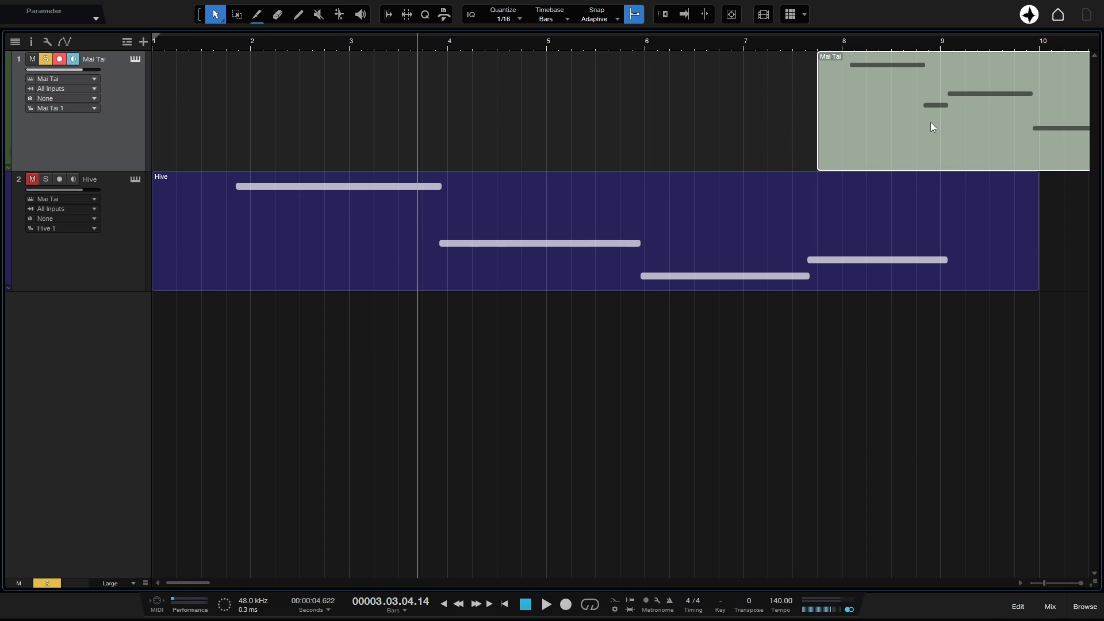
click(232, 48)
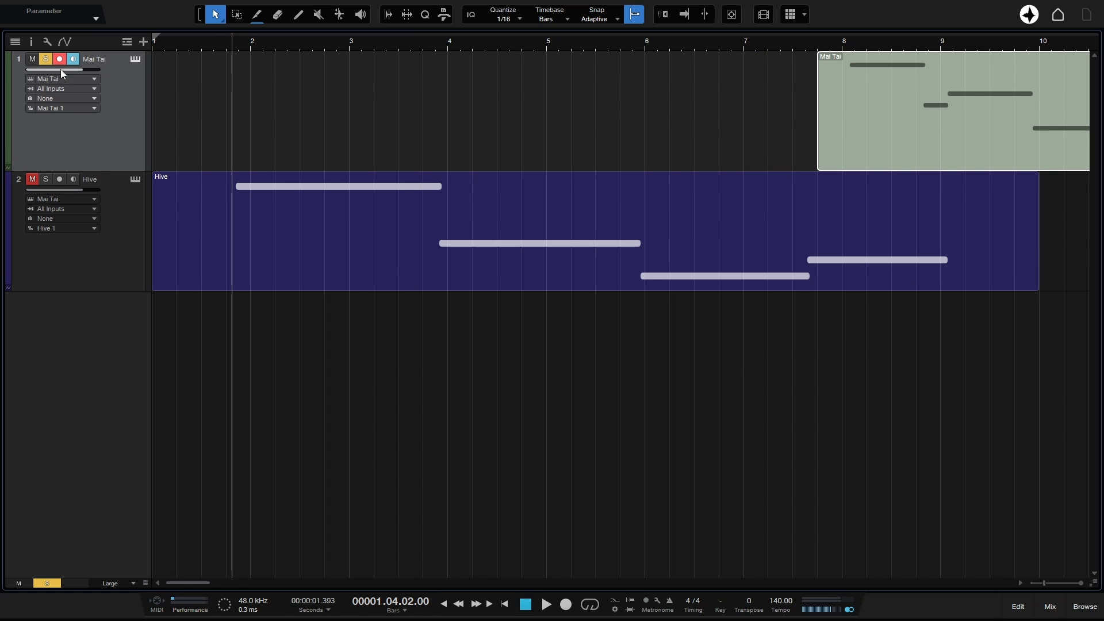
key(space)
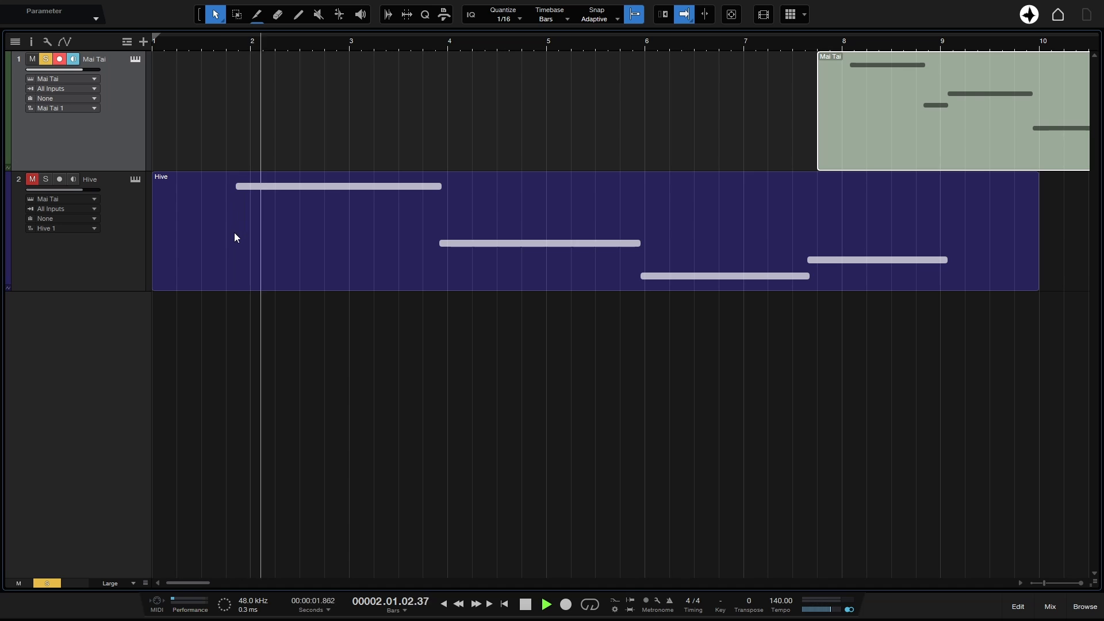
key(space)
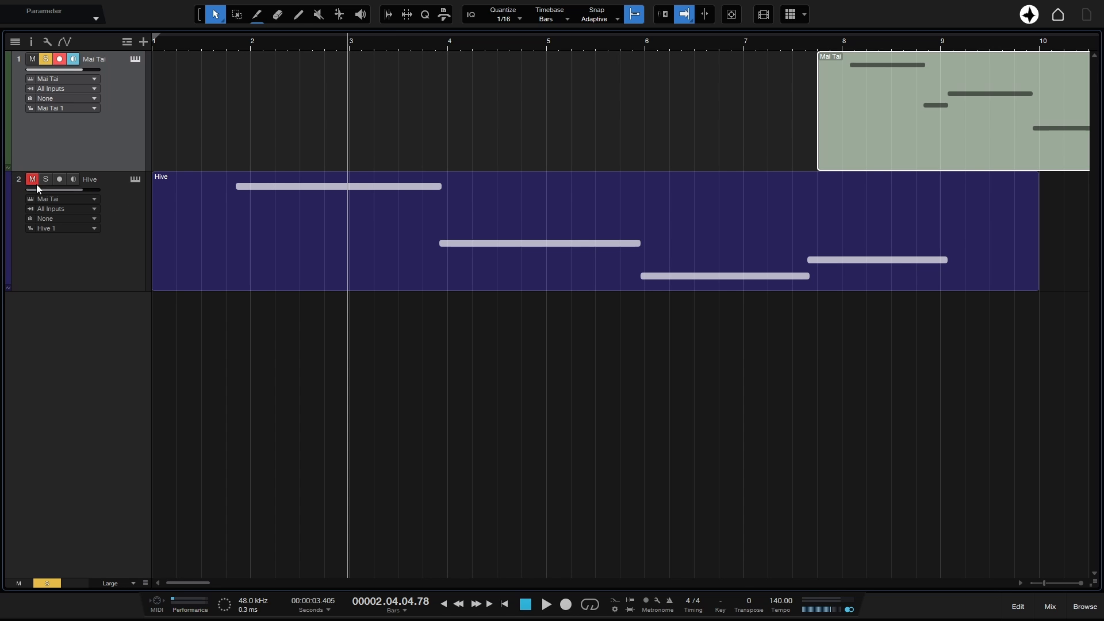
Check the mixer channels, solo the Hive track alongside Mai Tai, and play from position 1.04.01 into bar 6.
click(1047, 606)
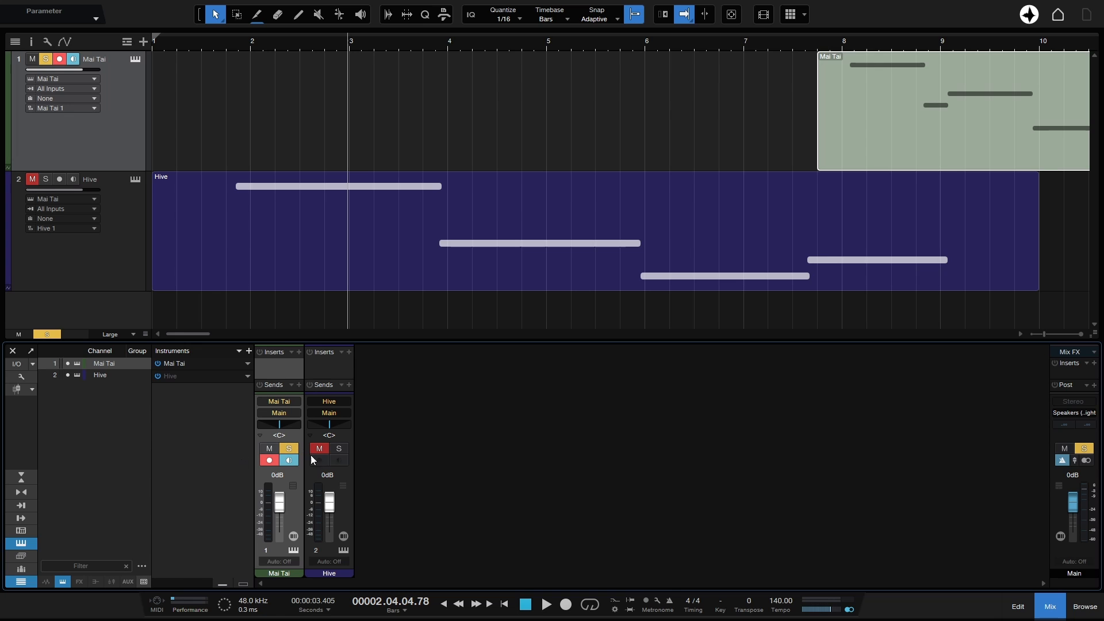
click(1050, 606)
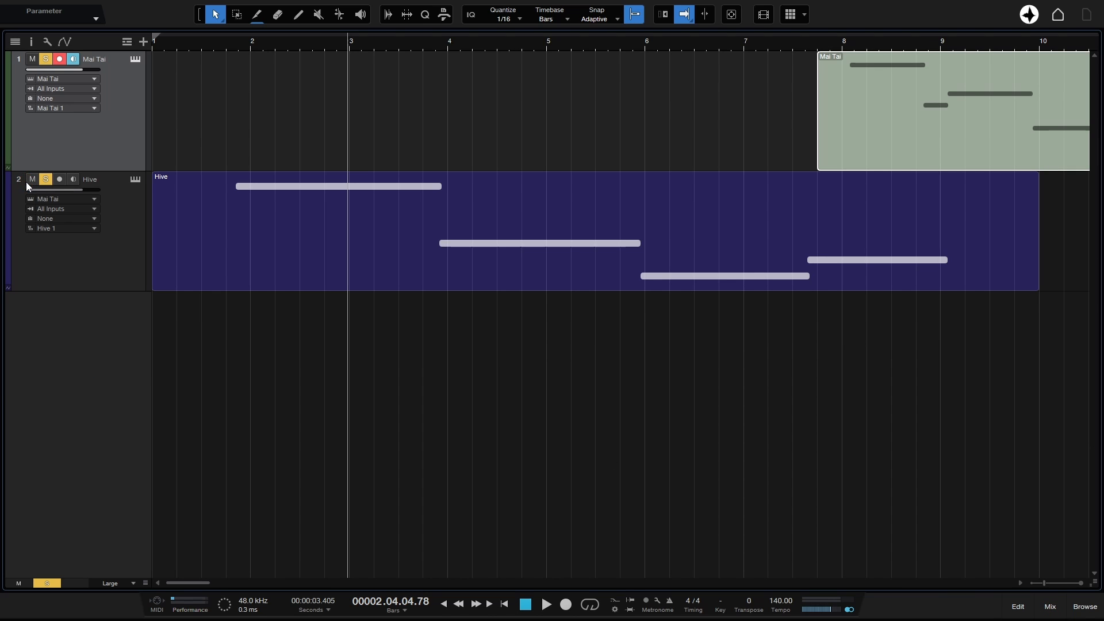
click(45, 180)
click(226, 51)
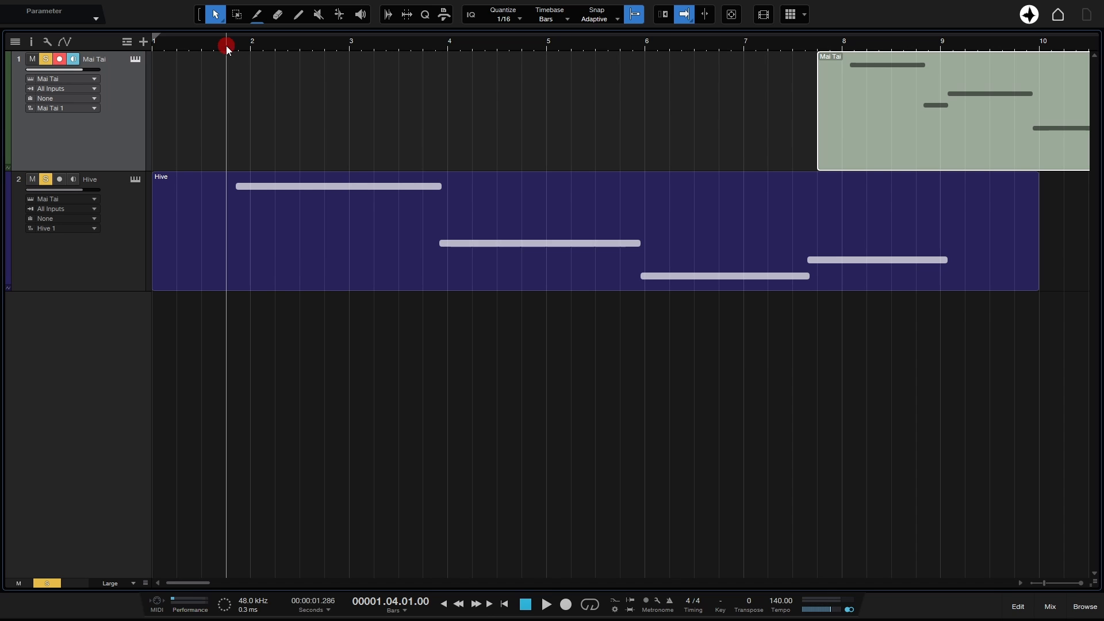
key(space)
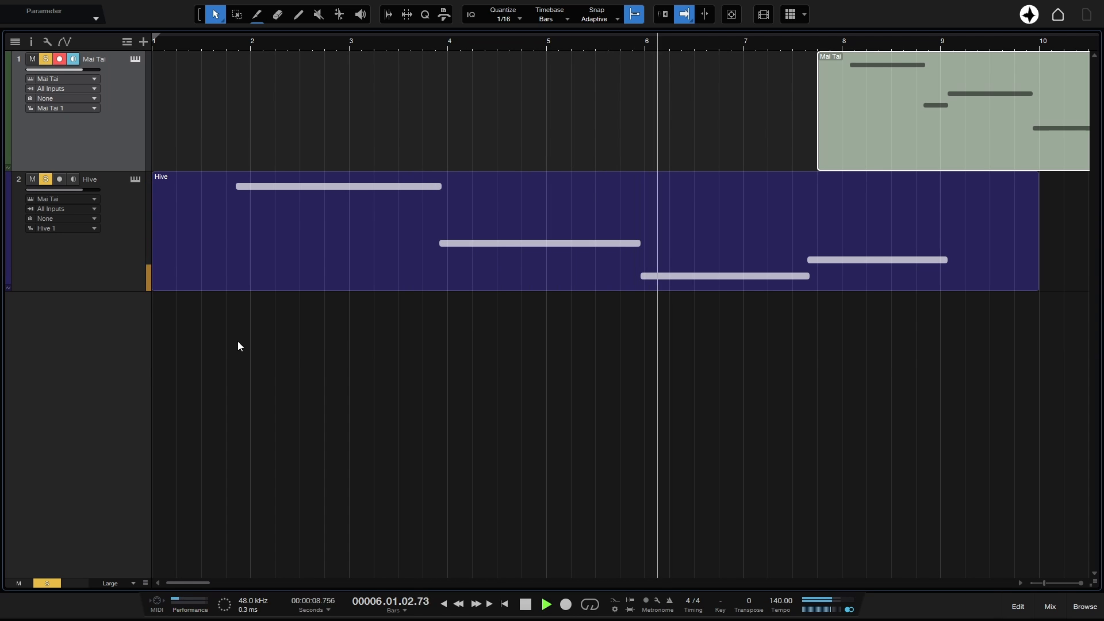
key(space)
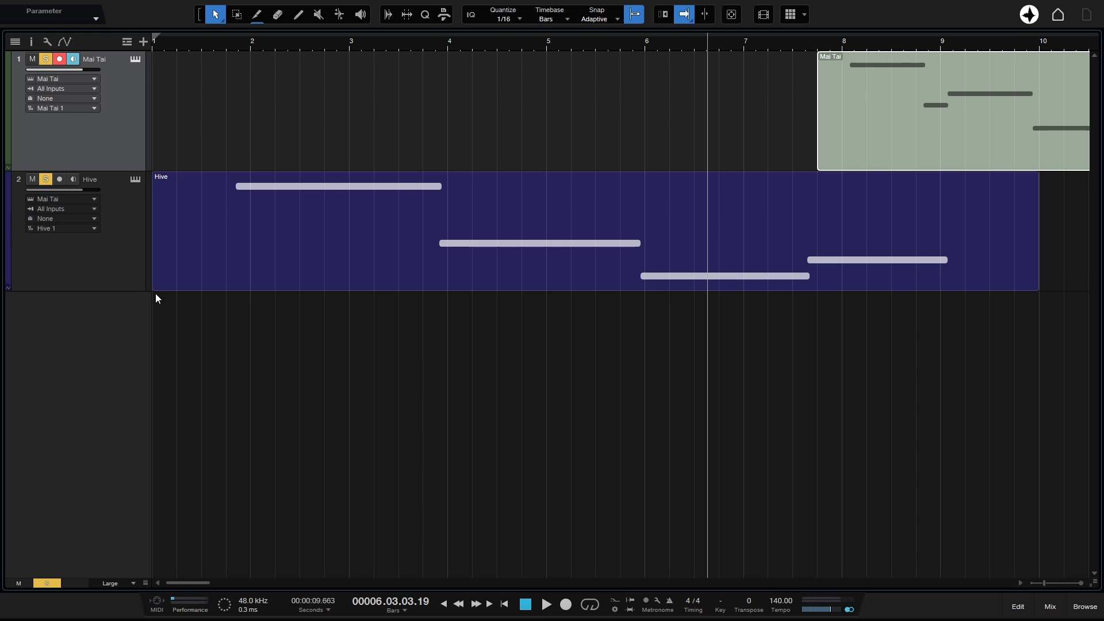
With the mixer shown, delete the Hive part from the arrangement and undo the deletion.
click(1050, 607)
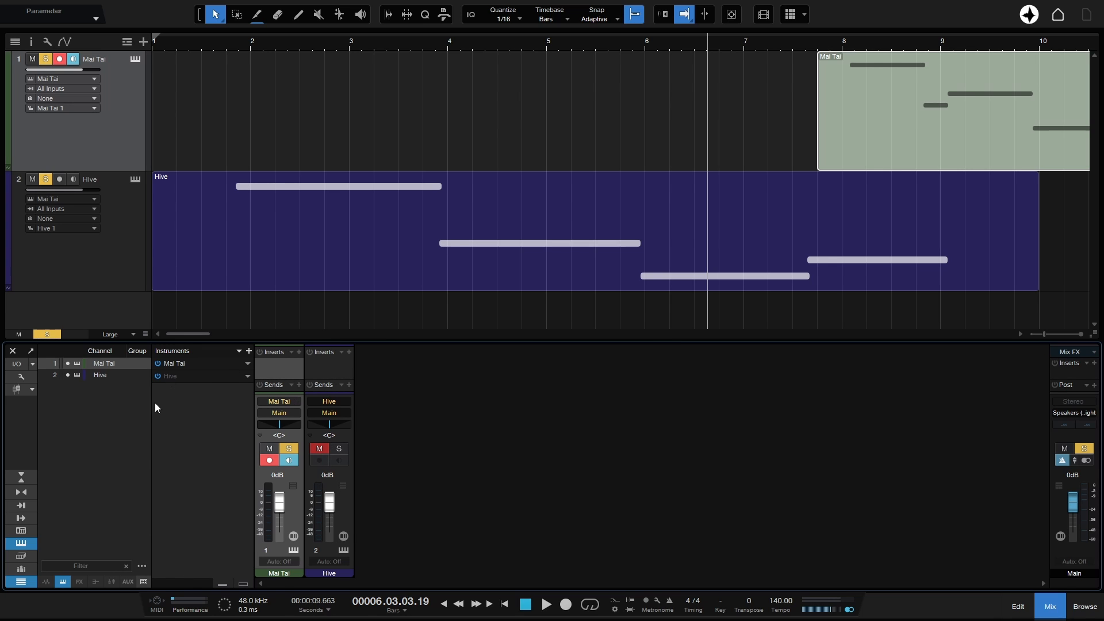
click(113, 266)
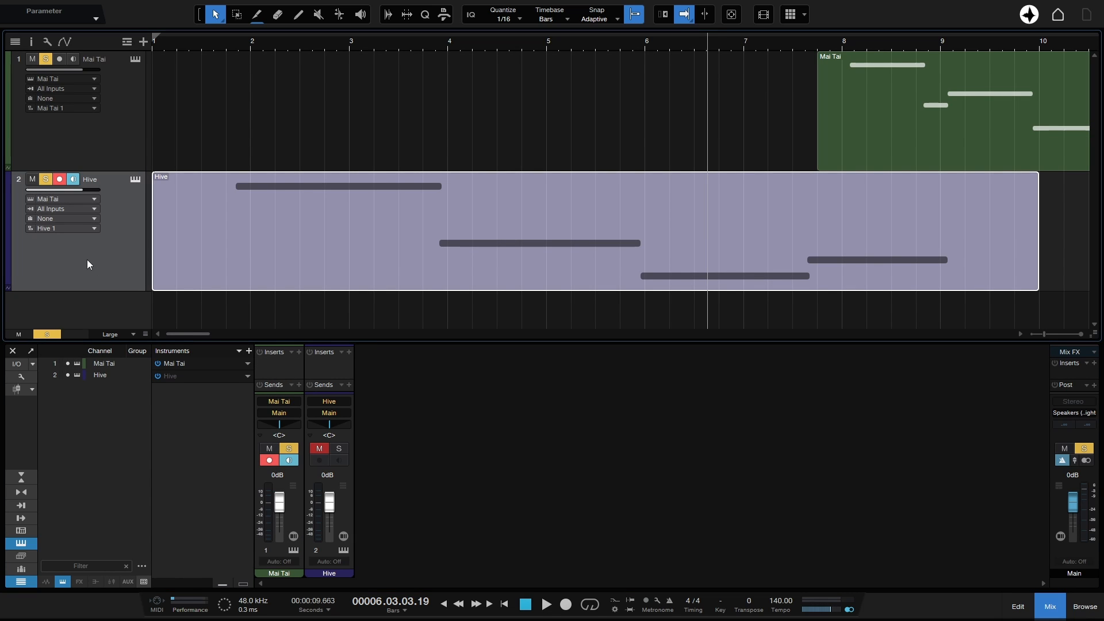
key(Delete)
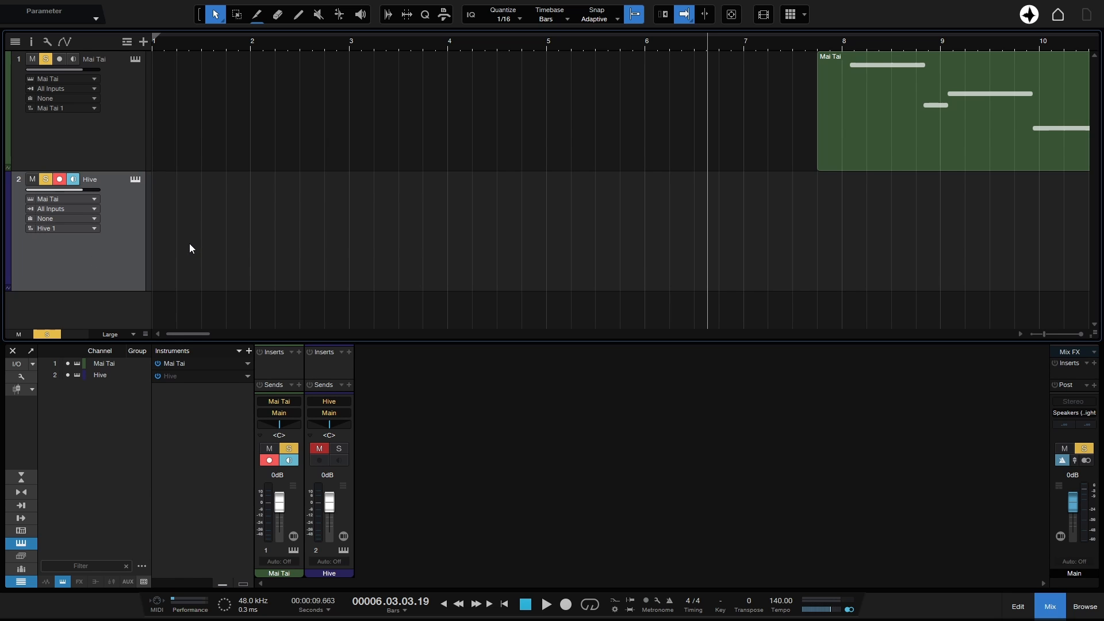
key(ctrl)
key(ctrl+z)
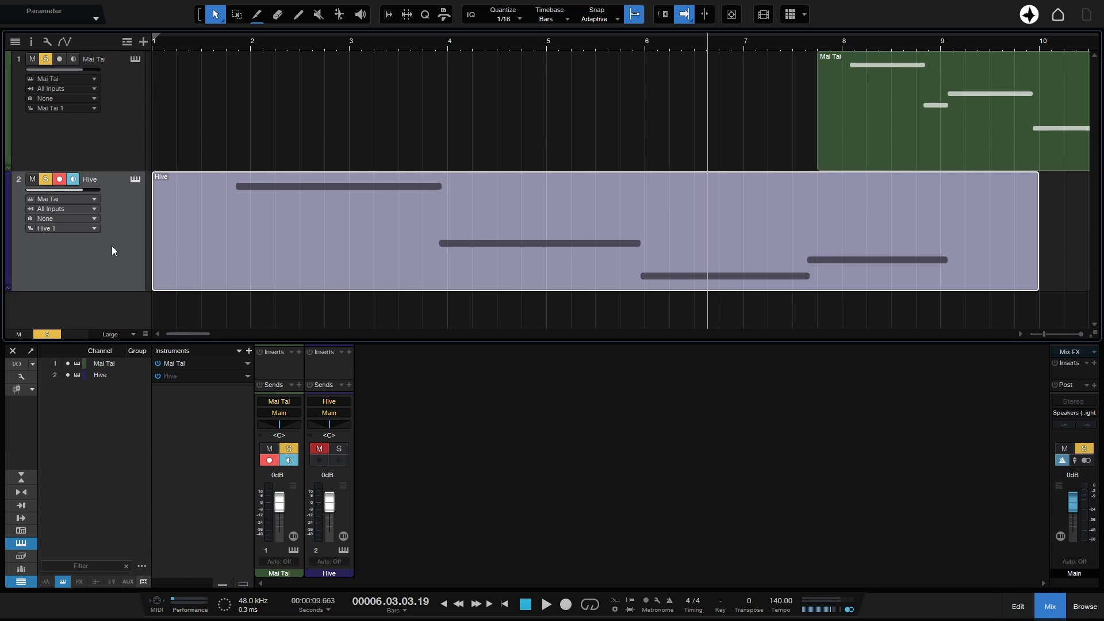
Remove the Hive track without its instrument, view the Hive synth from its mixer channel, and undo the track removal.
right_click(72, 253)
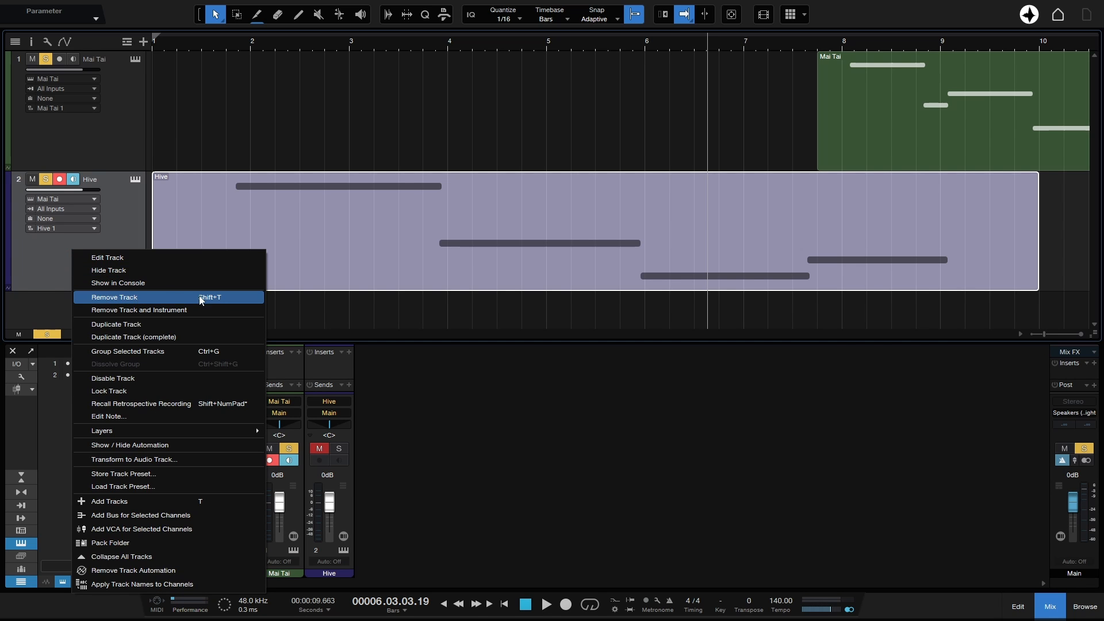
click(225, 298)
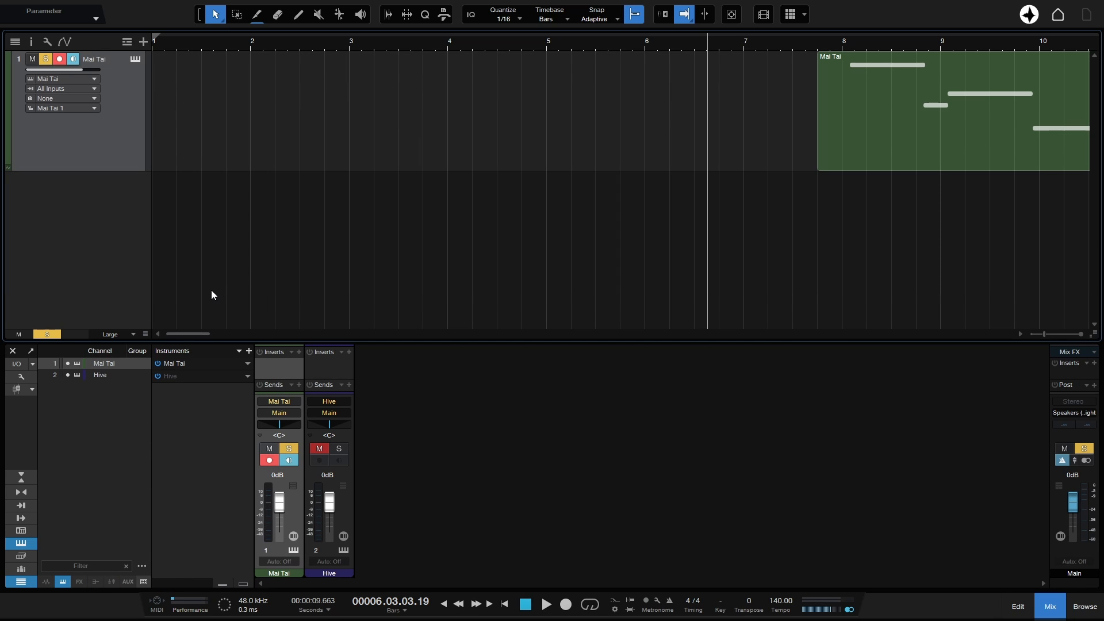
click(347, 551)
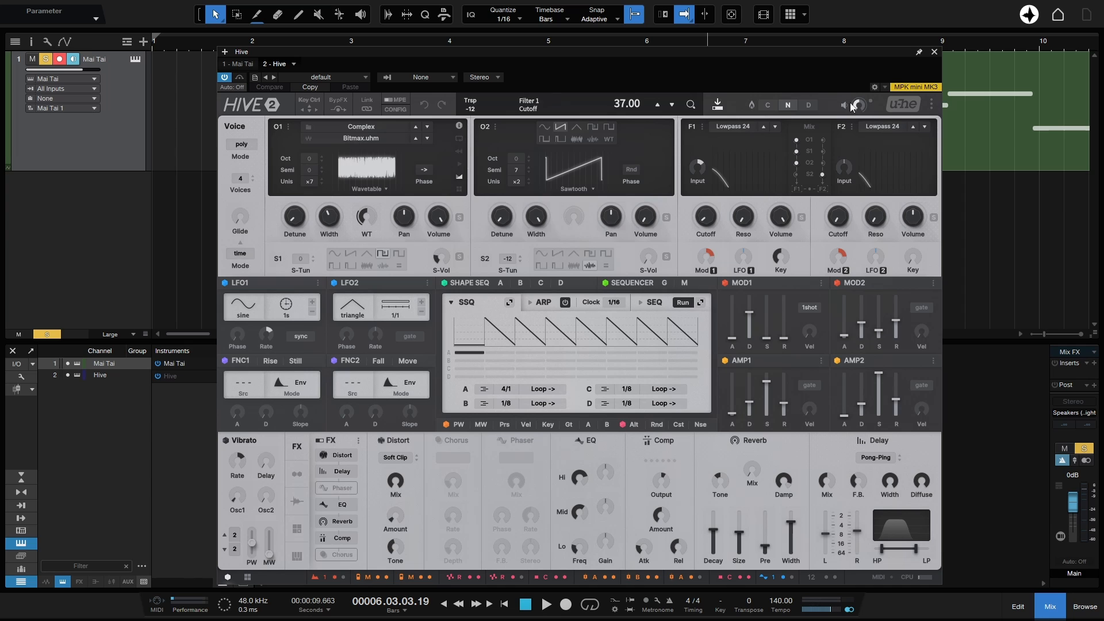
click(934, 52)
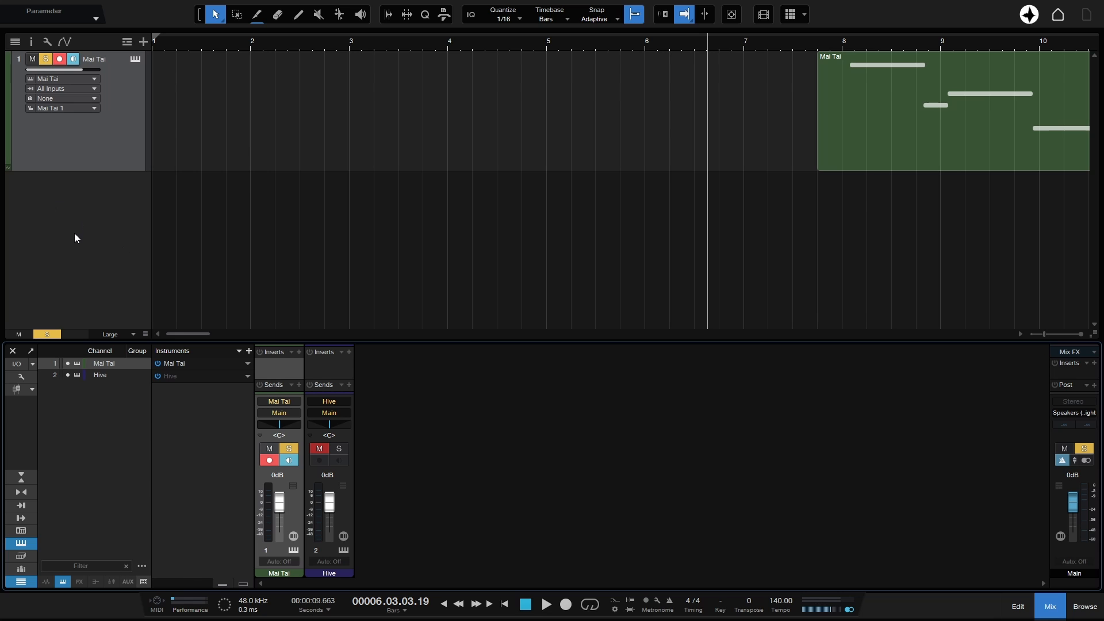
key(ctrl+z)
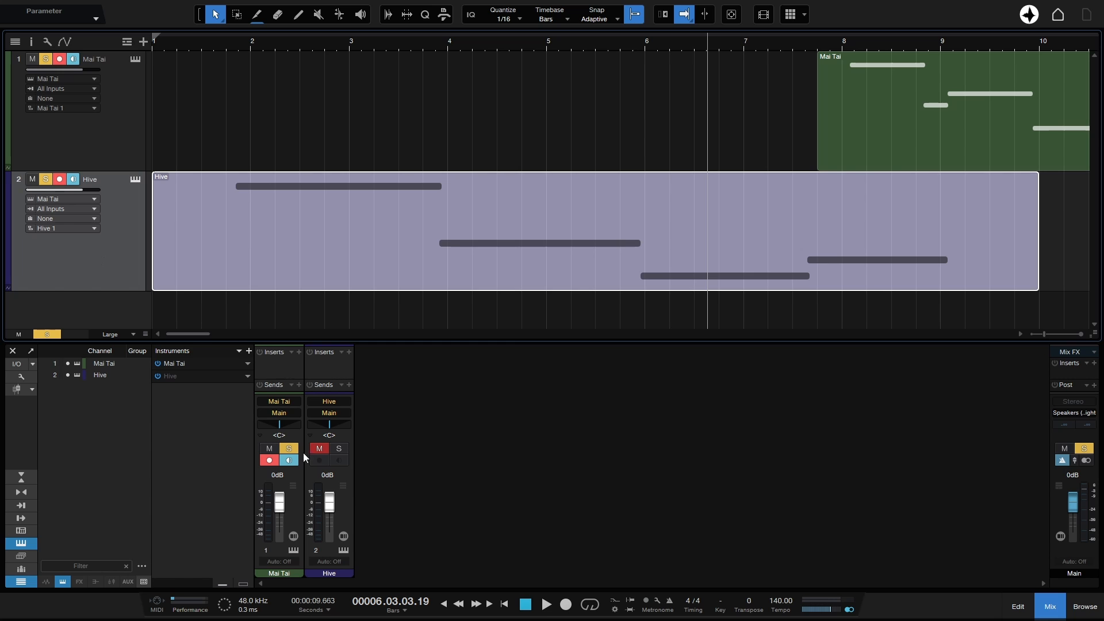
Explode the Hive part's pitches to separate tracks and check the new tracks' instrument assignments against the mixer.
right_click(466, 267)
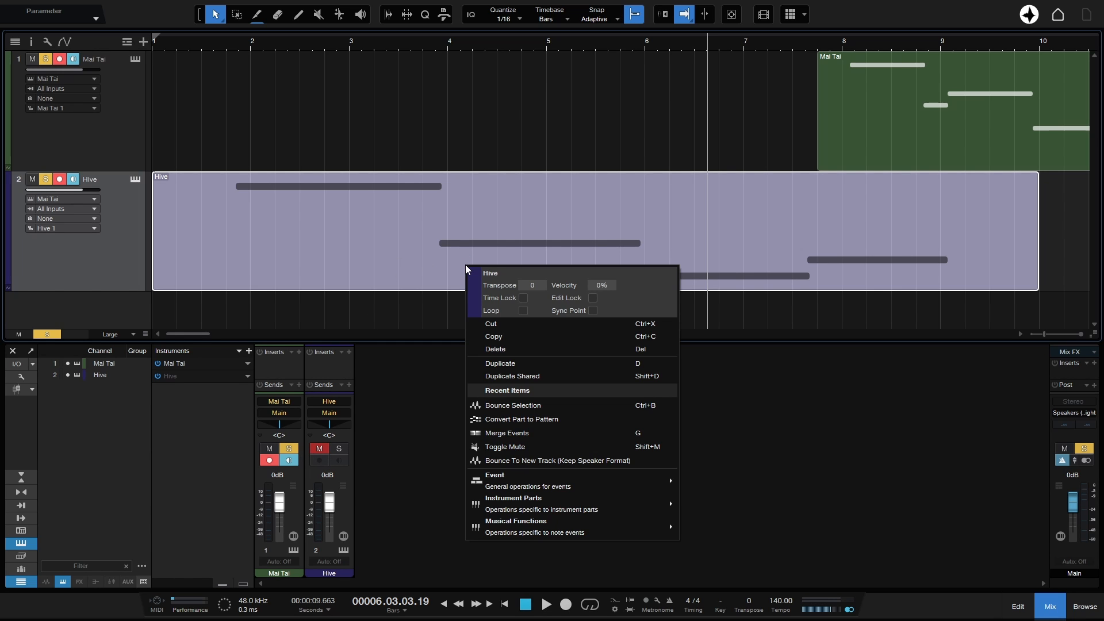
mouse_move(588, 503)
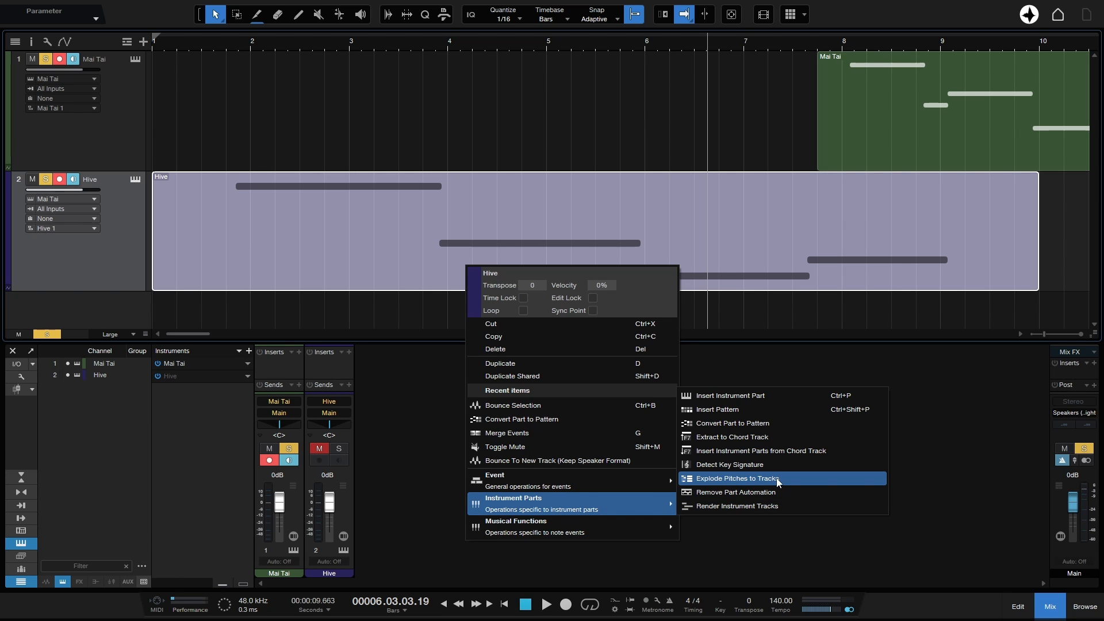
click(742, 479)
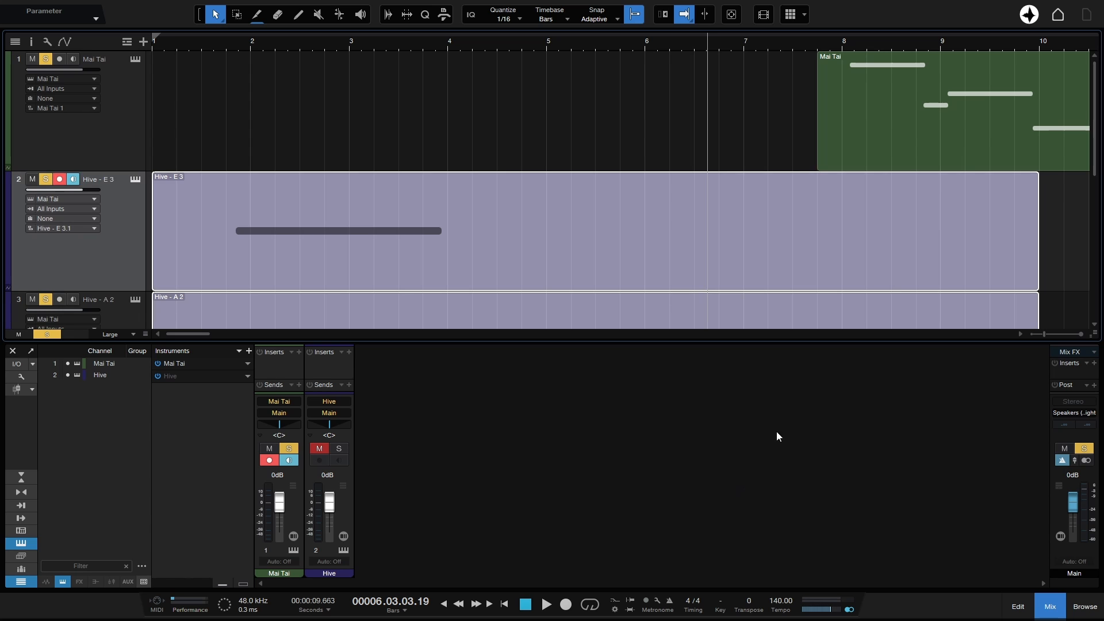
click(1051, 607)
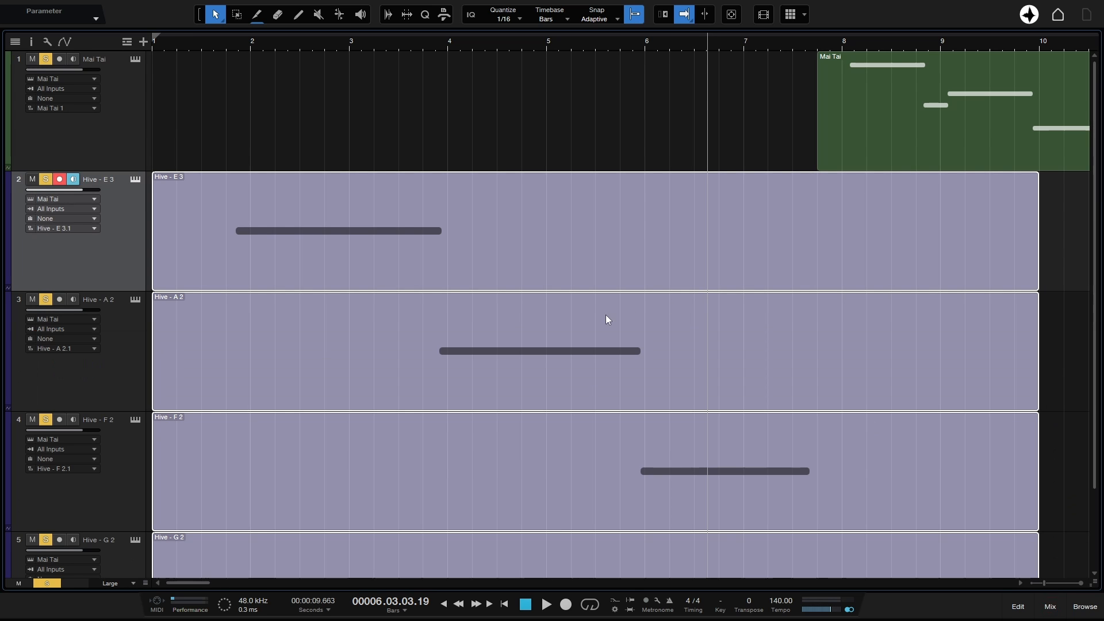
drag(1095, 163, 1097, 277)
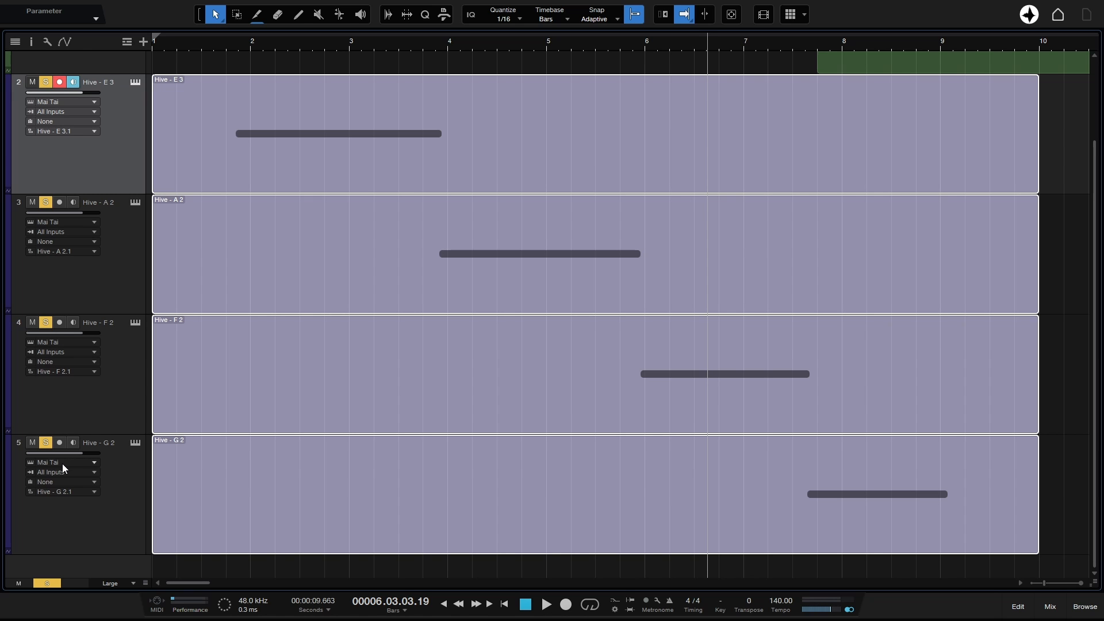
click(1052, 607)
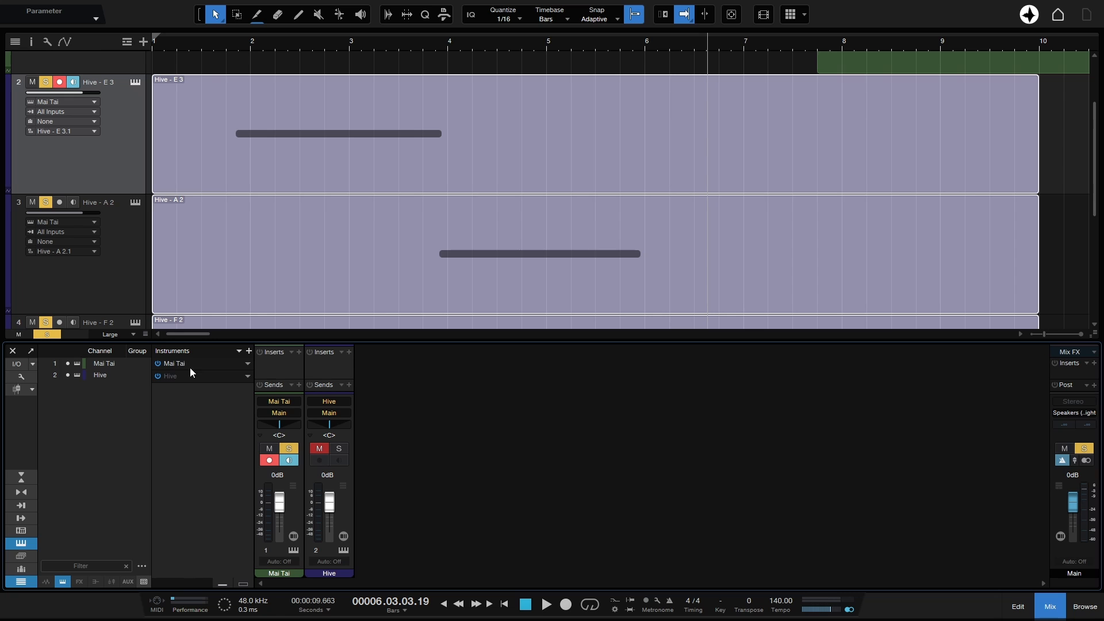
click(1051, 608)
Play the exploded Hive tracks from position 1.03.03 into bar 6, deselect the parts, and undo the pitch explosion.
click(212, 40)
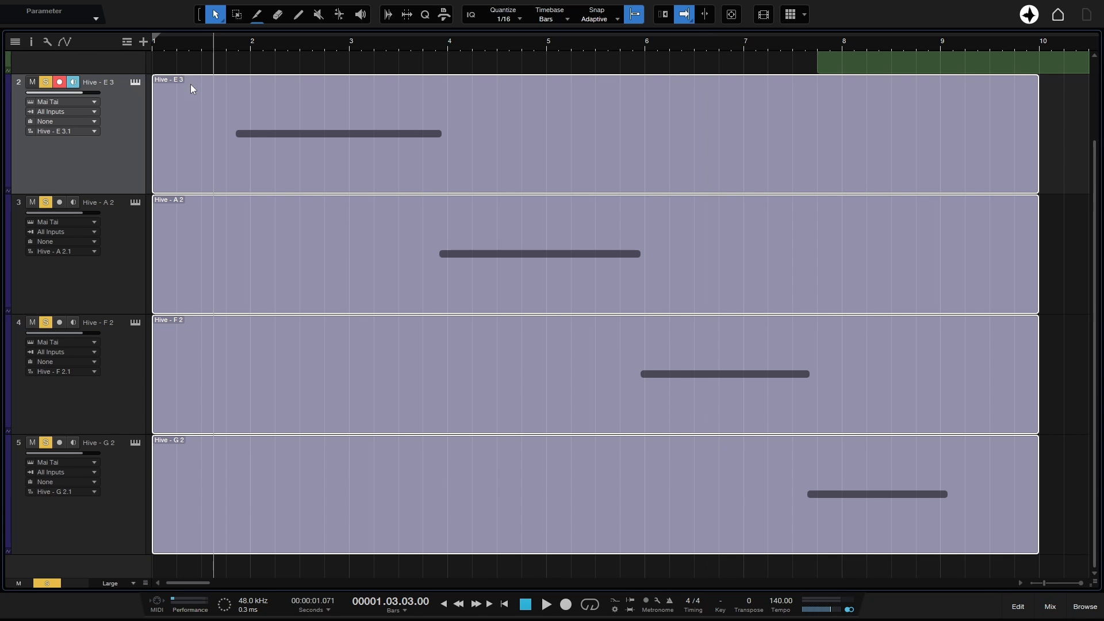
key(space)
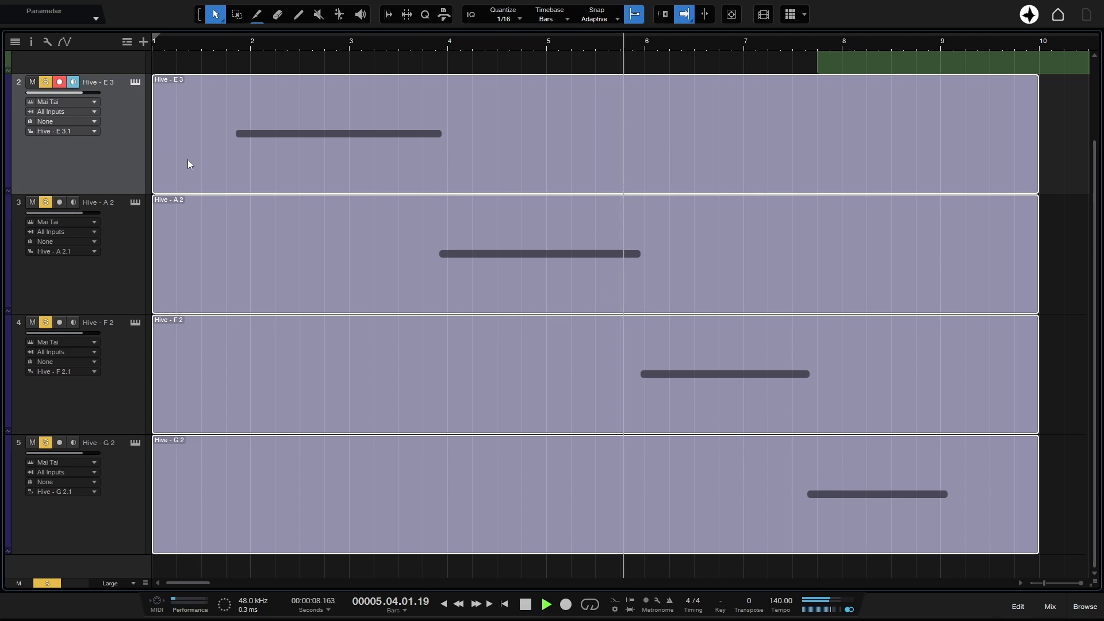
key(space)
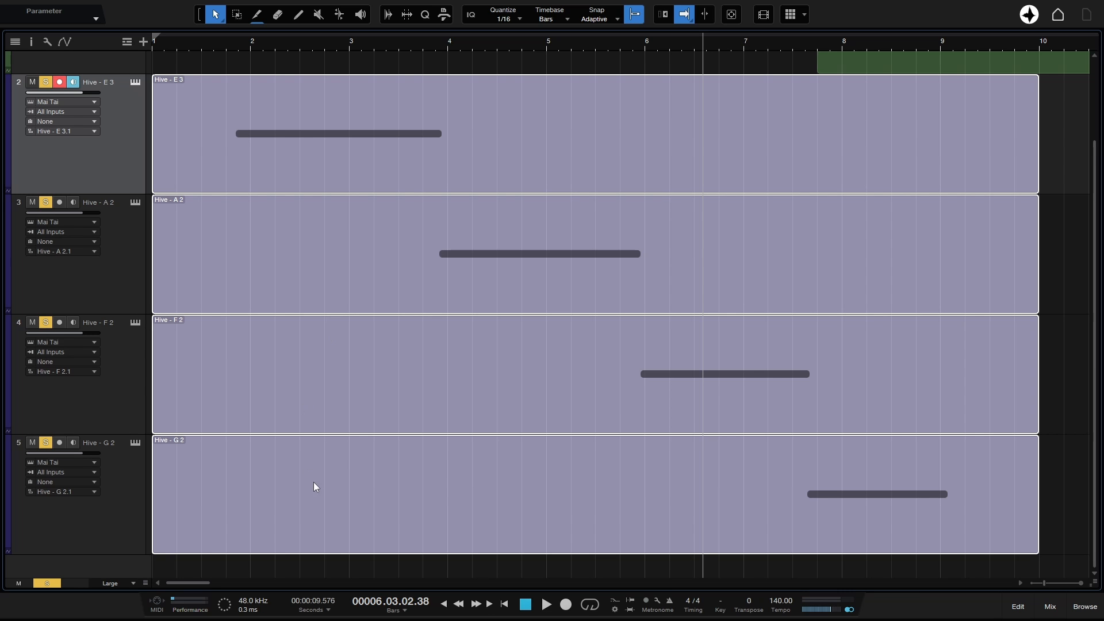
click(1054, 141)
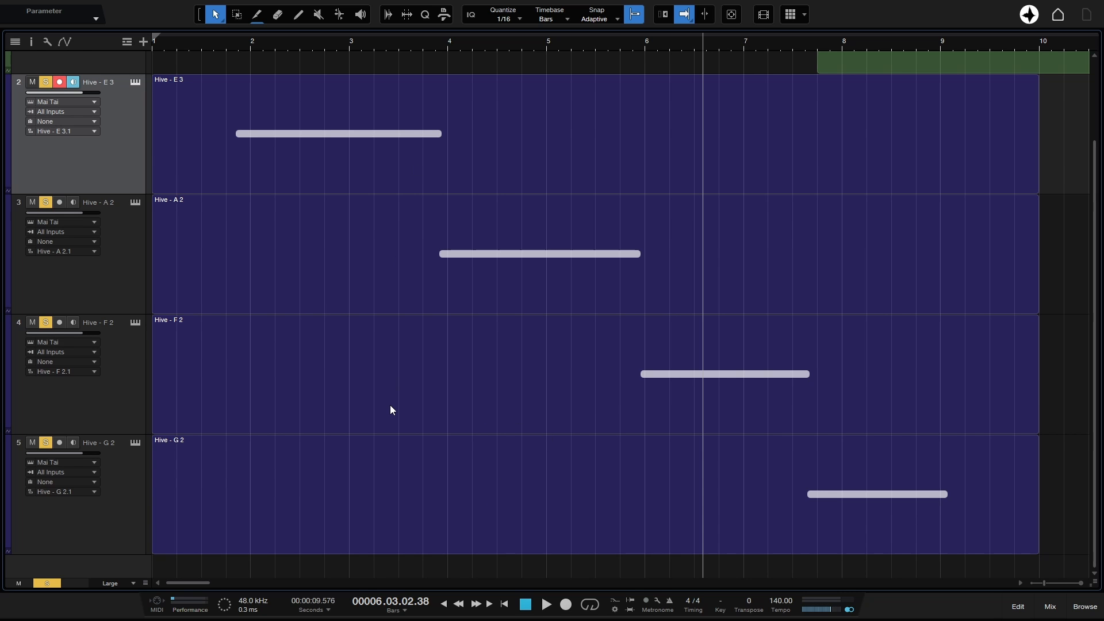
key(ctrl+z)
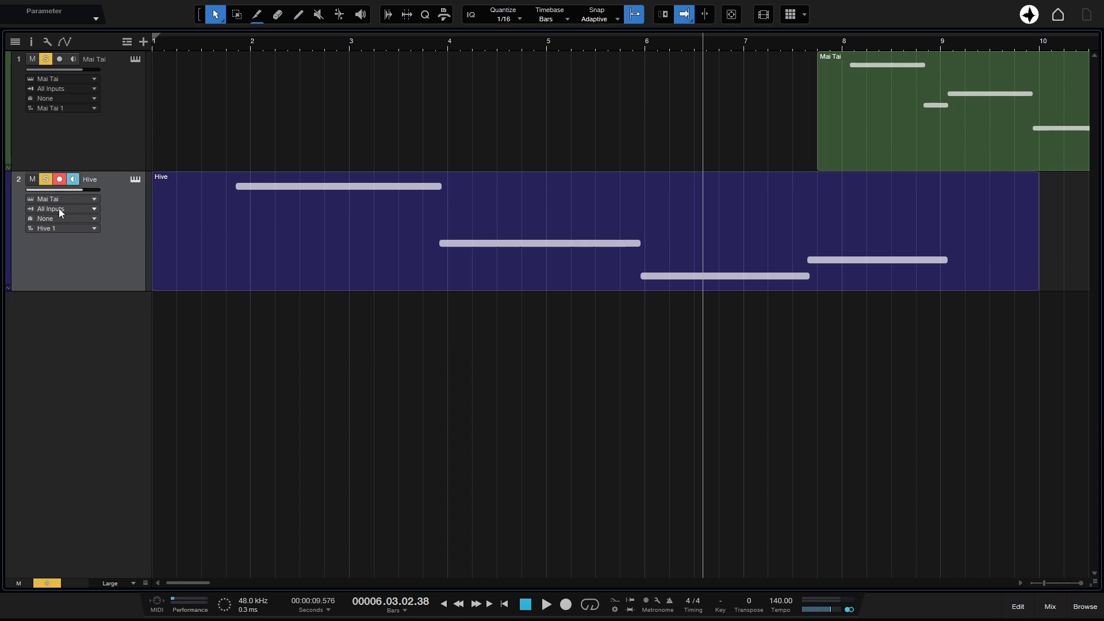
Set the Hive track's MIDI input to Qwerty Keyboard.
click(93, 211)
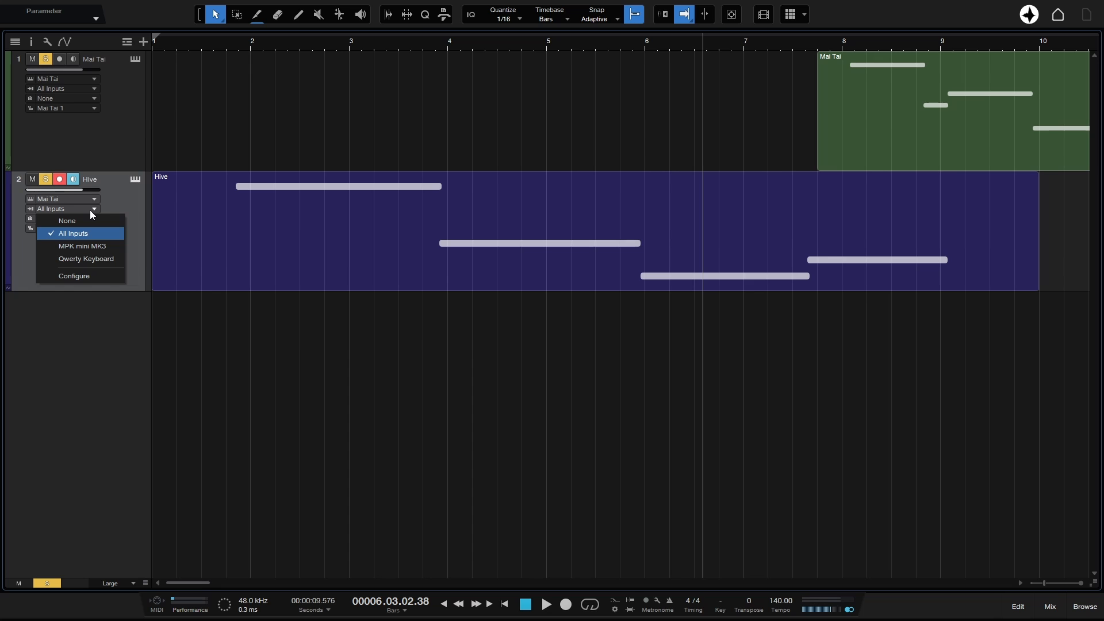
click(105, 264)
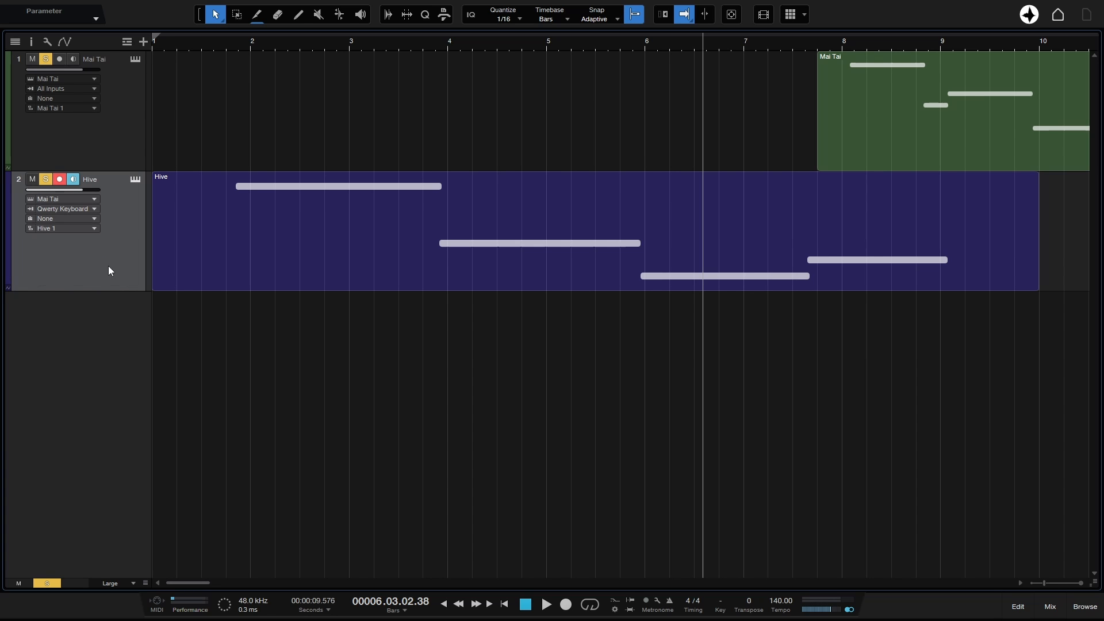
Show the Qwerty Keyboard device and play a few test notes on the Hive track.
key(Caps_Lock)
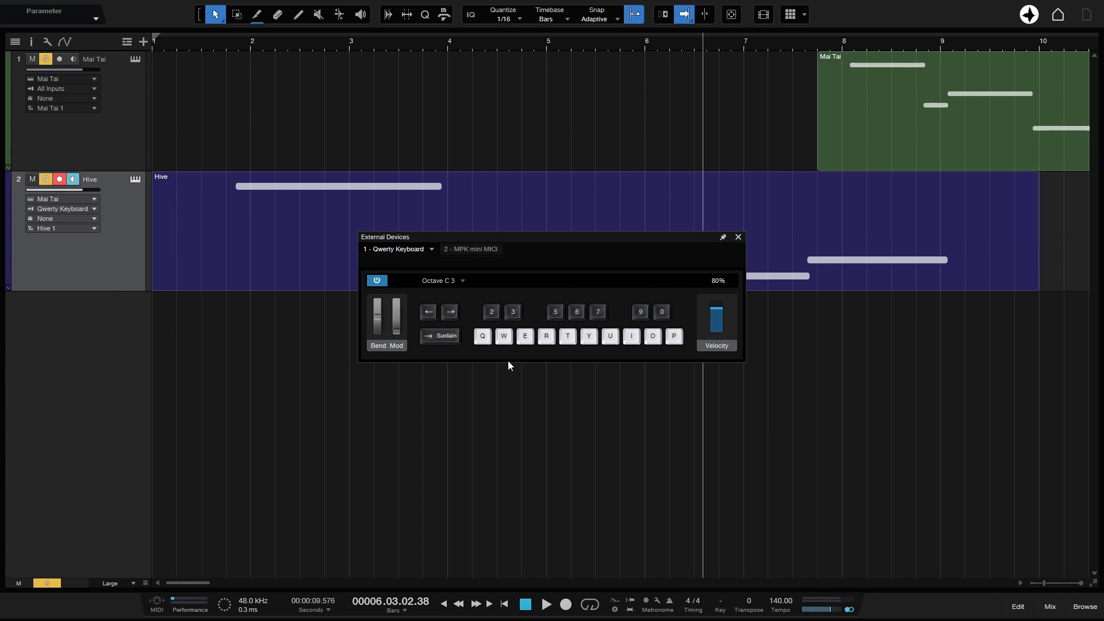
key(y)
key(w)
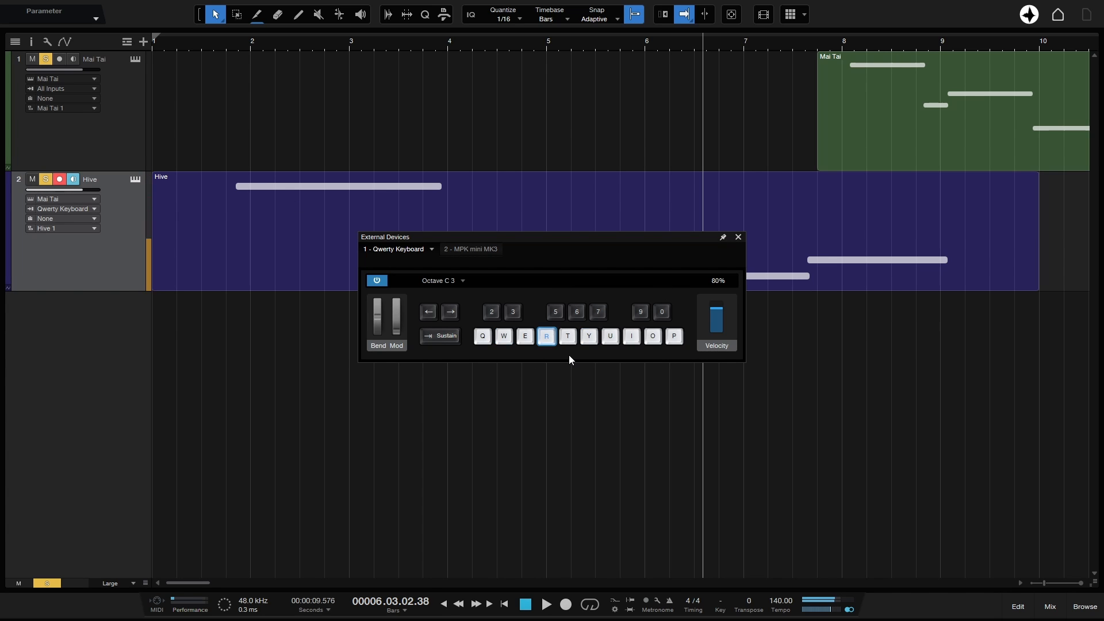
key(q)
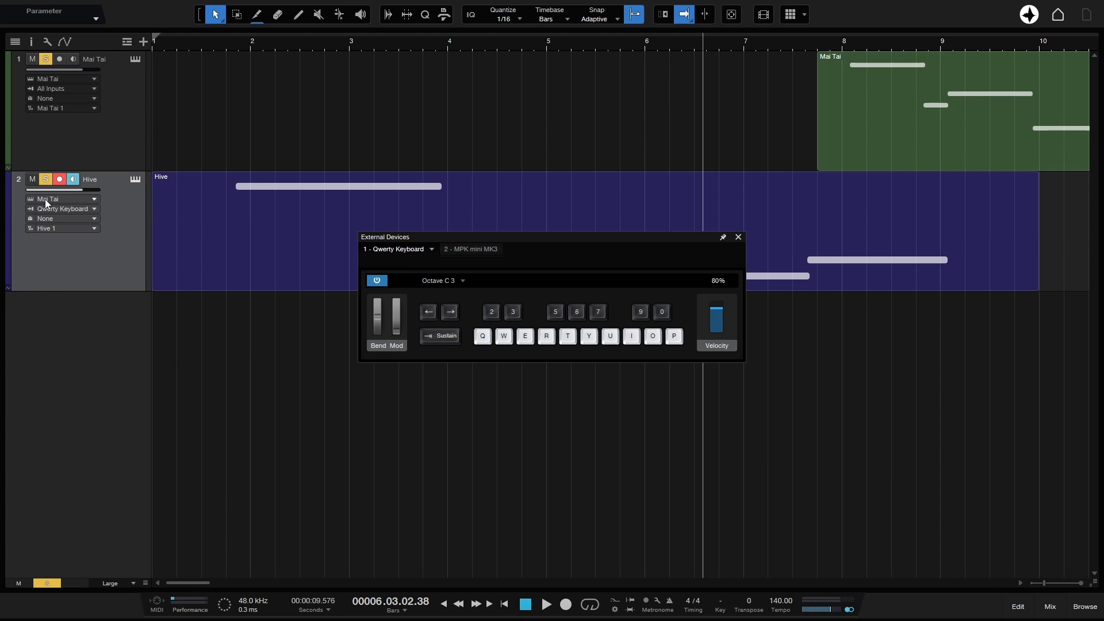
Assign the Hive instrument to the Hive track and play test notes with the Qwerty Keyboard.
click(87, 199)
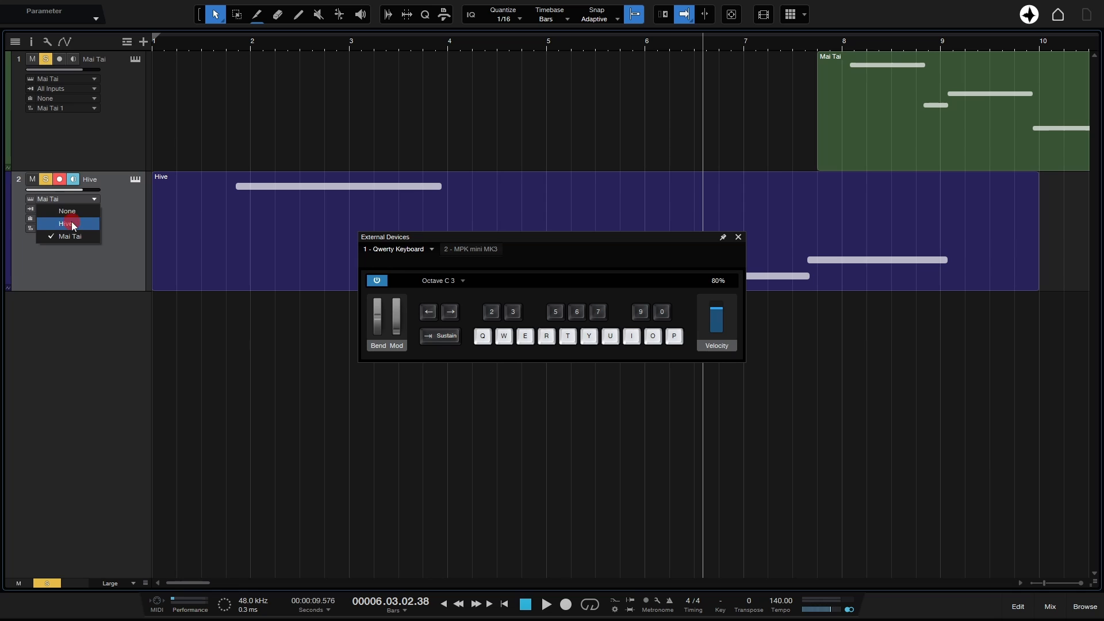
click(72, 224)
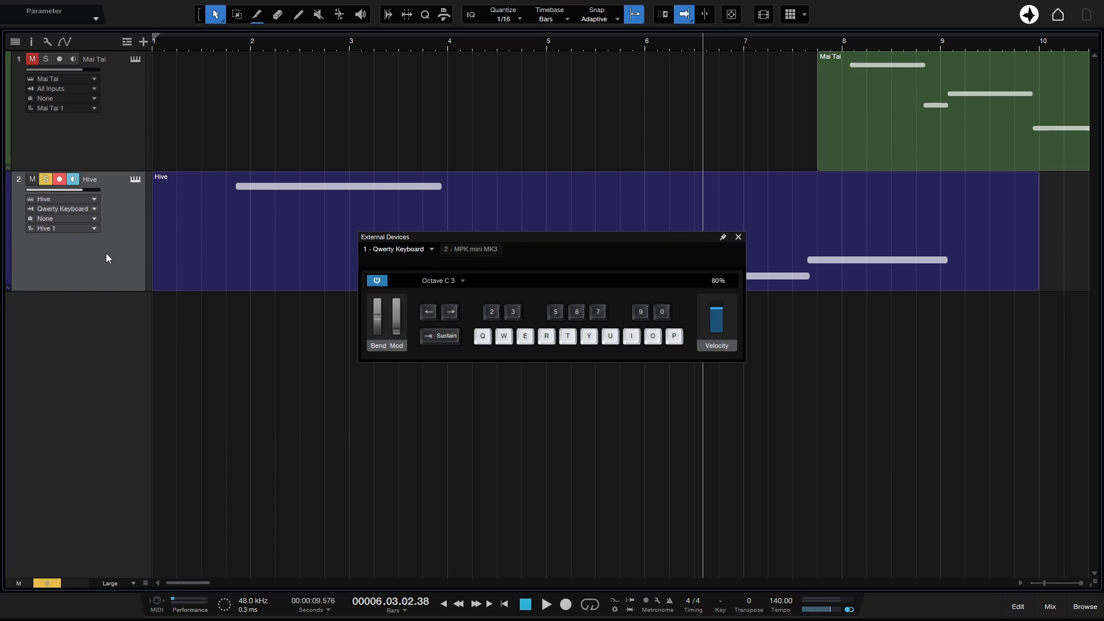
key(u)
key(e)
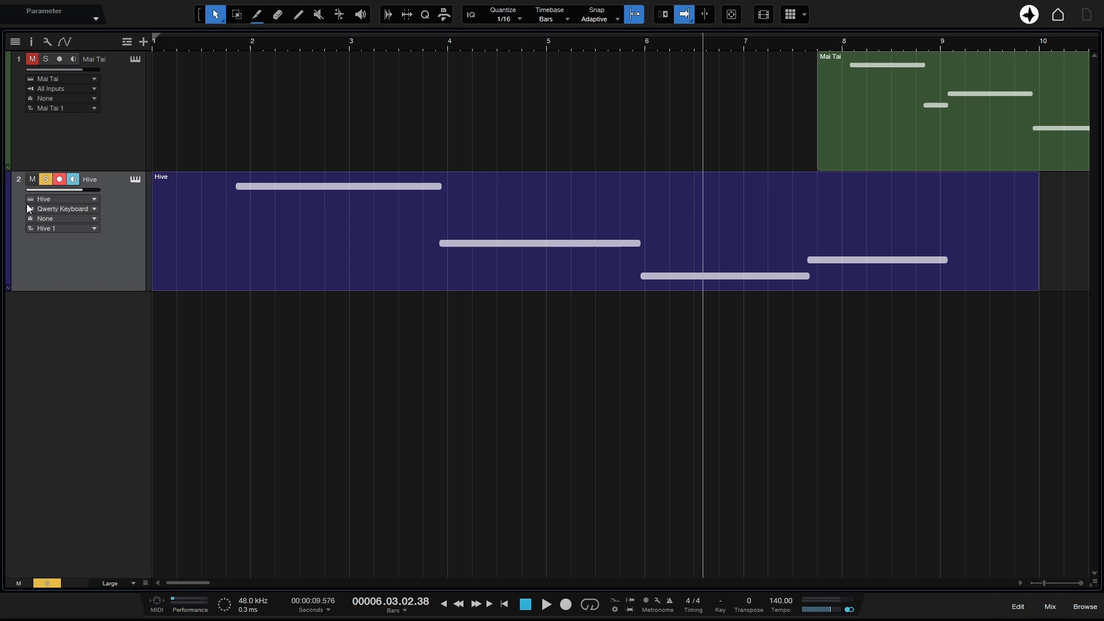
Set the Hive track's input to MPK mini MK3 and try playing notes from the Qwerty Keyboard.
click(82, 208)
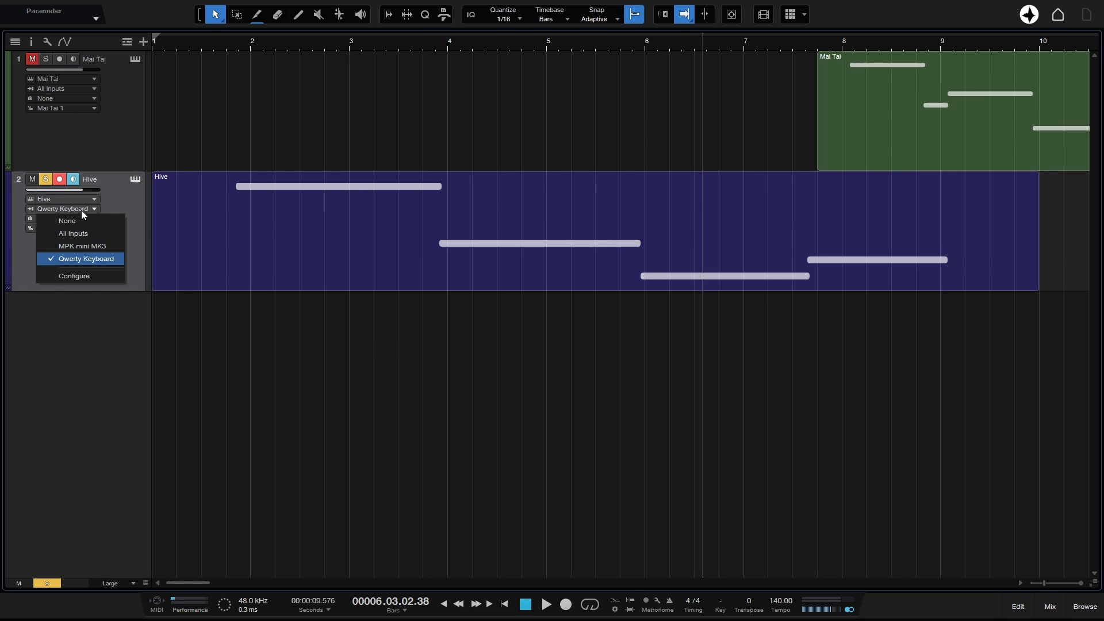
click(81, 246)
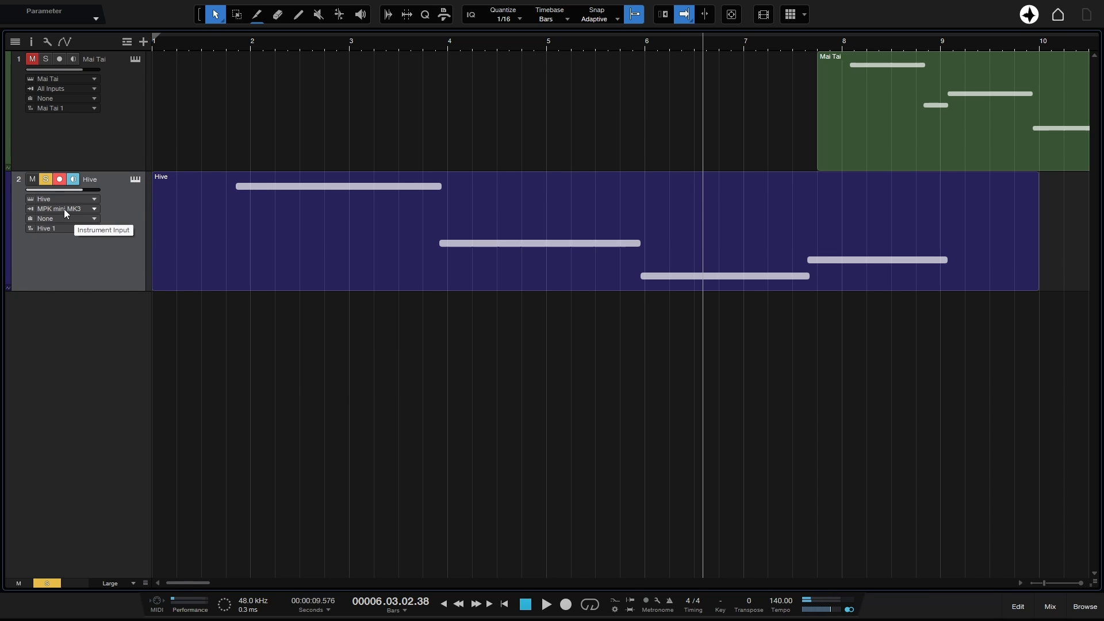
key(shift+q)
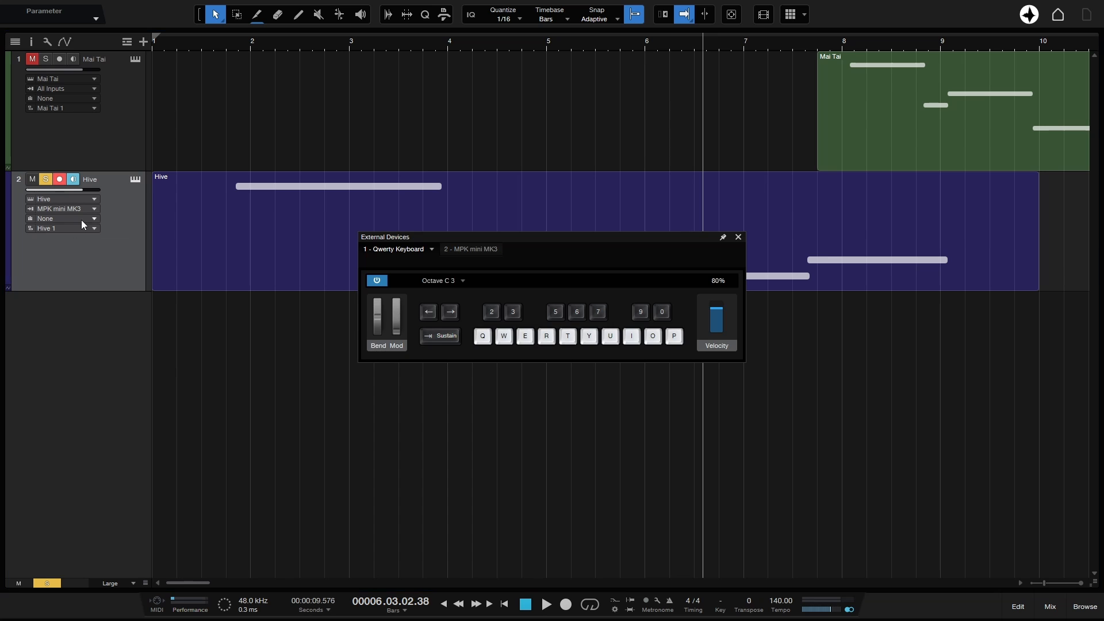
key(y)
key(w)
key(r)
key(t)
key(q)
key(e)
key(r)
key(Caps_Lock)
Set the Hive track's input to All Inputs, then play test notes from the Qwerty Keyboard and close it.
click(78, 209)
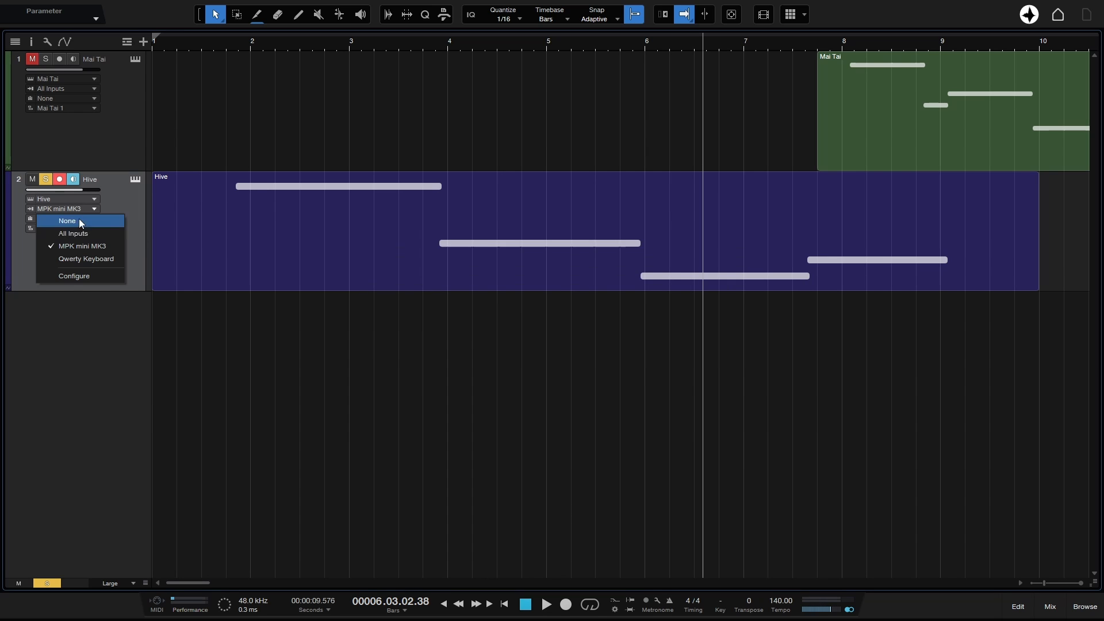
click(81, 237)
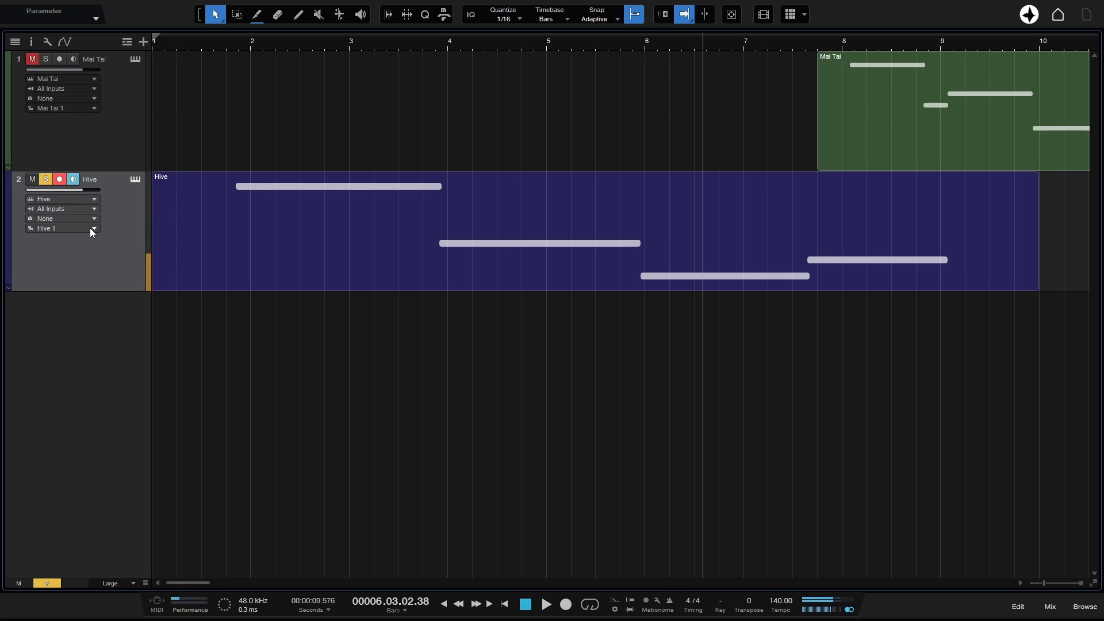
key(Caps_Lock)
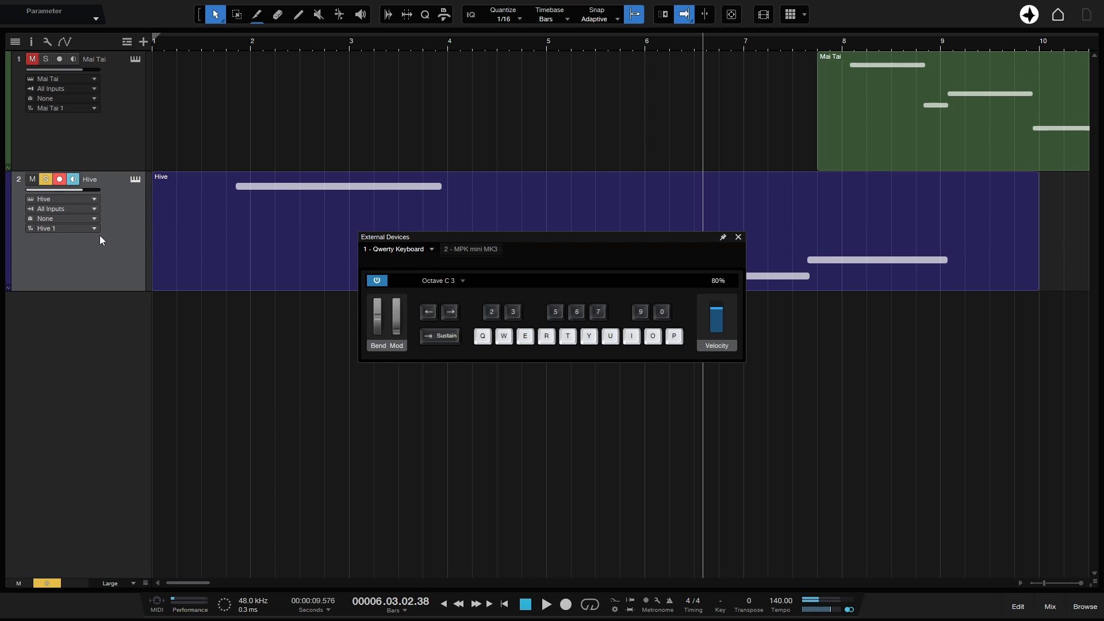
key(y)
key(e)
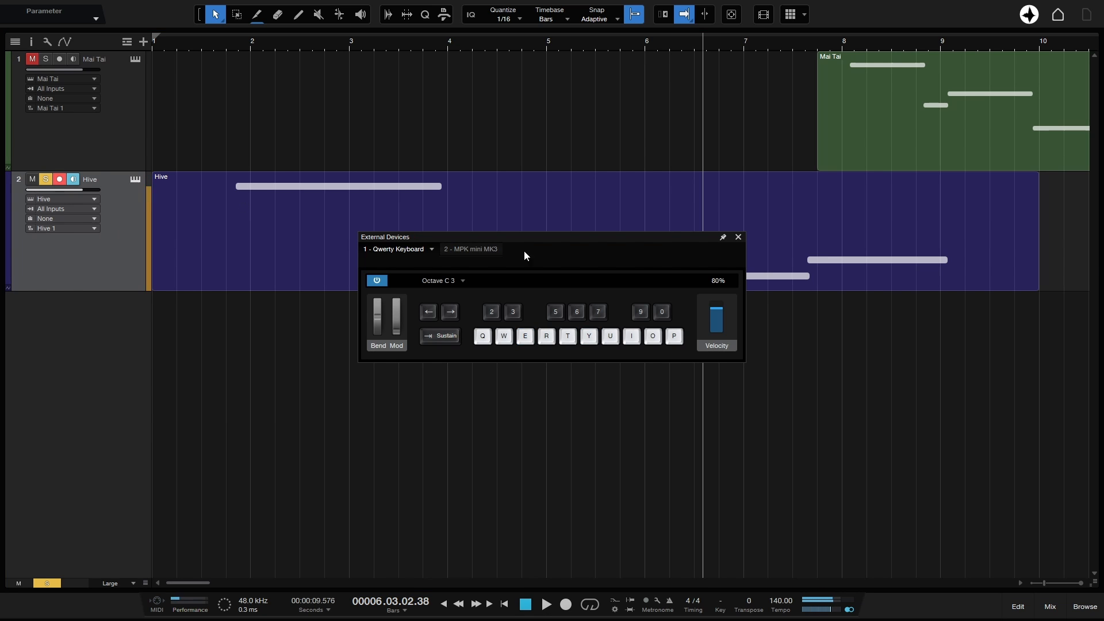
key(Caps_Lock)
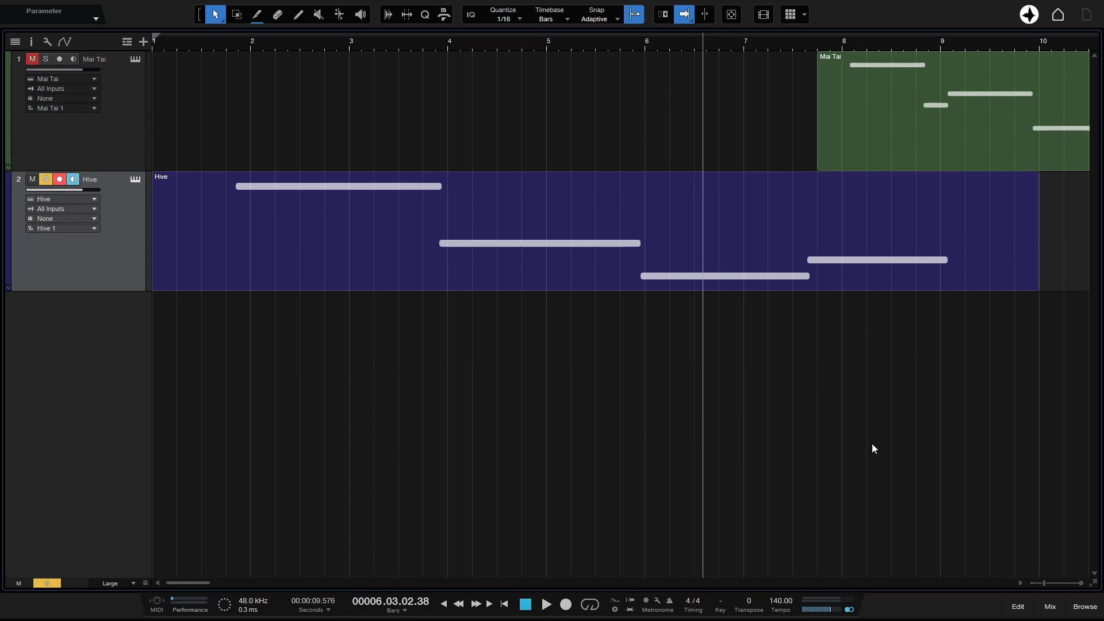
Add UVI's Falcon as a new instrument track below Hive and move its window clear of the track controls.
click(1086, 606)
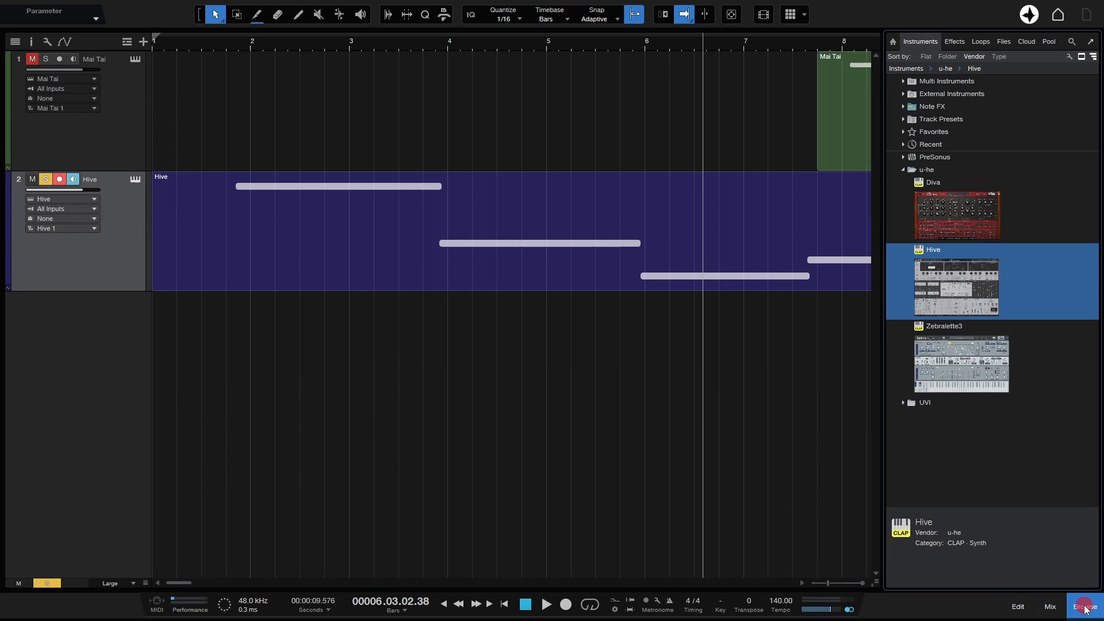
click(903, 171)
click(903, 183)
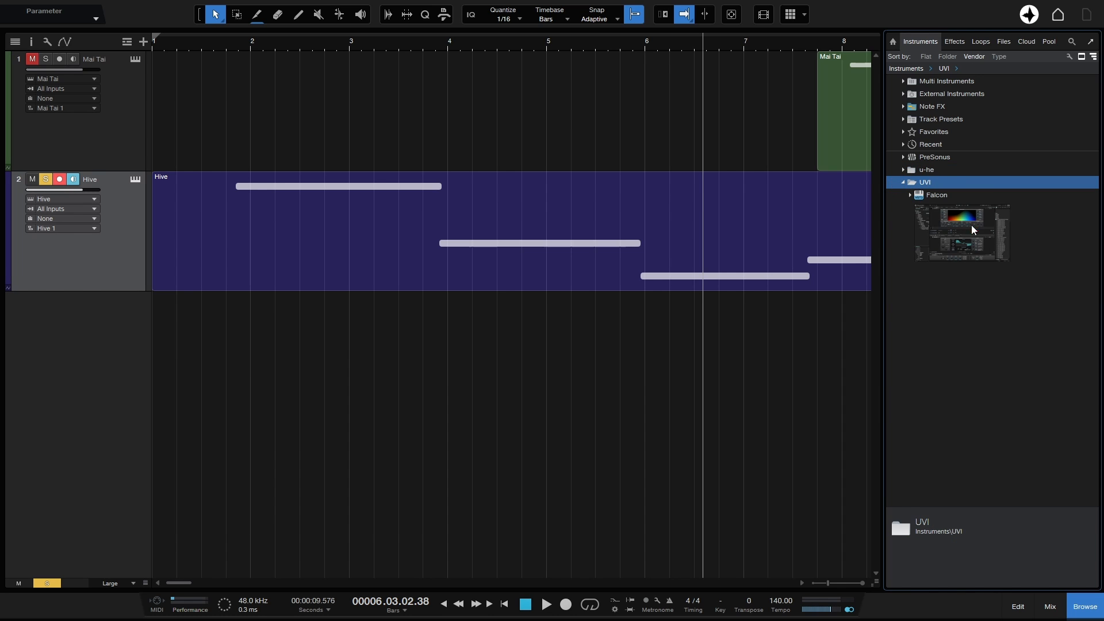
drag(971, 230, 389, 425)
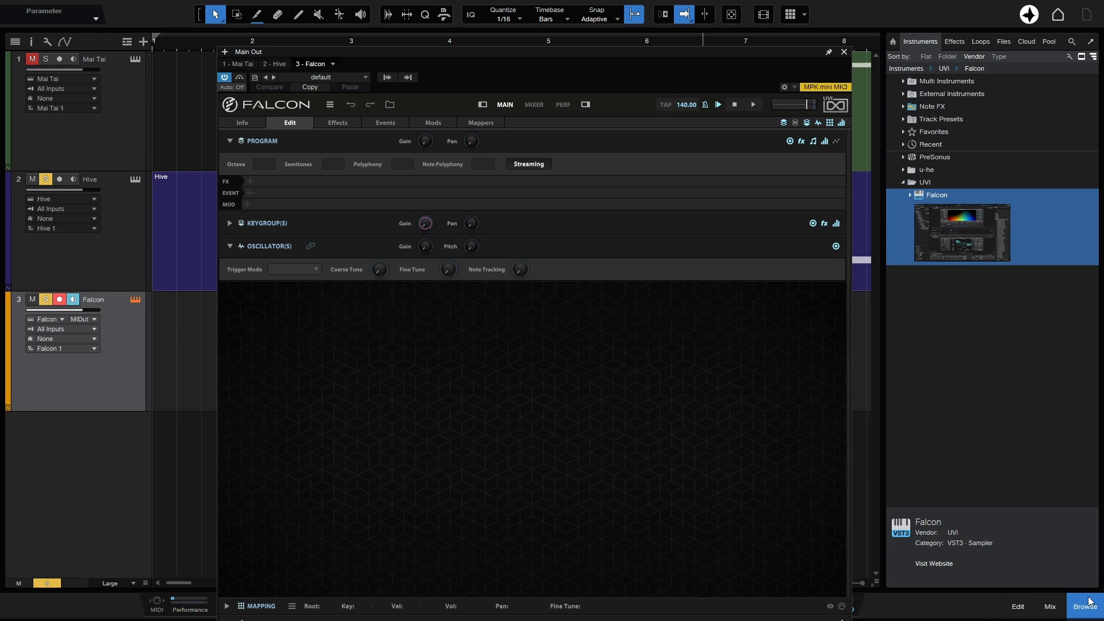
click(1086, 605)
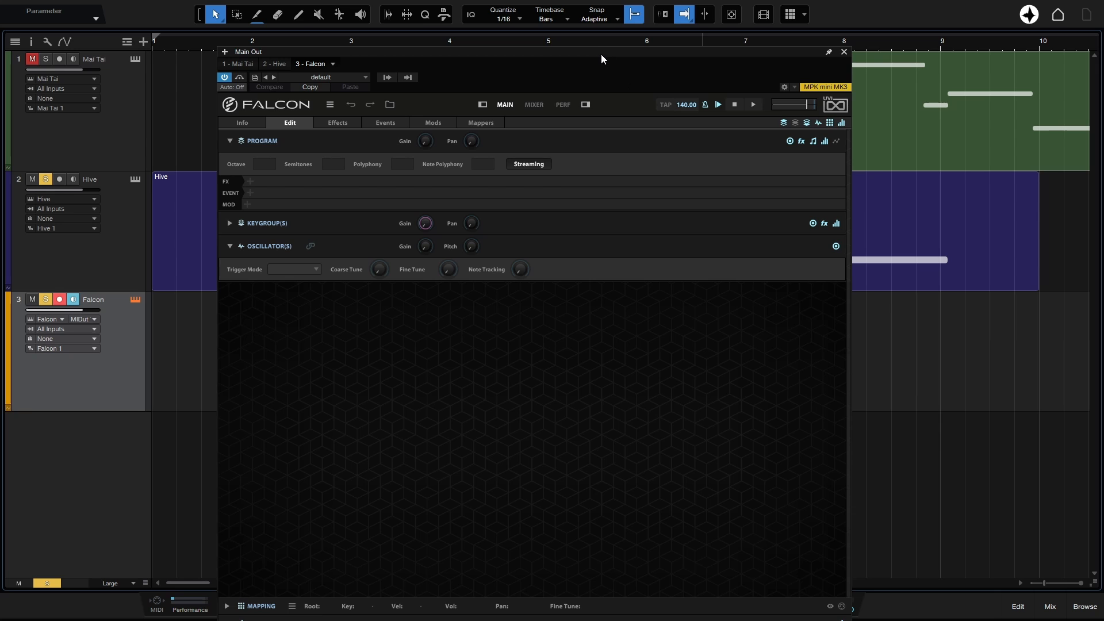
drag(602, 54, 739, 26)
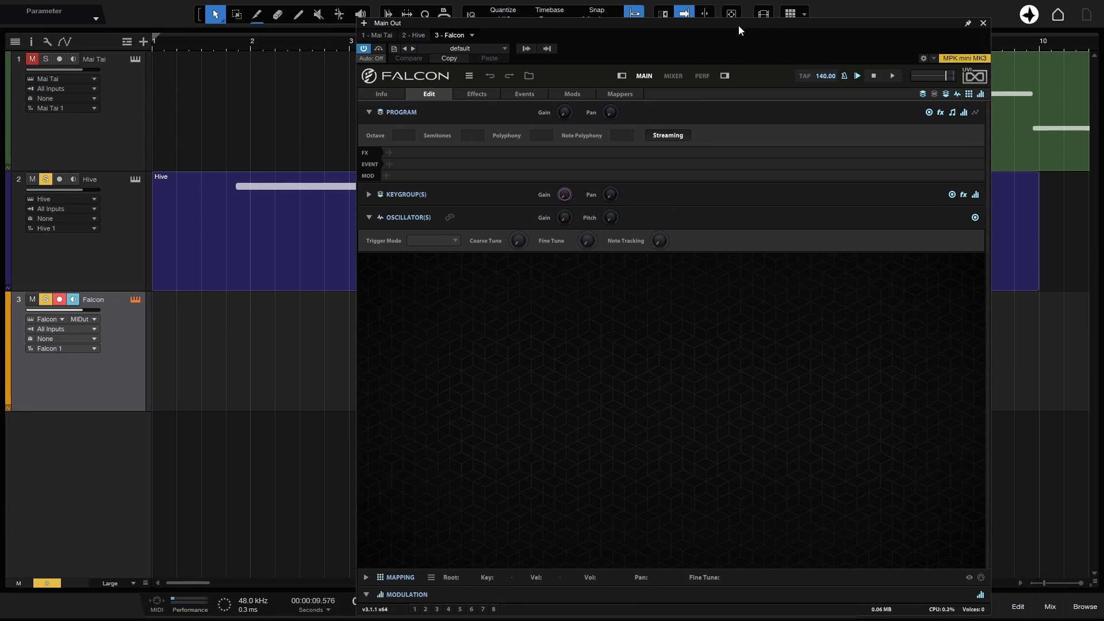
Load the MD Romantic piano preset into Falcon, show its Info page, and unsolo the Hive track.
click(530, 76)
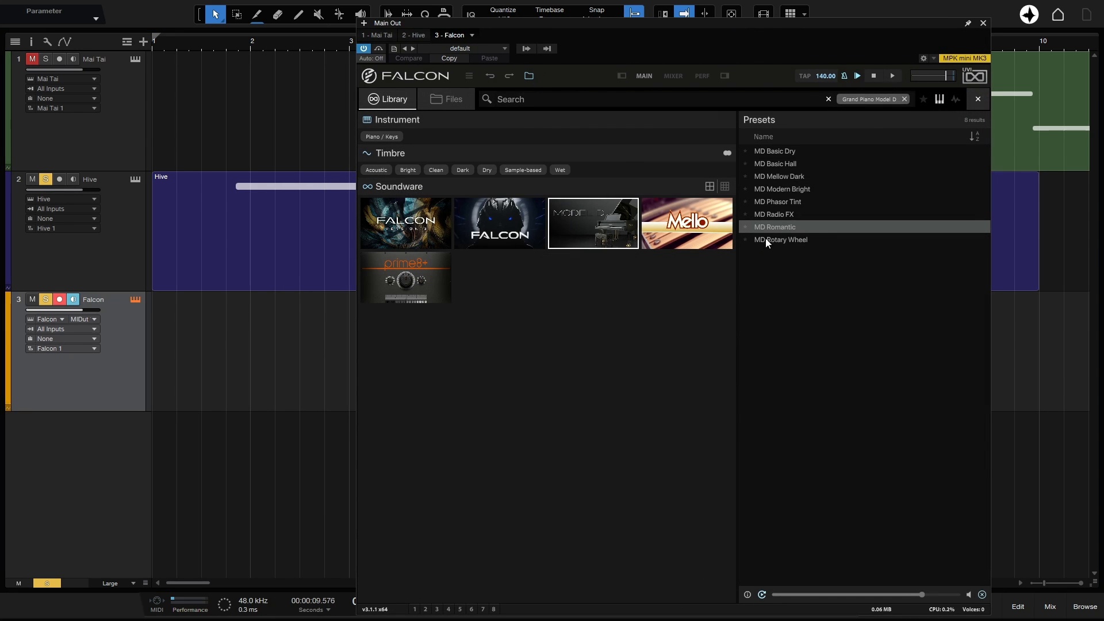
double_click(781, 227)
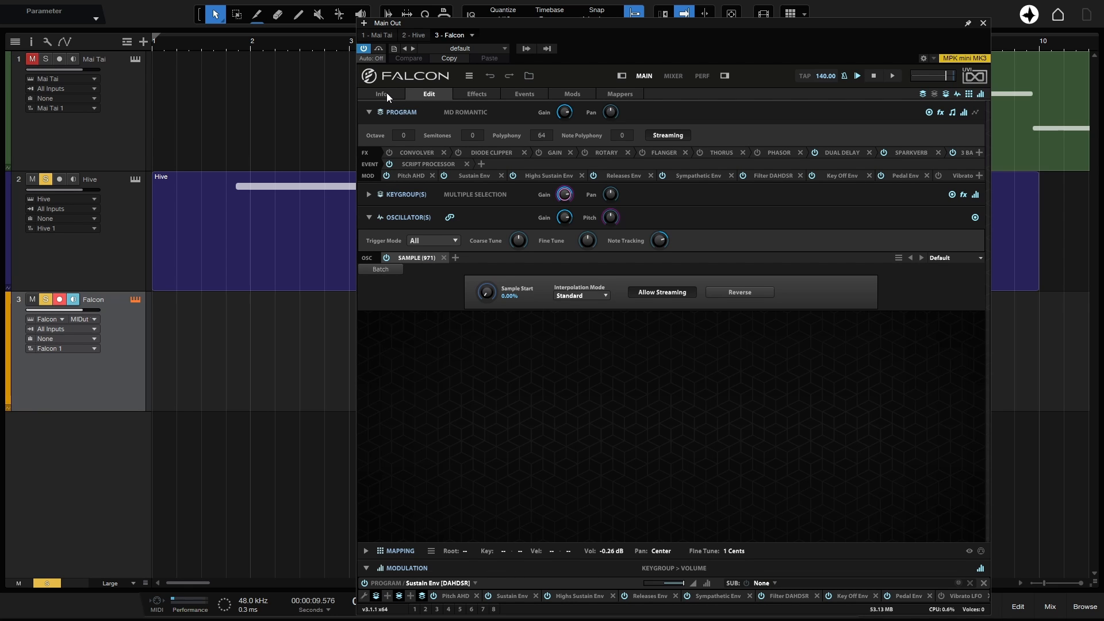
click(385, 97)
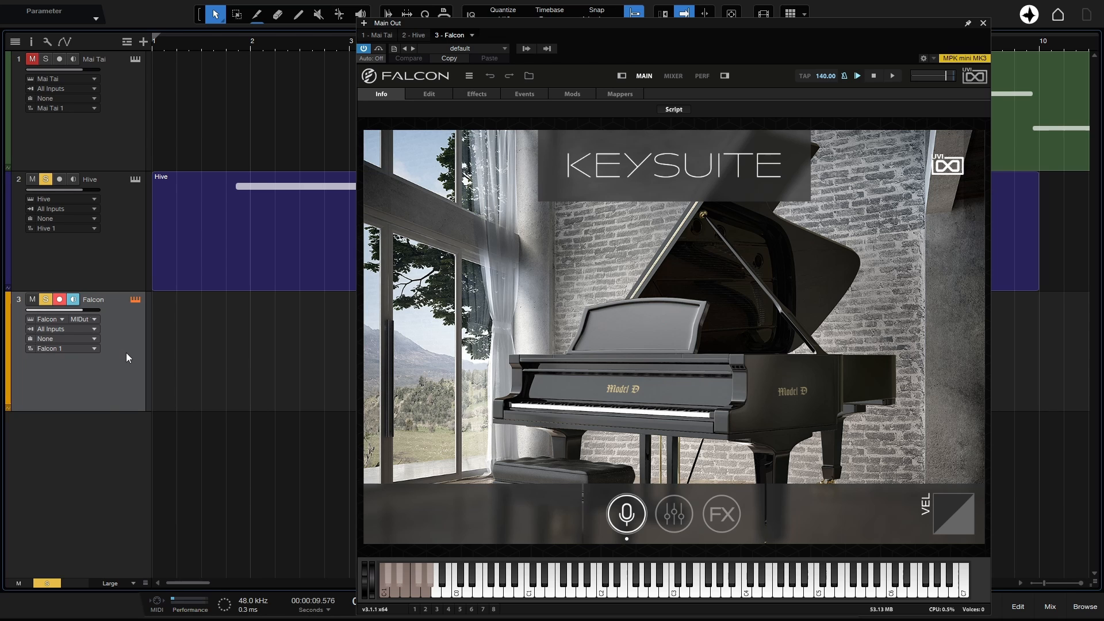
click(45, 179)
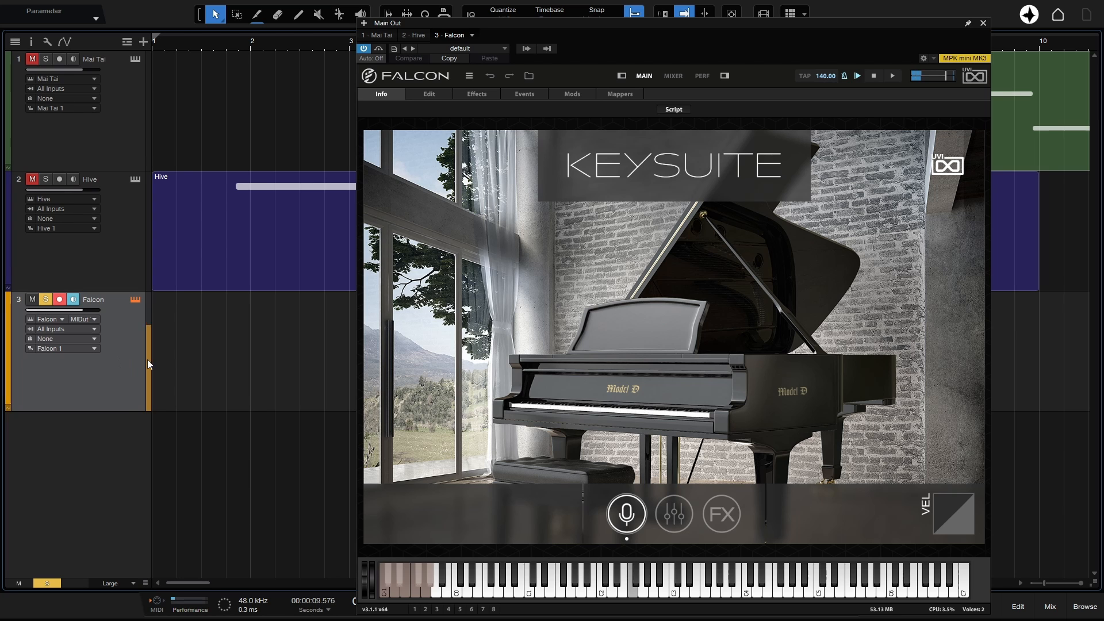
Add a second part in Falcon and load the 6 Cellos and Viola preset from the Mello library.
click(621, 76)
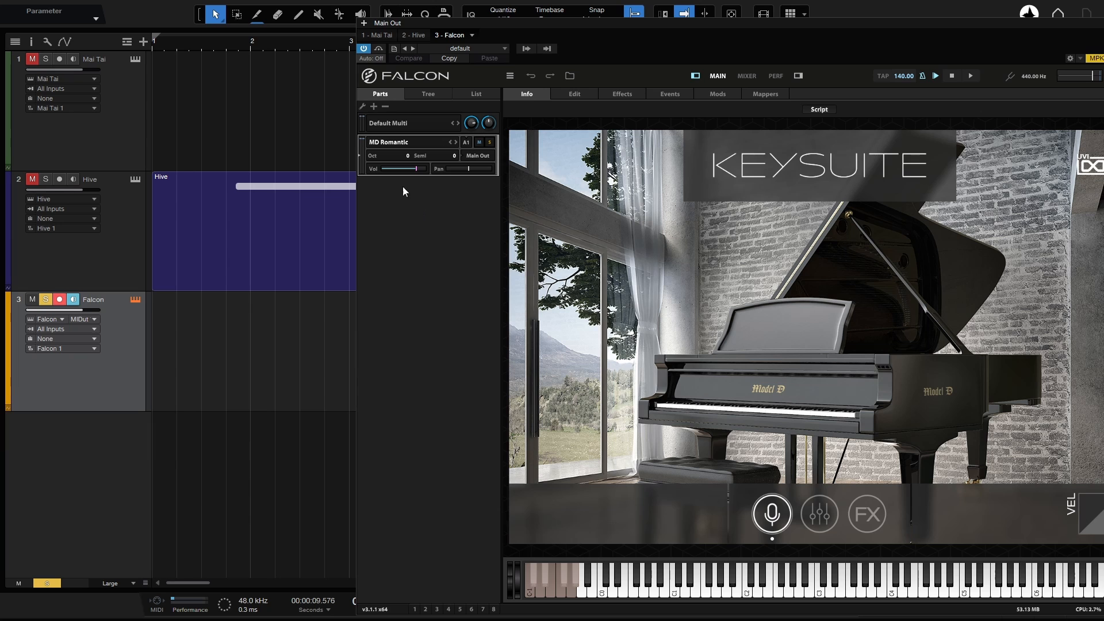
click(374, 107)
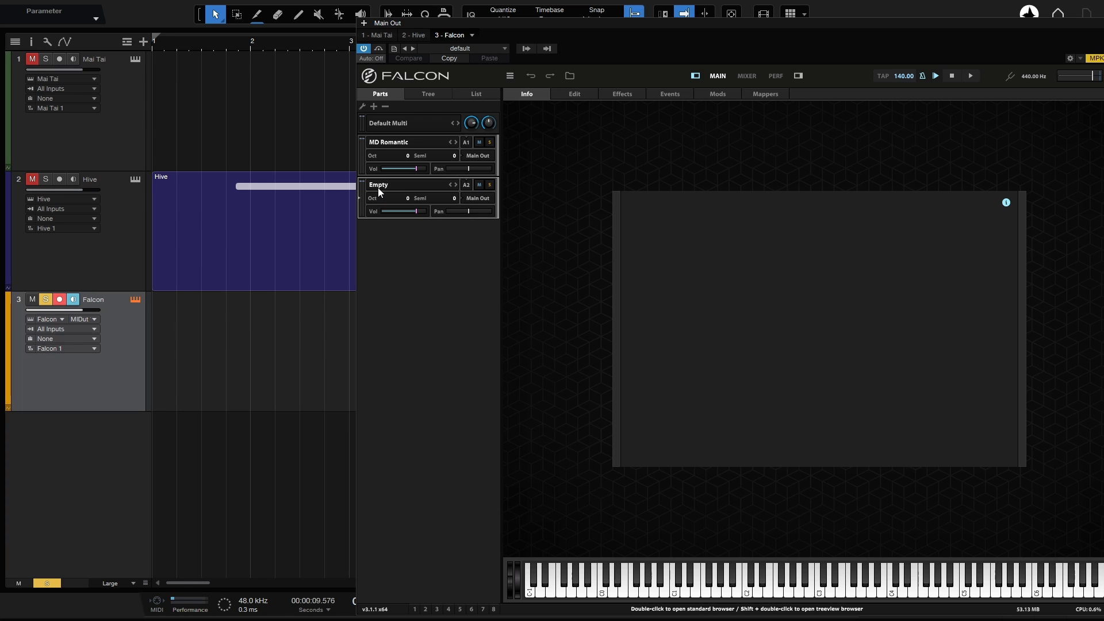
click(571, 75)
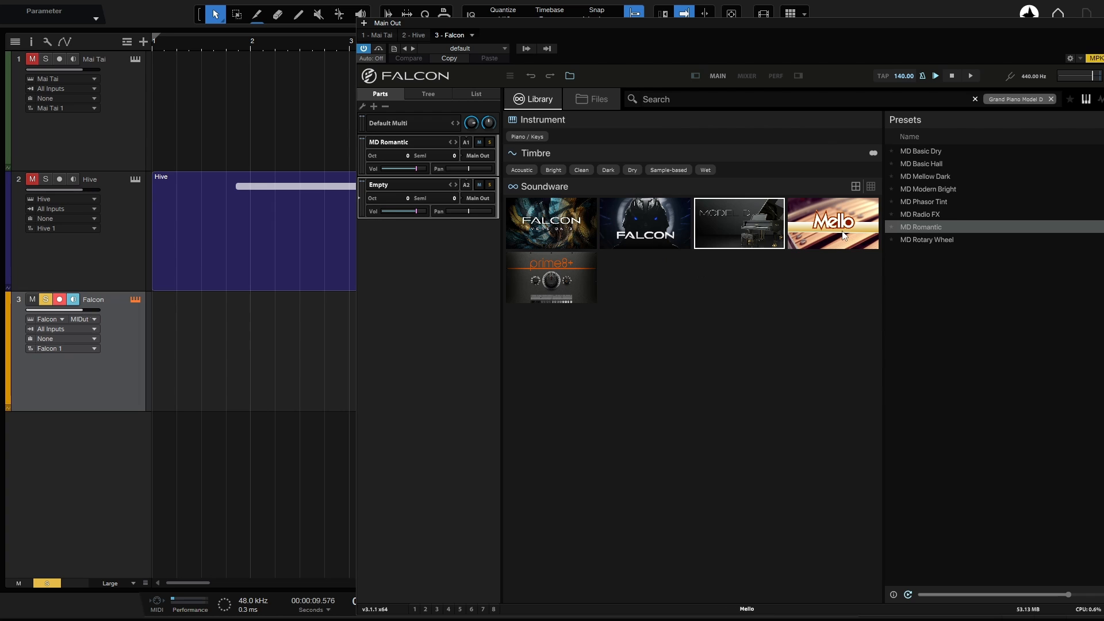
click(844, 235)
click(930, 253)
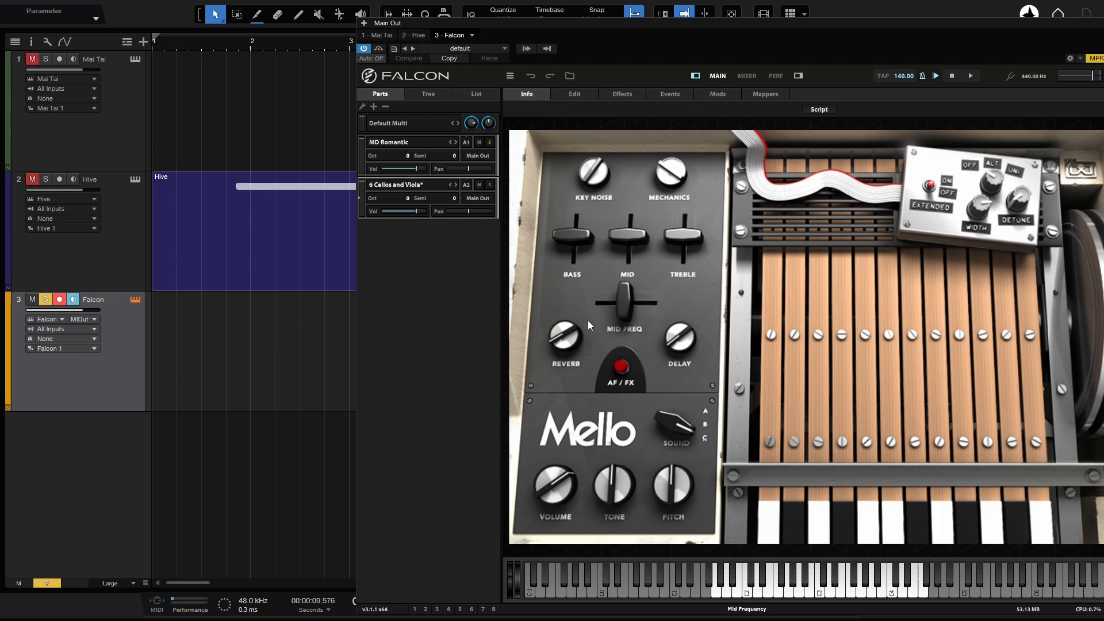
View both Falcon parts and set the 6 Cellos and Viola part's MIDI channel to 1.
drag(708, 27, 660, 22)
click(367, 139)
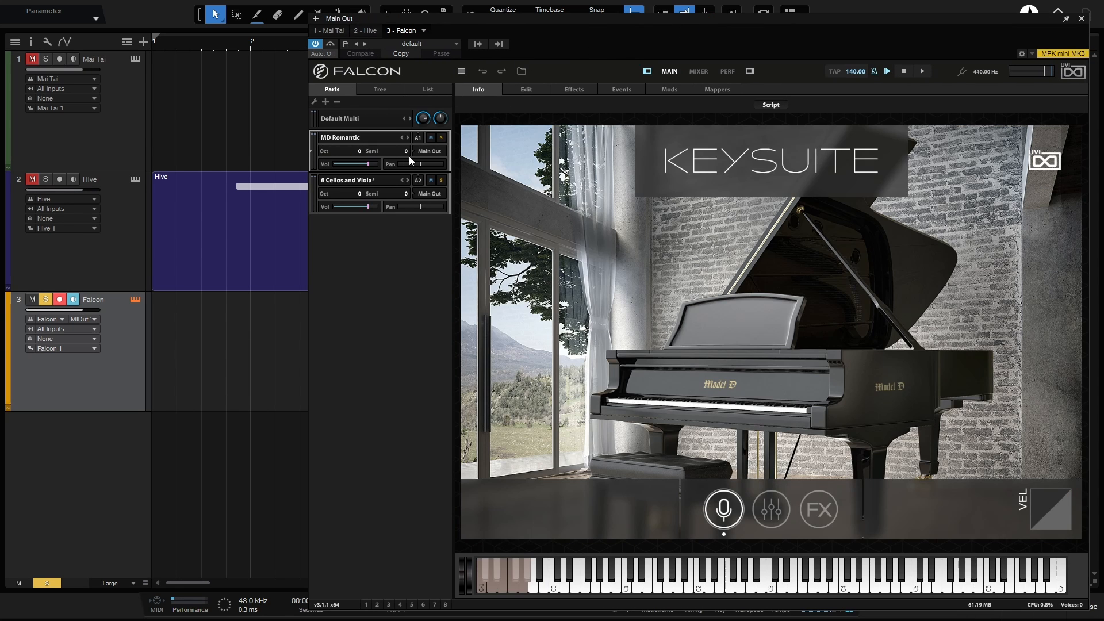
click(315, 199)
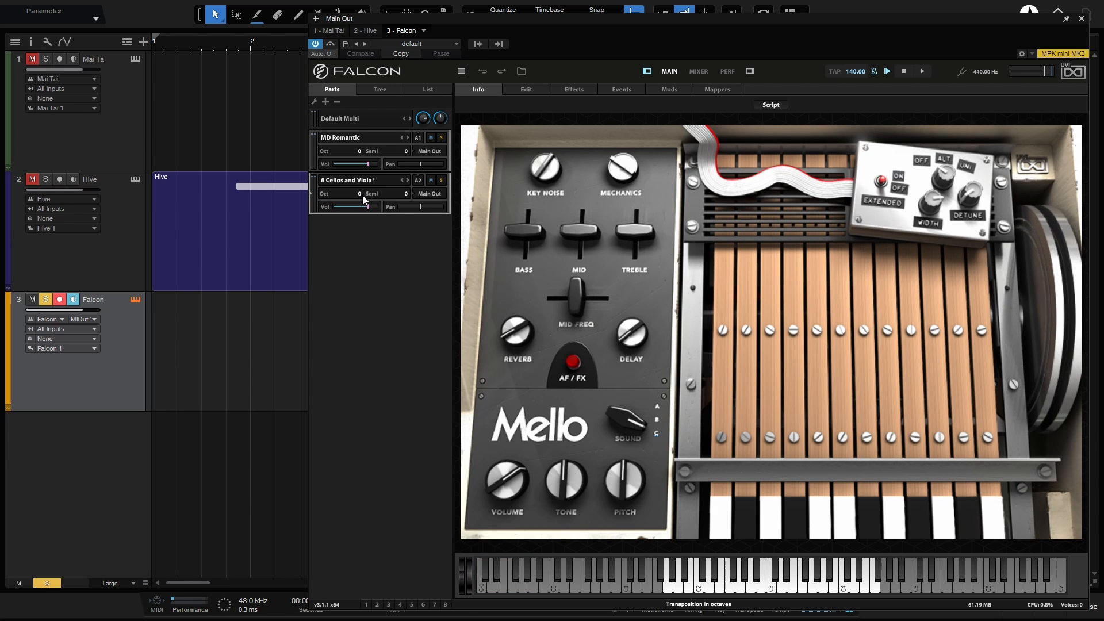
mouse_move(374, 208)
click(419, 180)
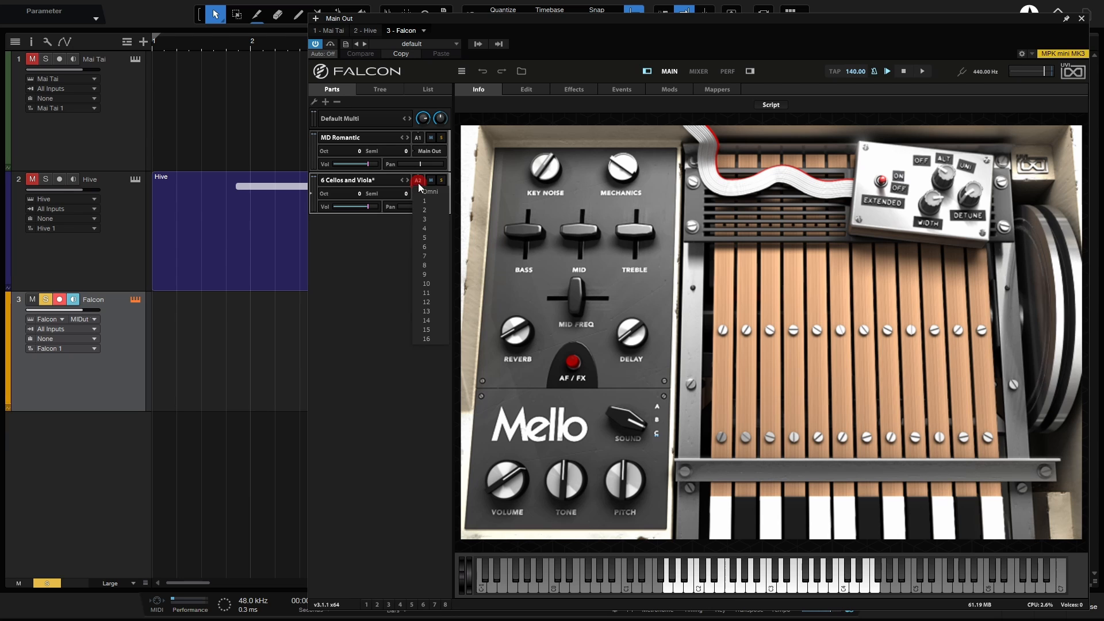
click(424, 201)
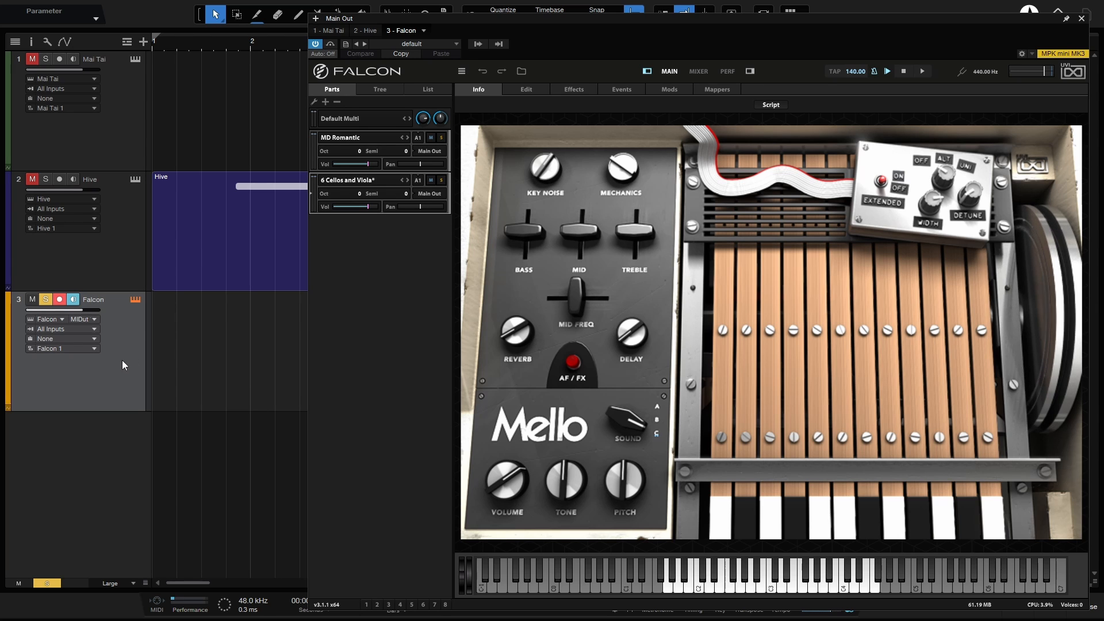
Close the Falcon window and expand Falcon's mixer channel to show its Main Out channel.
click(1083, 19)
click(1050, 607)
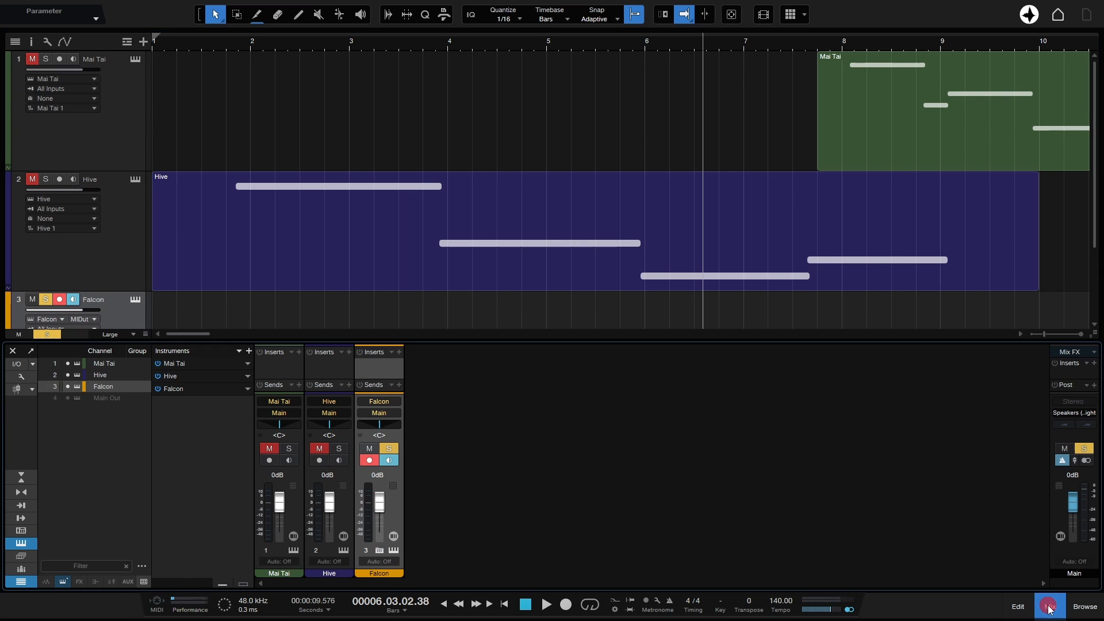
click(379, 551)
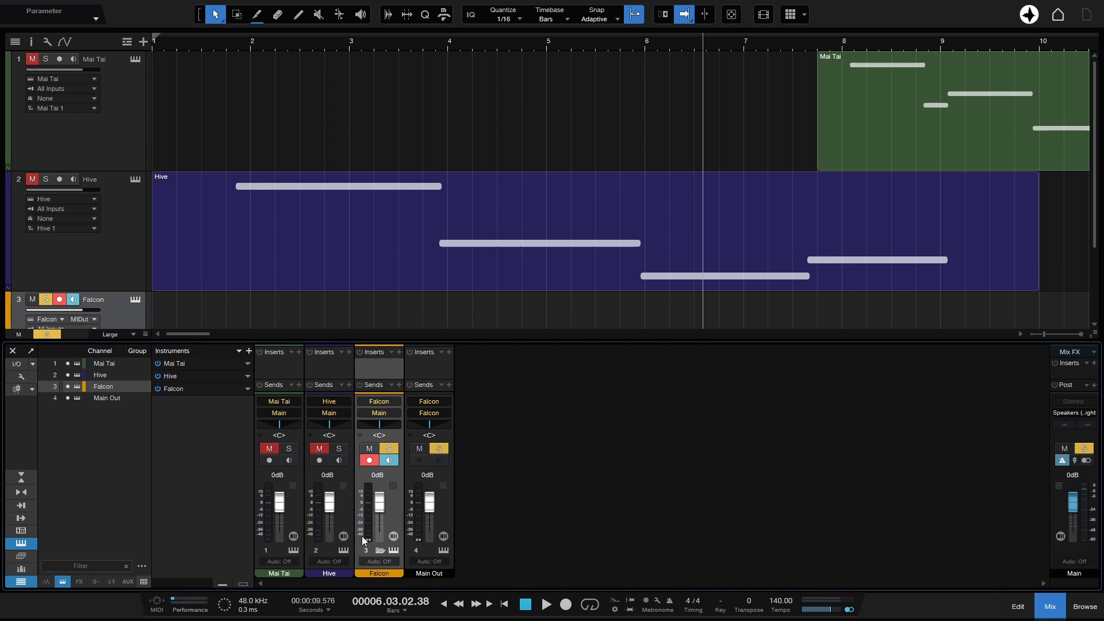
Open the Falcon instrument window and activate its Out 2 output in the mixer.
click(395, 550)
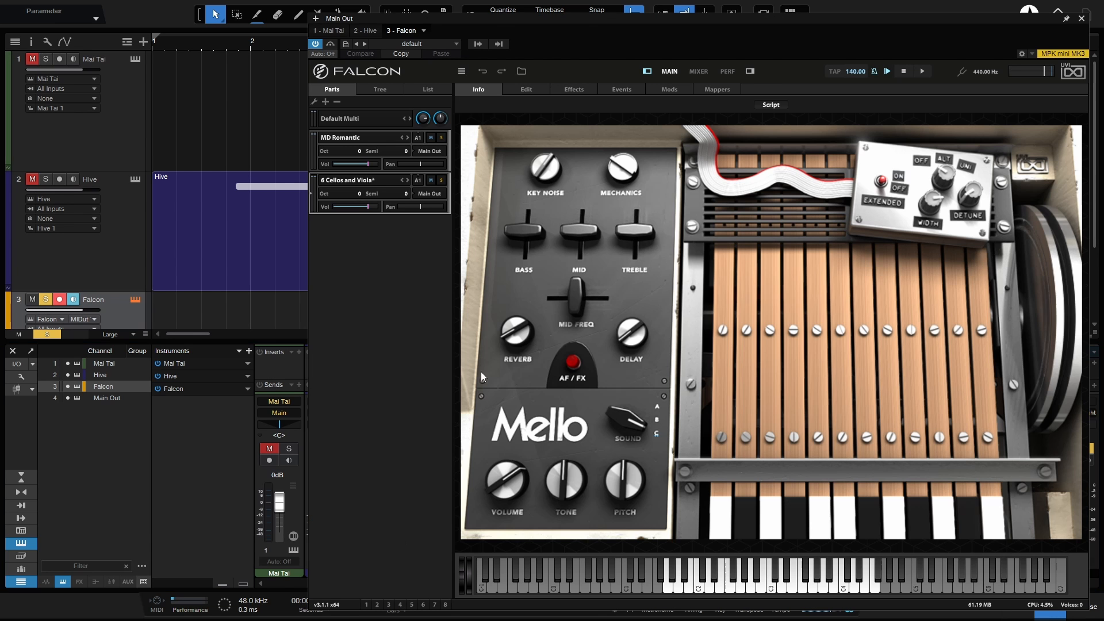
click(478, 45)
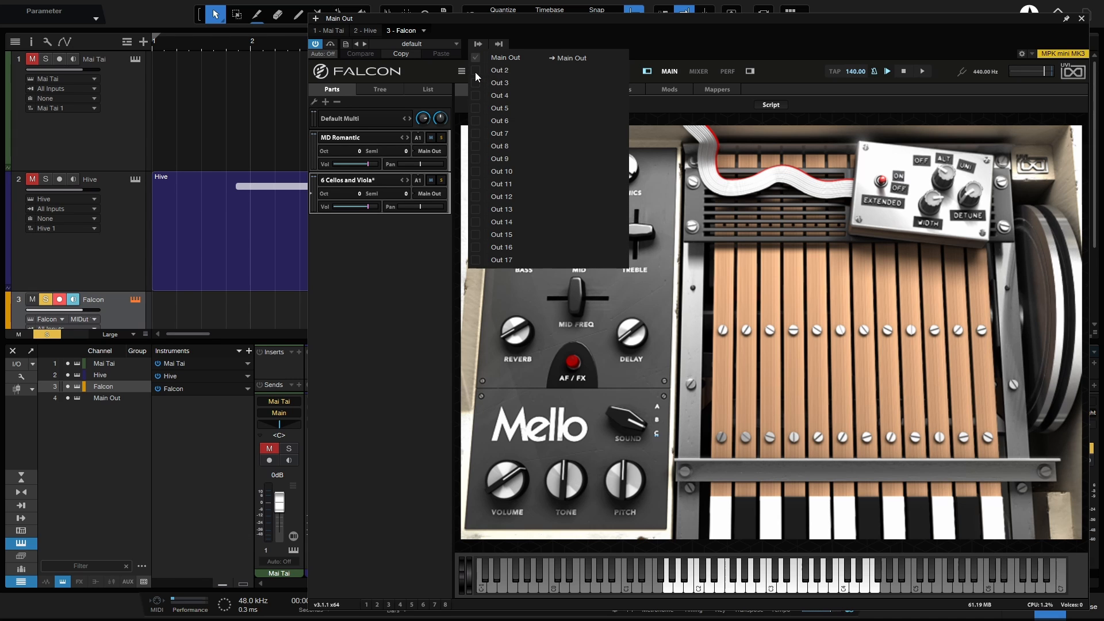
click(475, 71)
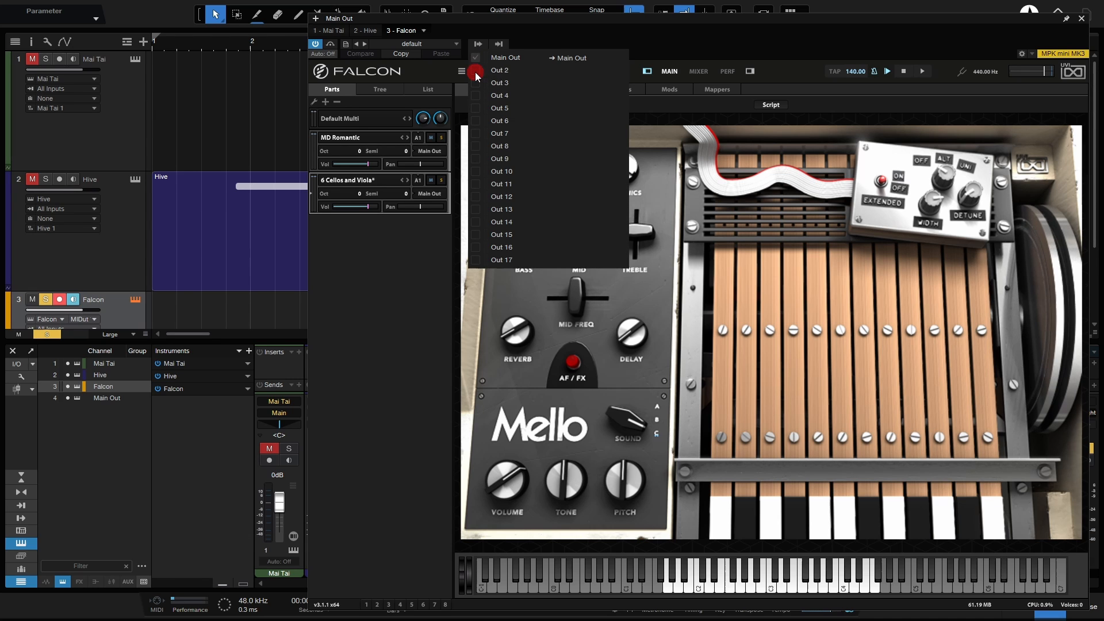
click(665, 46)
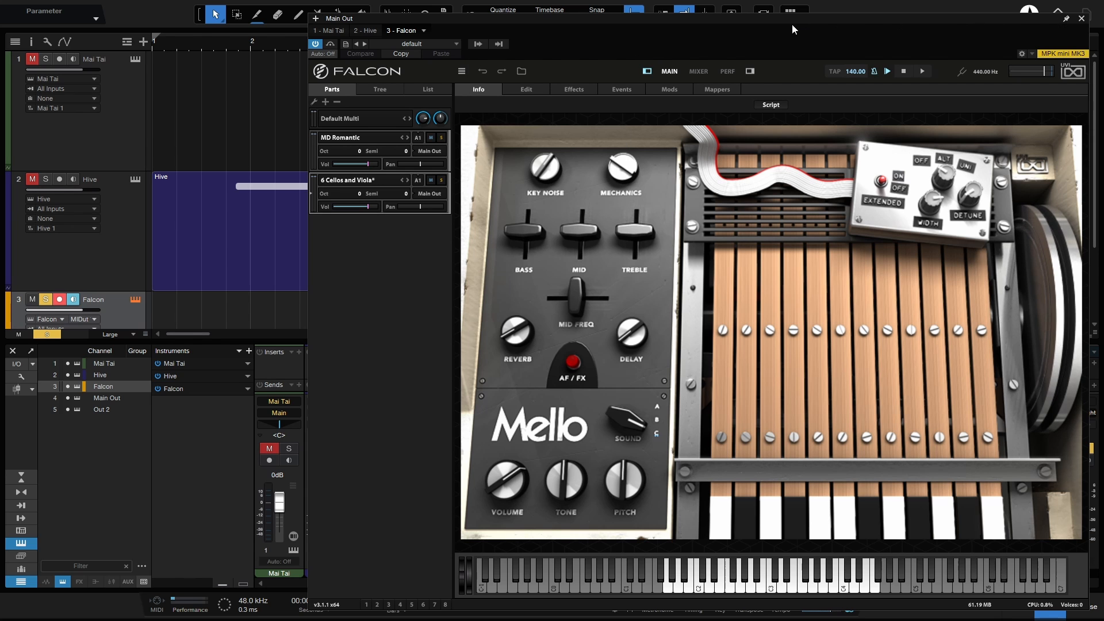
Move the Falcon window aside to uncover the mixer and route the 6 Cellos and Viola part to Out 2.
drag(792, 23, 1011, 9)
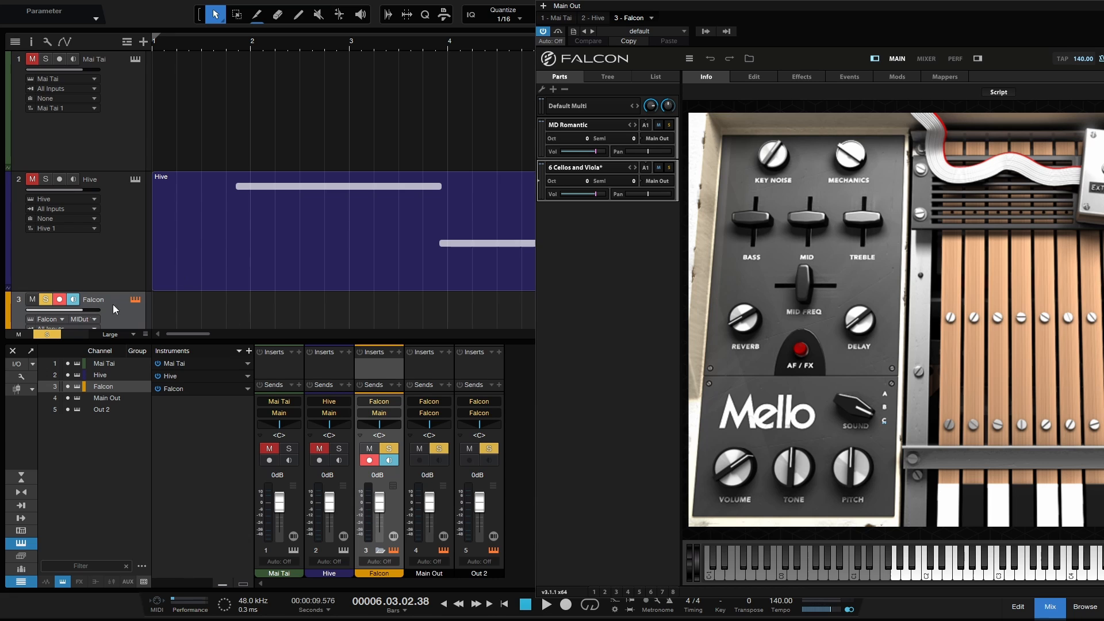
scroll(266, 264, down, 3)
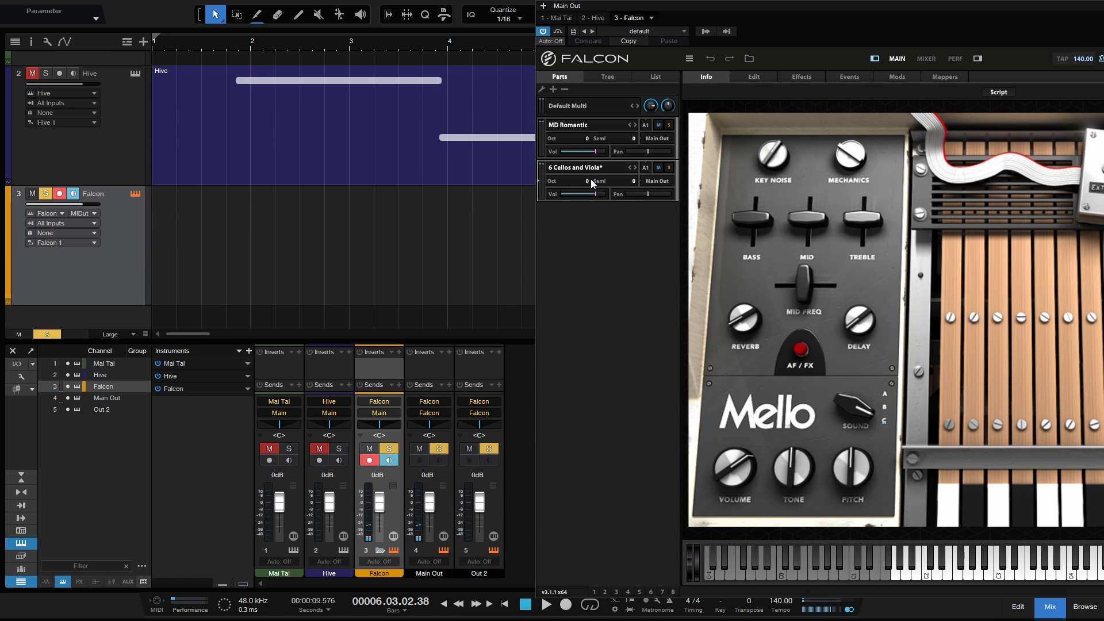
click(660, 183)
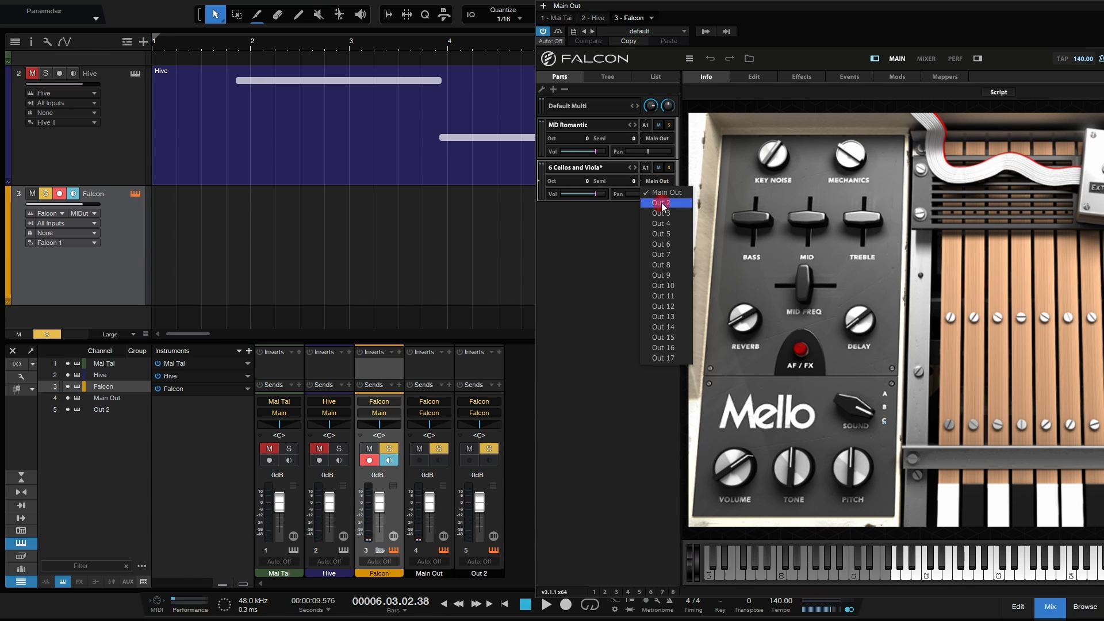
click(663, 203)
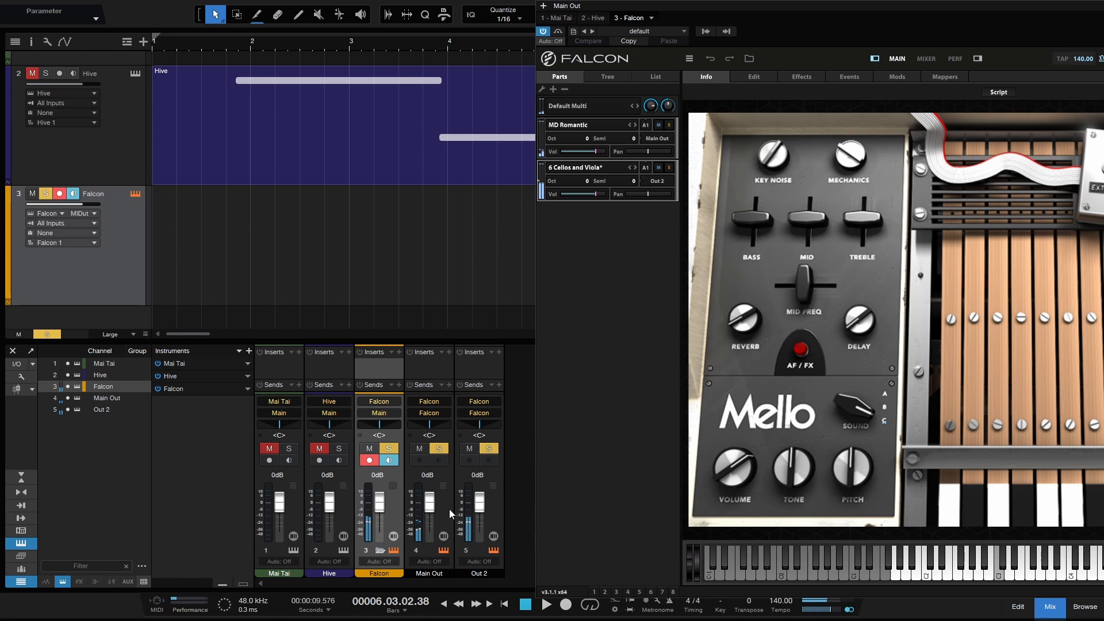
Try the two Falcon output faders separately, ending with Main Out at -1.7 dB and Out 2 at -oo.
drag(430, 505, 437, 546)
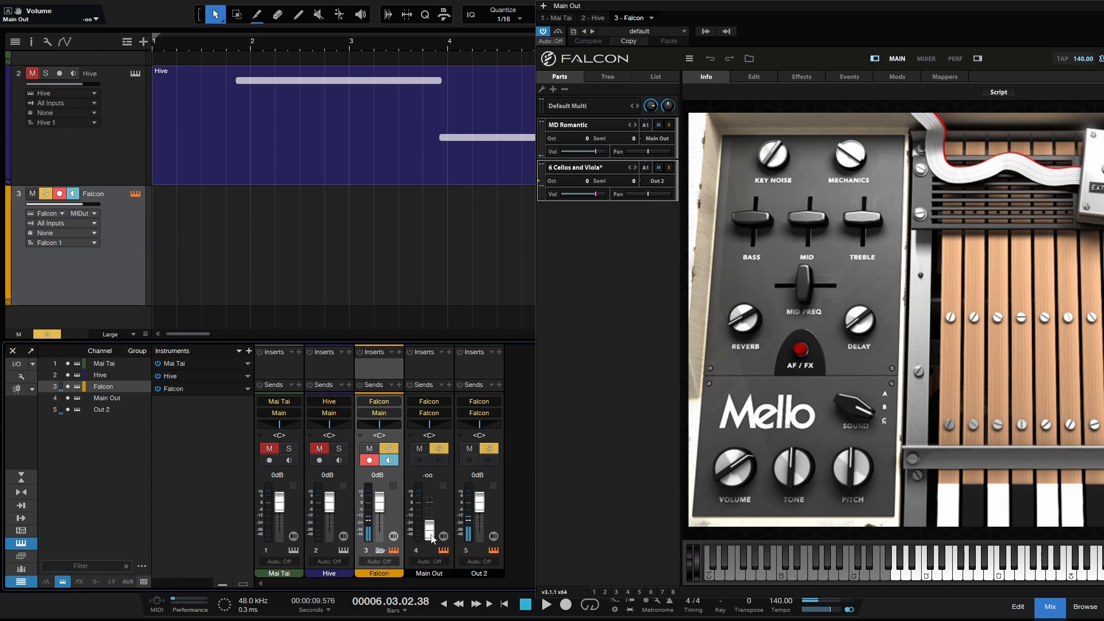
drag(432, 538, 479, 557)
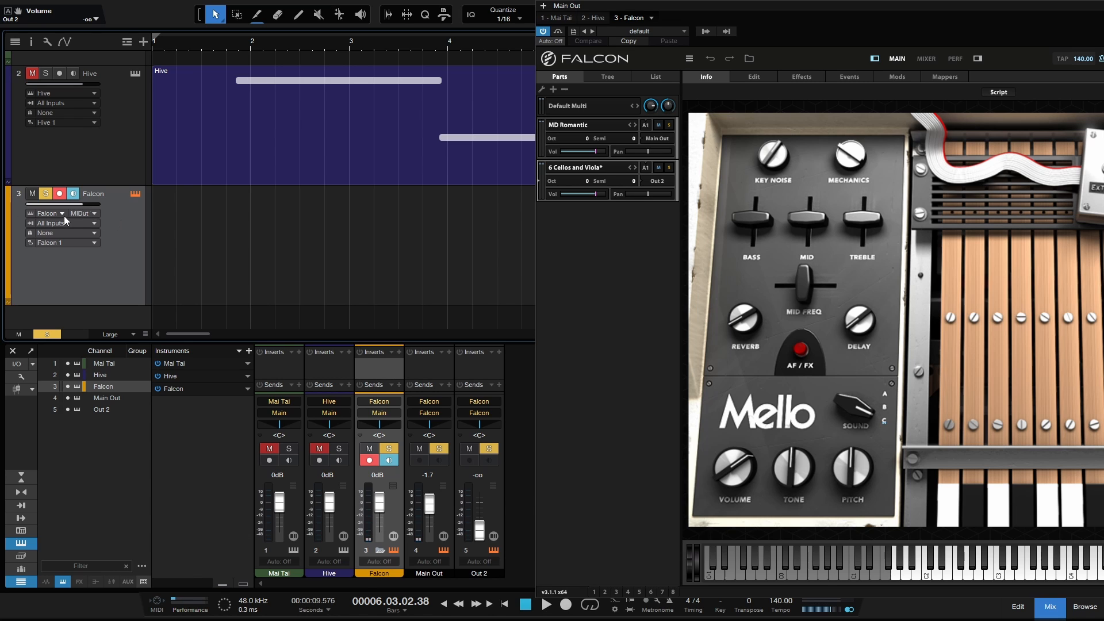
View the Falcon track's list of MIDI input channels, then reposition and close the Falcon window.
click(93, 215)
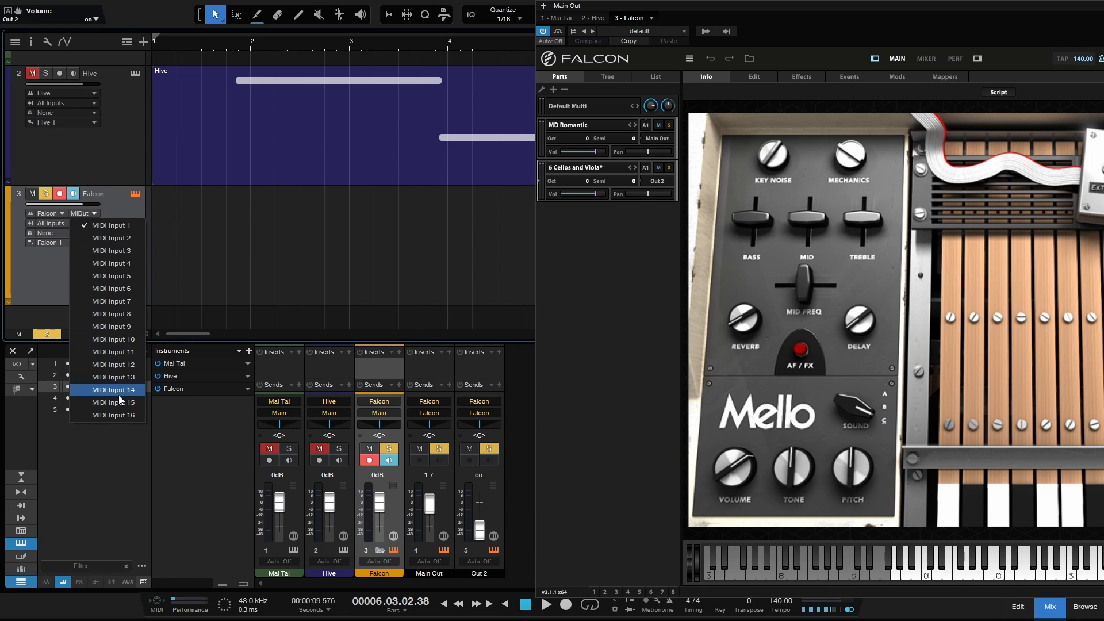
click(121, 207)
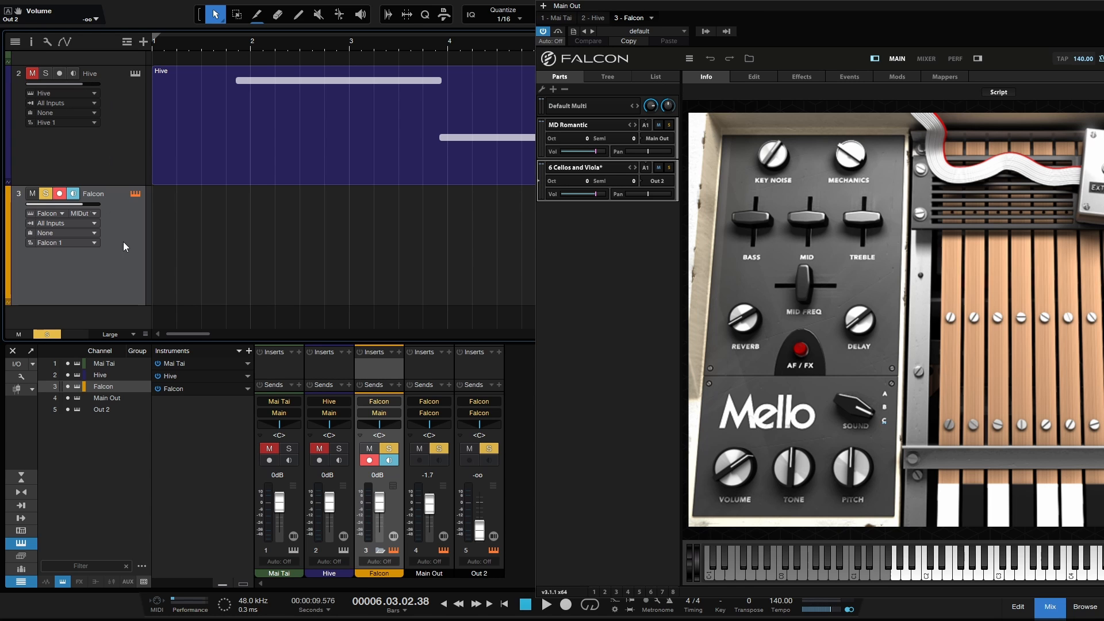
drag(894, 17, 504, 31)
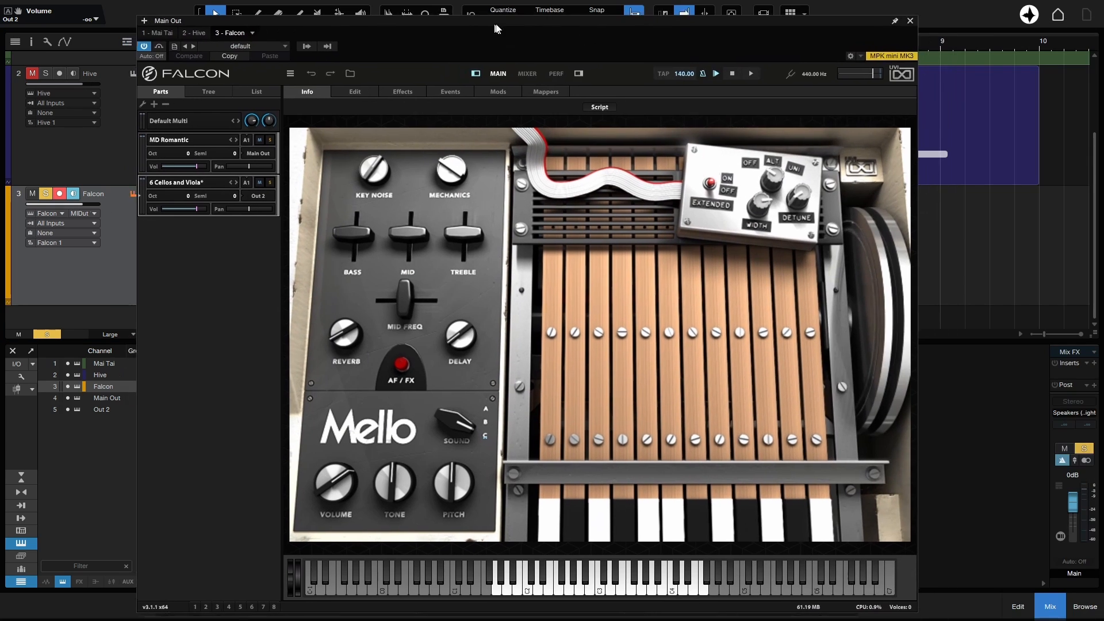
click(919, 20)
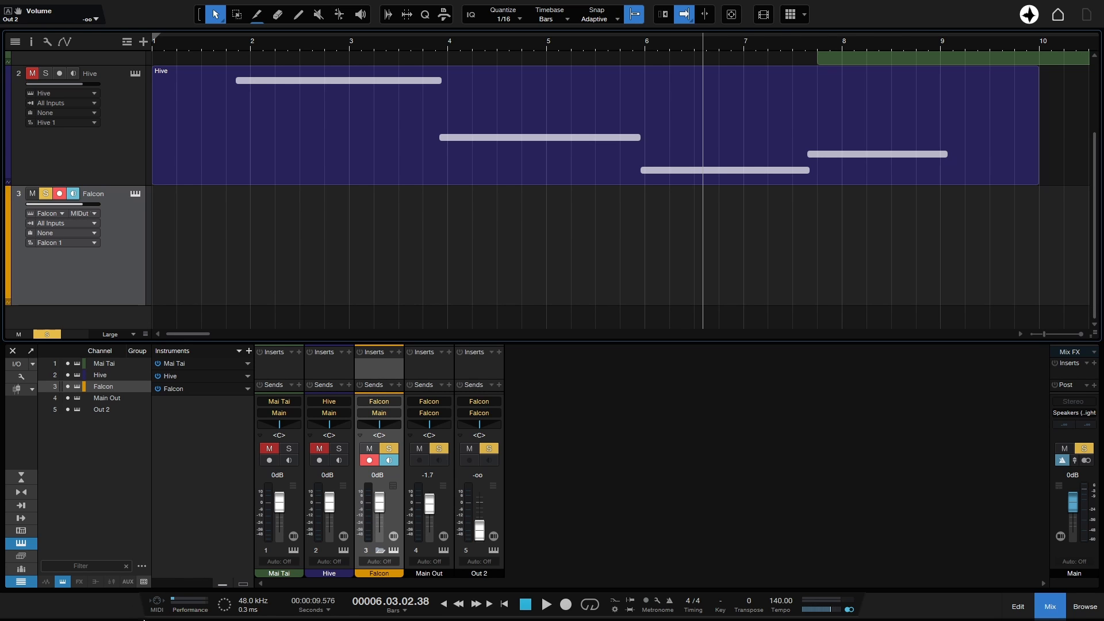
Clear the MIDI Monitor log and filter out Controllers, Pitch Bend, Program Change, Poly Pressure, System Realtime and System Exclusive messages.
click(157, 606)
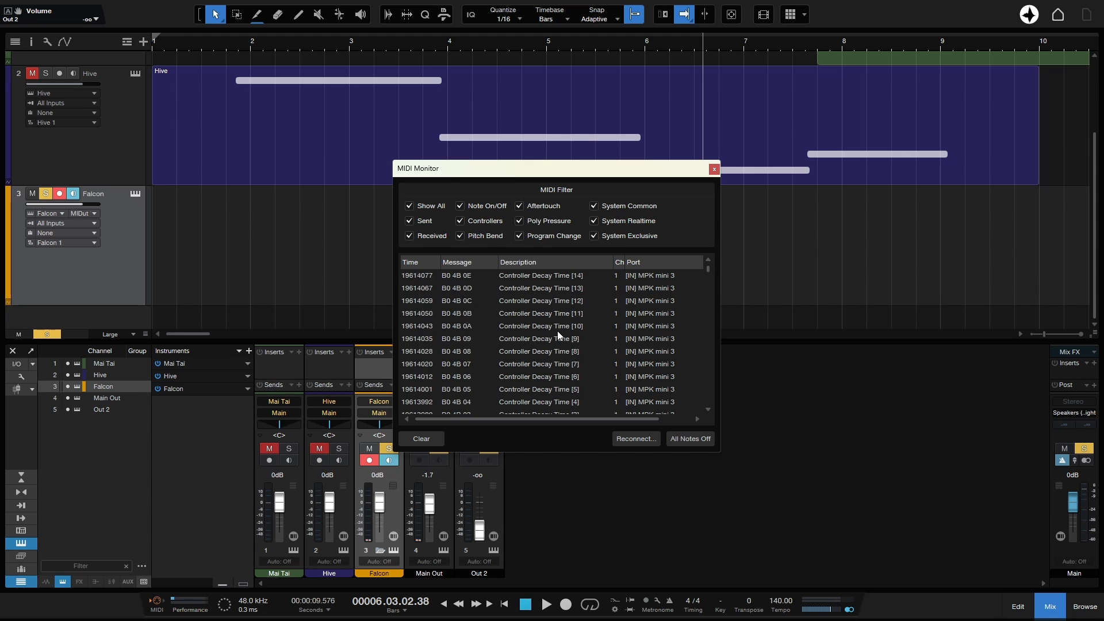
click(422, 439)
click(460, 221)
click(460, 236)
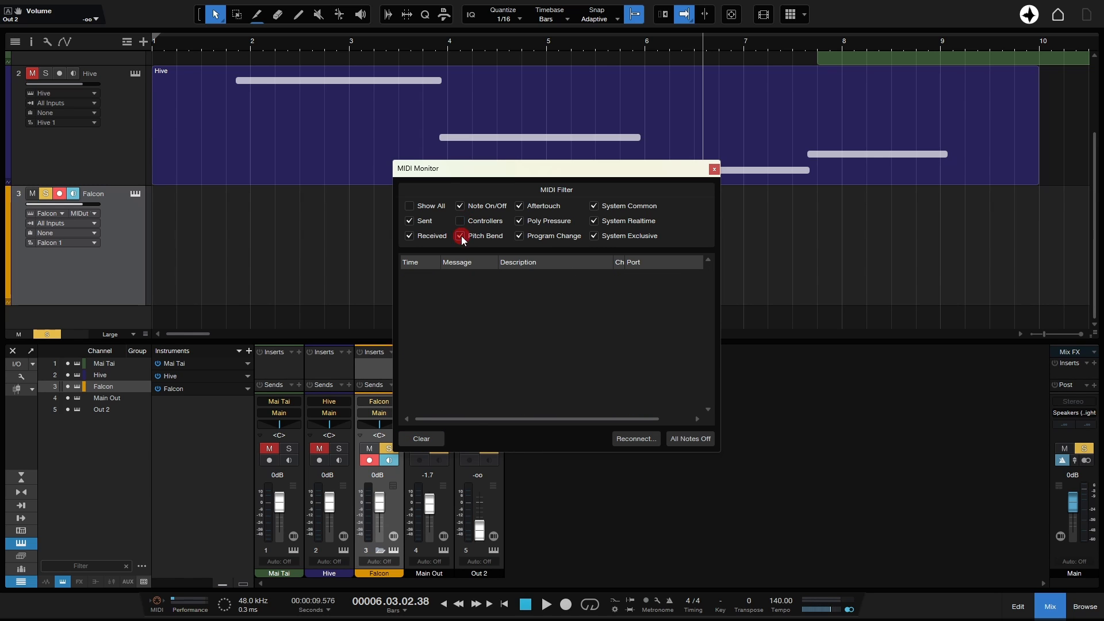
click(519, 235)
click(519, 220)
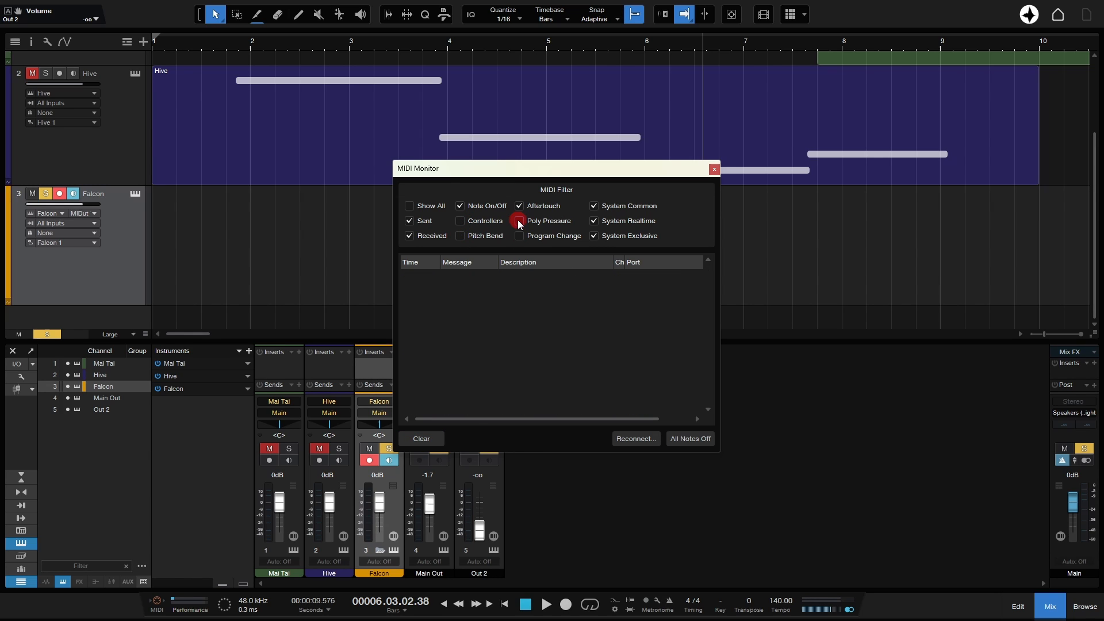
click(595, 221)
click(594, 236)
Restore Show All in the MIDI filter and close the MIDI Monitor.
click(409, 206)
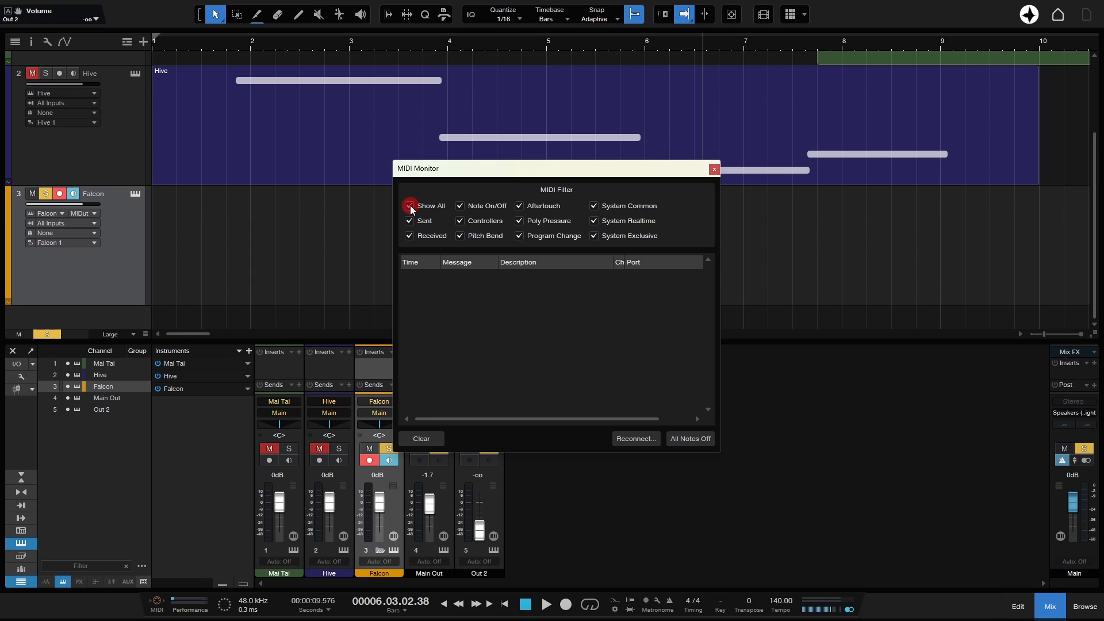
click(715, 169)
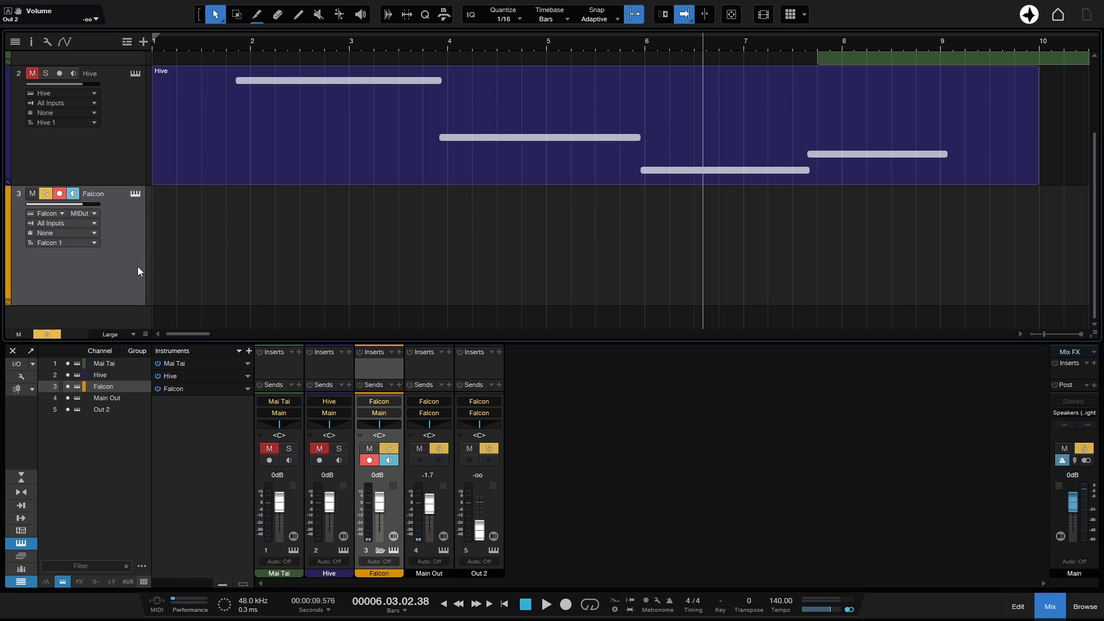
Take Falcon out of solo and compare muting and unmuting its arrangement track with muting and unmuting its mixer channel.
click(30, 193)
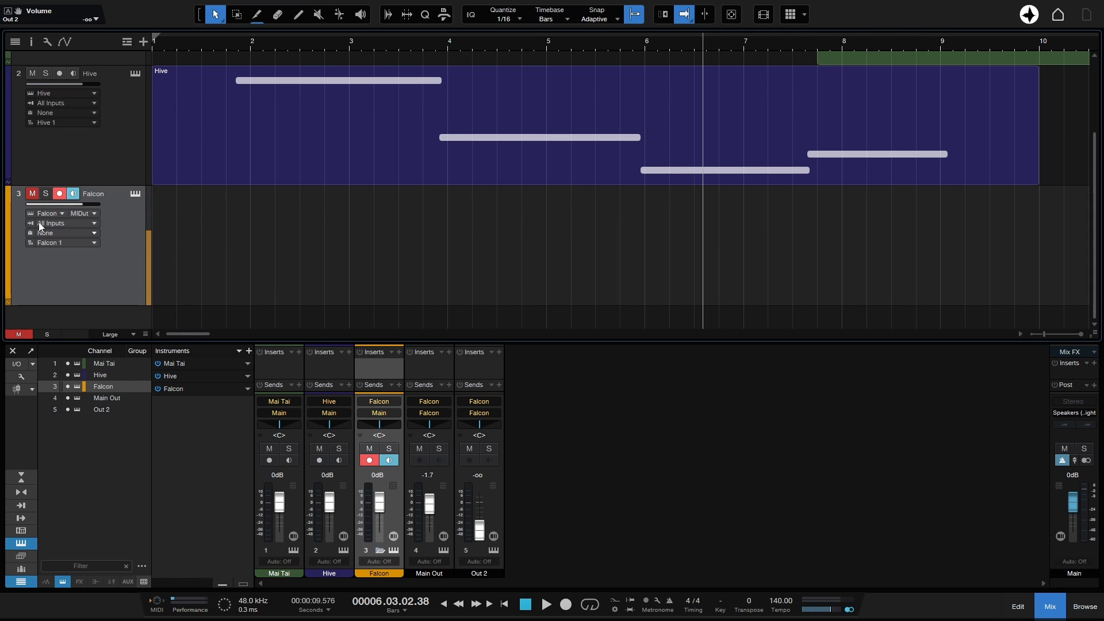
click(32, 194)
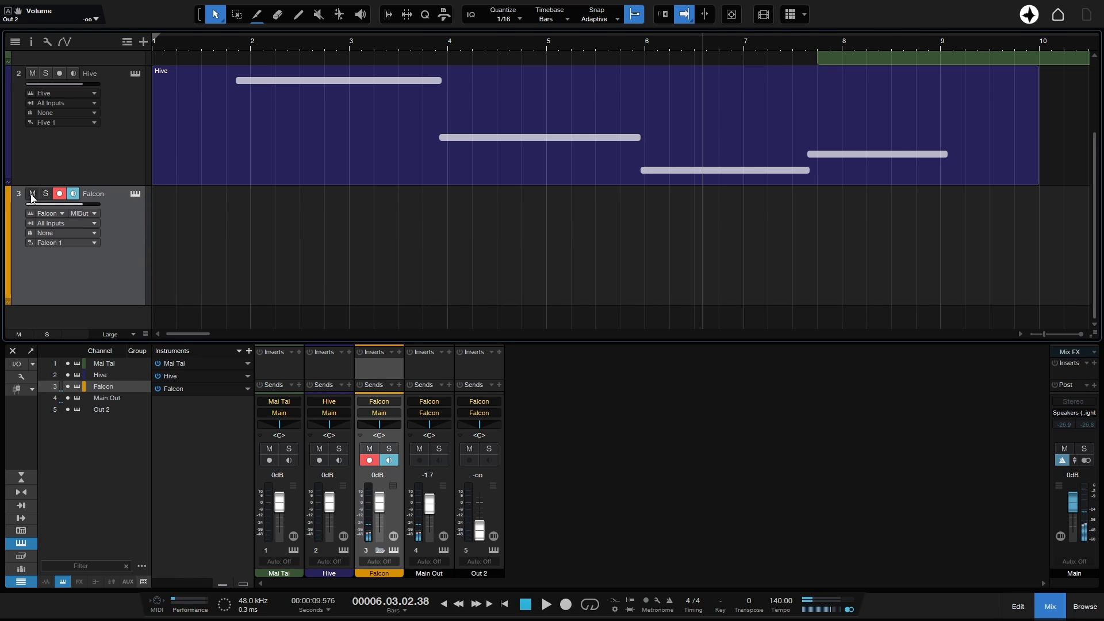
click(369, 448)
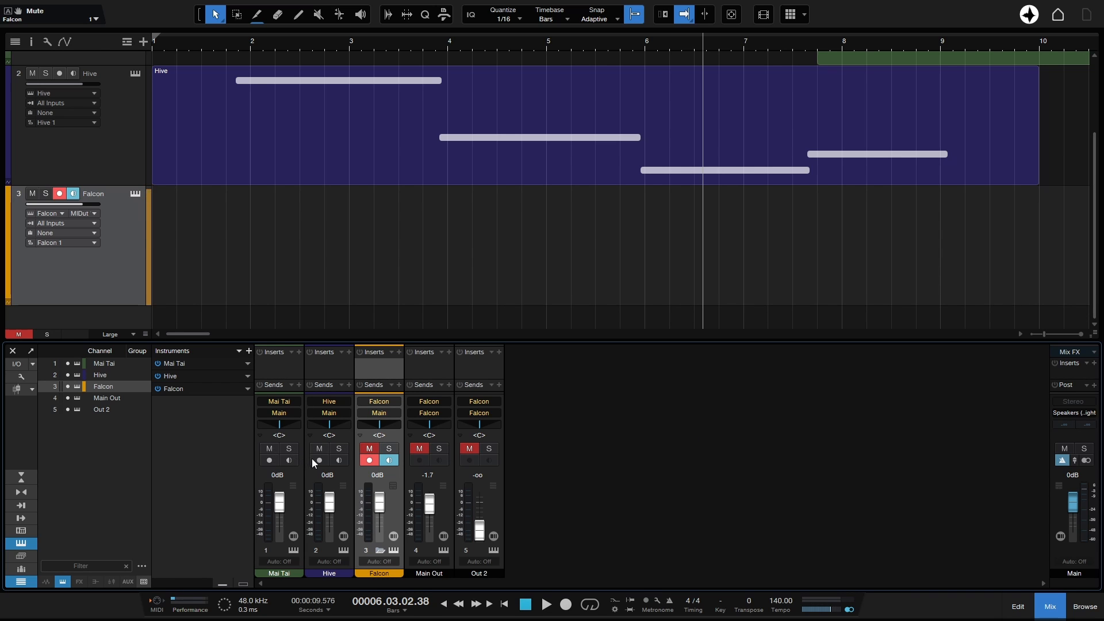
click(369, 449)
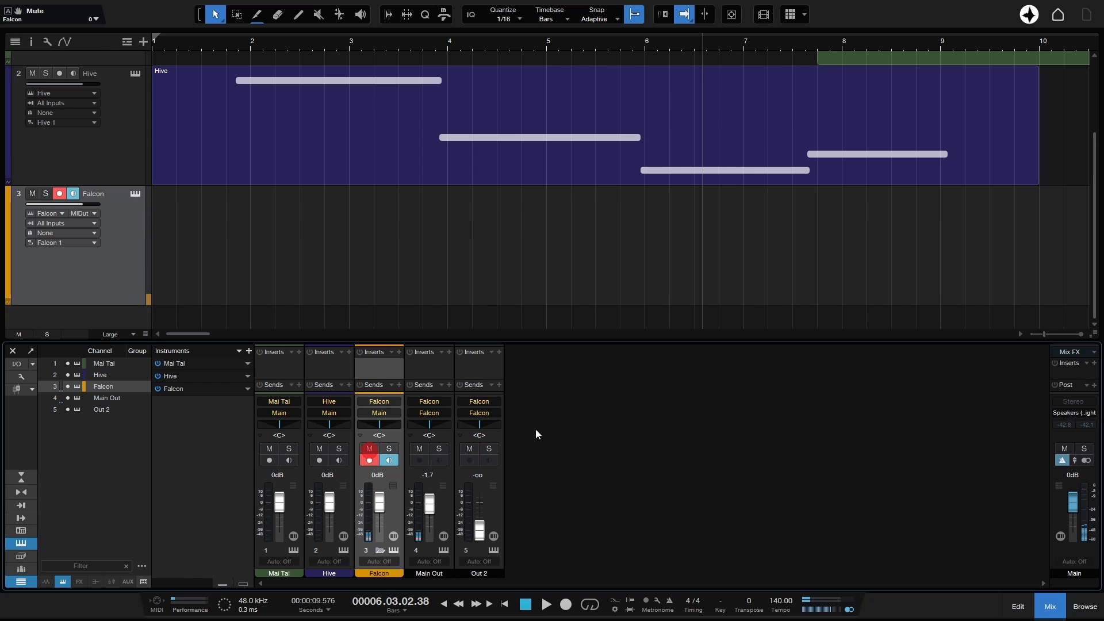
Set the Falcon track's input to MPK mini MK3, bring up the Qwerty Keyboard and play test notes on it.
click(84, 223)
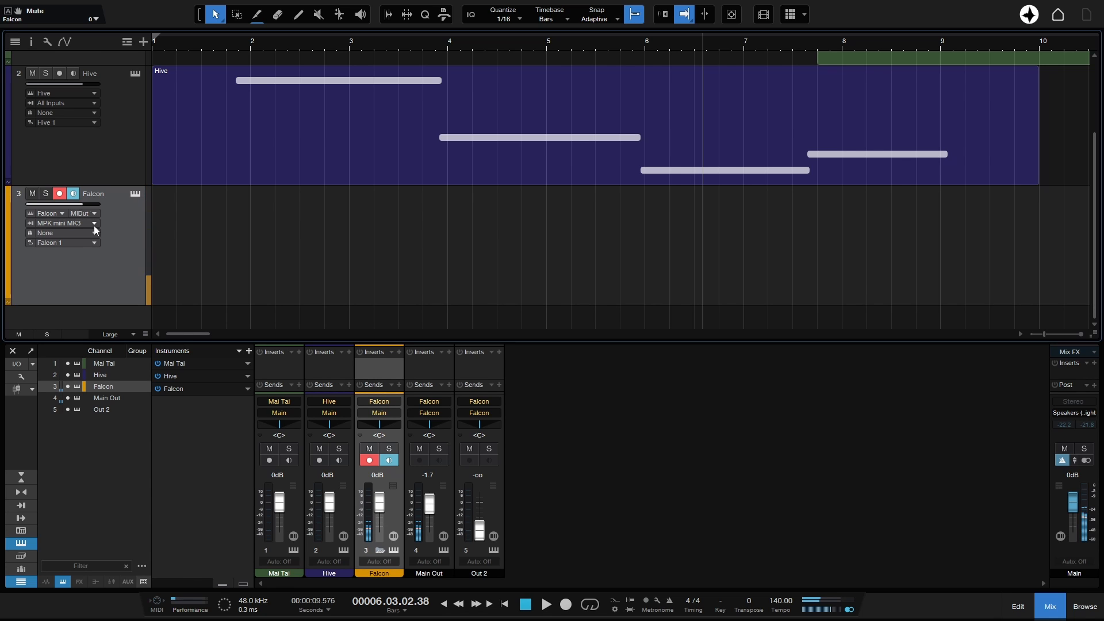
key(Caps_Lock)
key(t)
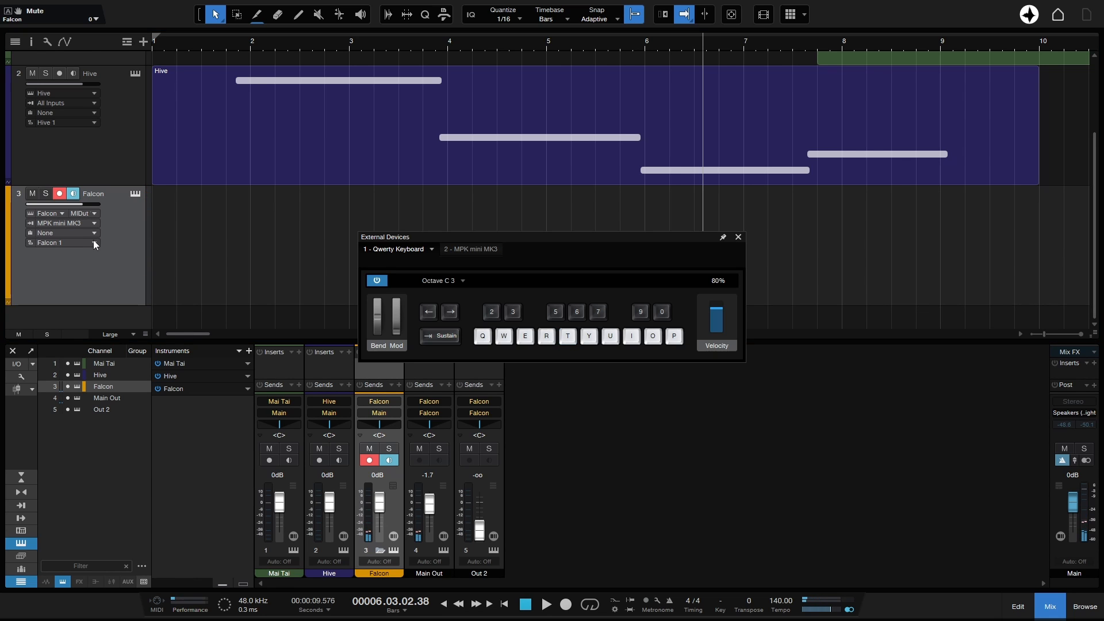
key(w)
key(y)
key(w)
key(r)
key(w)
key(y)
Set the Falcon track's input to Qwerty Keyboard and play several test notes.
click(53, 222)
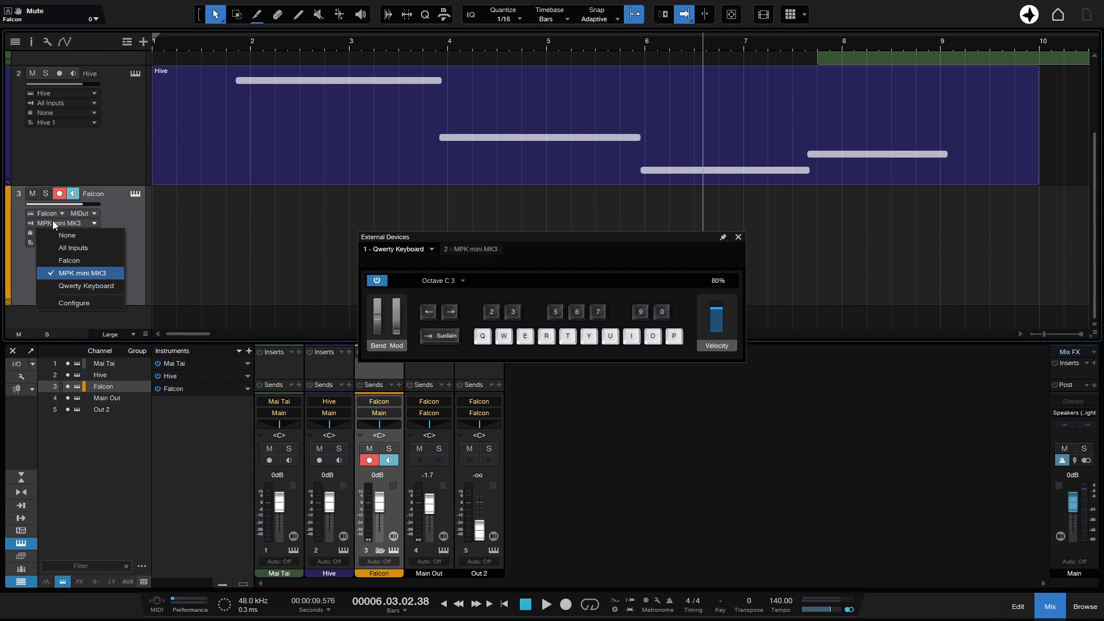
click(82, 286)
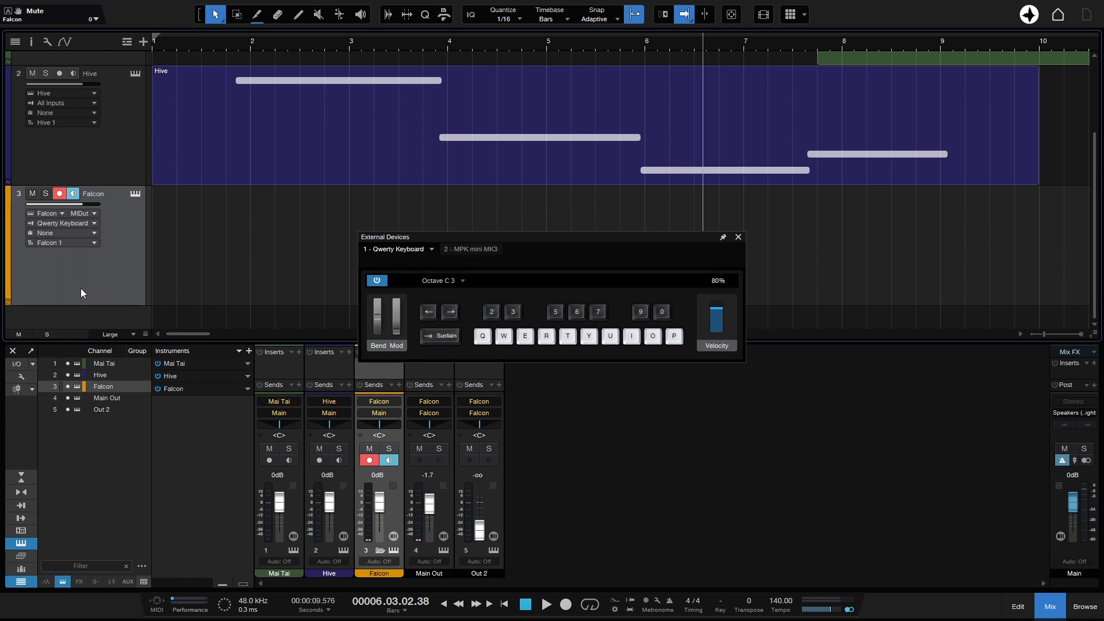
key(y)
key(e)
key(y)
Return the Falcon track's input to All Inputs and review its available input sources.
click(75, 223)
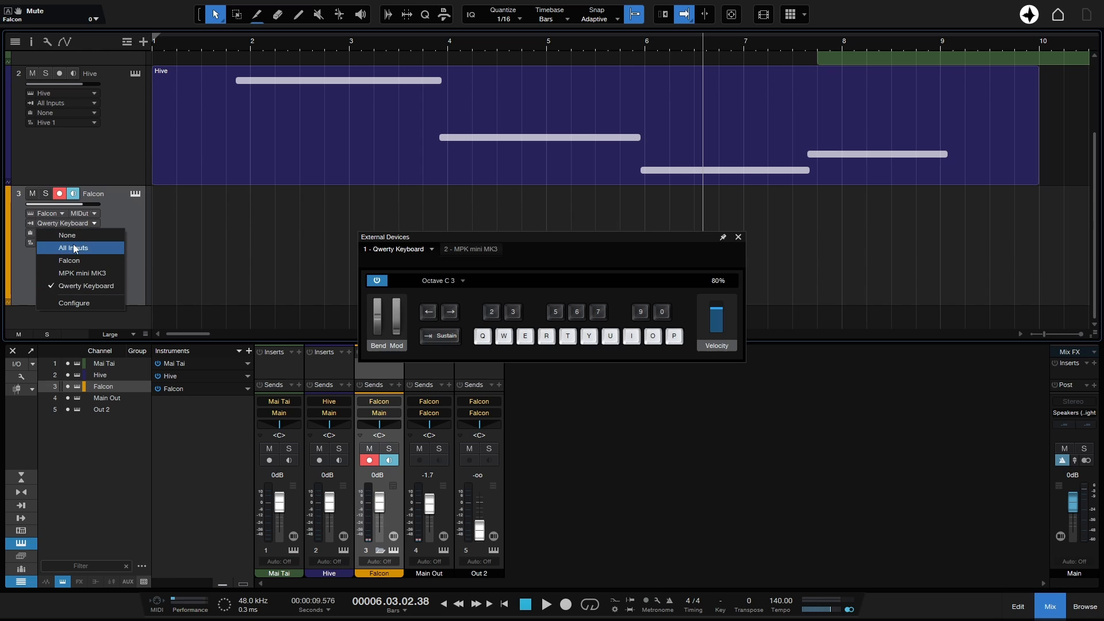
click(74, 252)
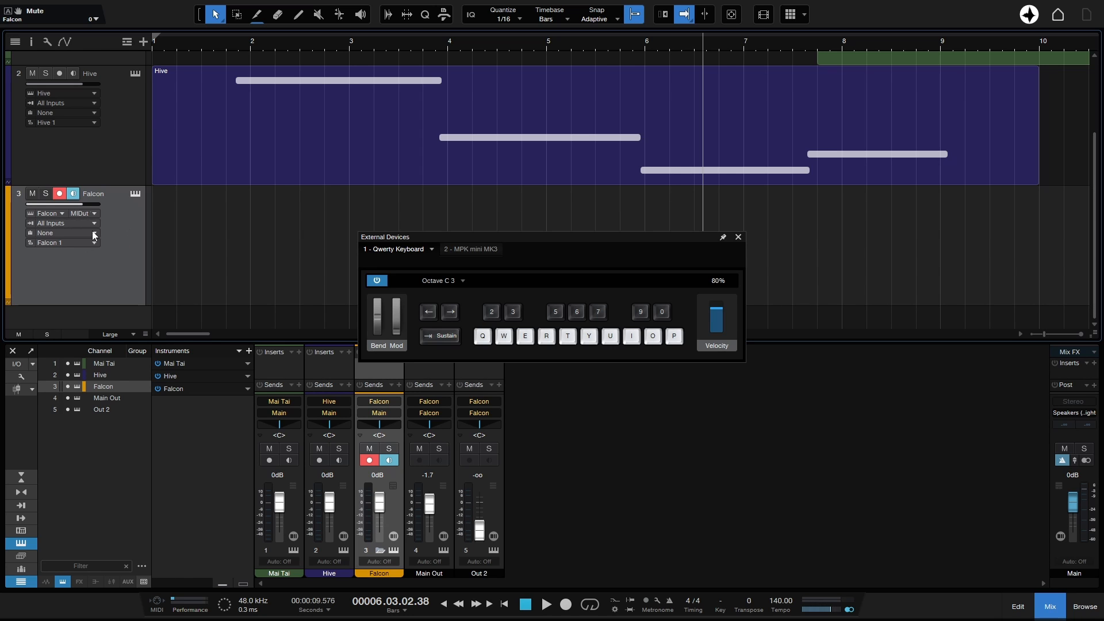
click(90, 223)
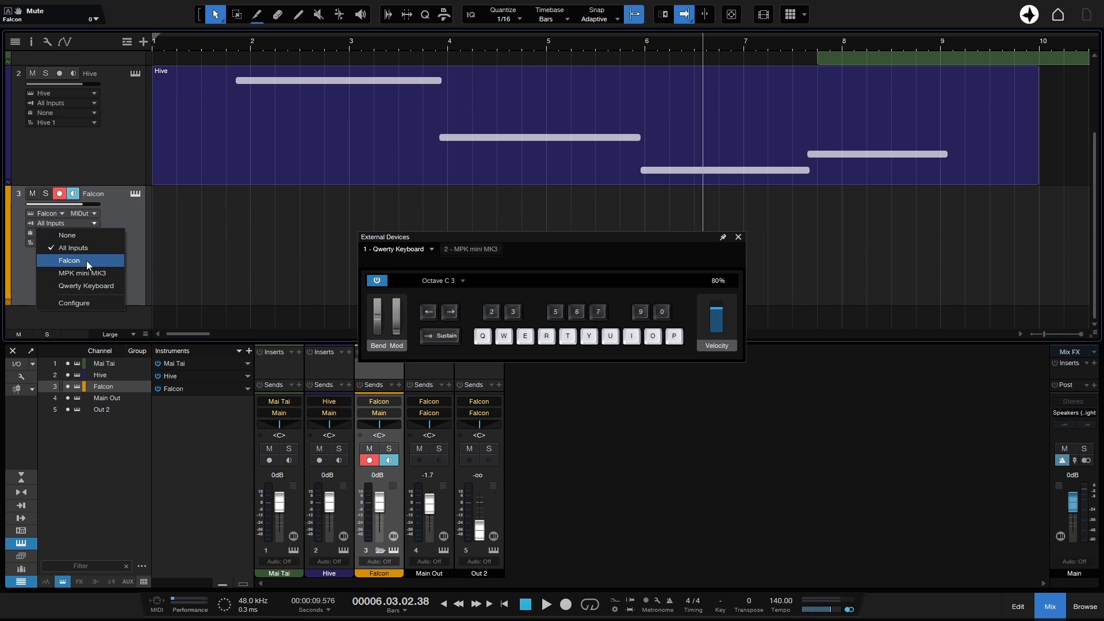
click(123, 152)
Set the Hive track's MIDI input to Falcon.
click(80, 102)
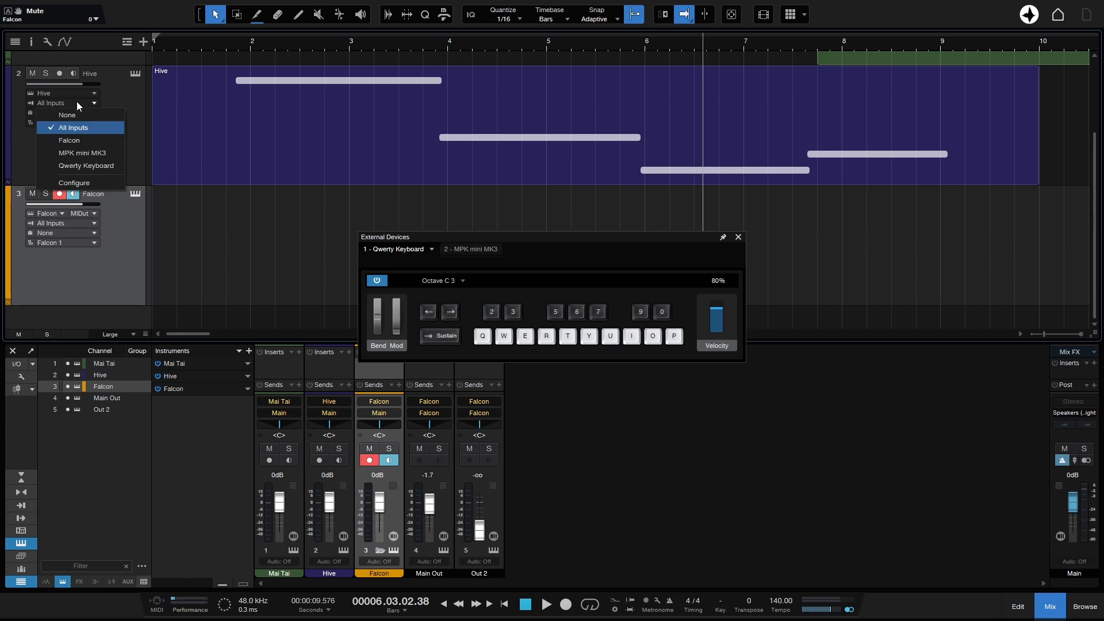
click(77, 140)
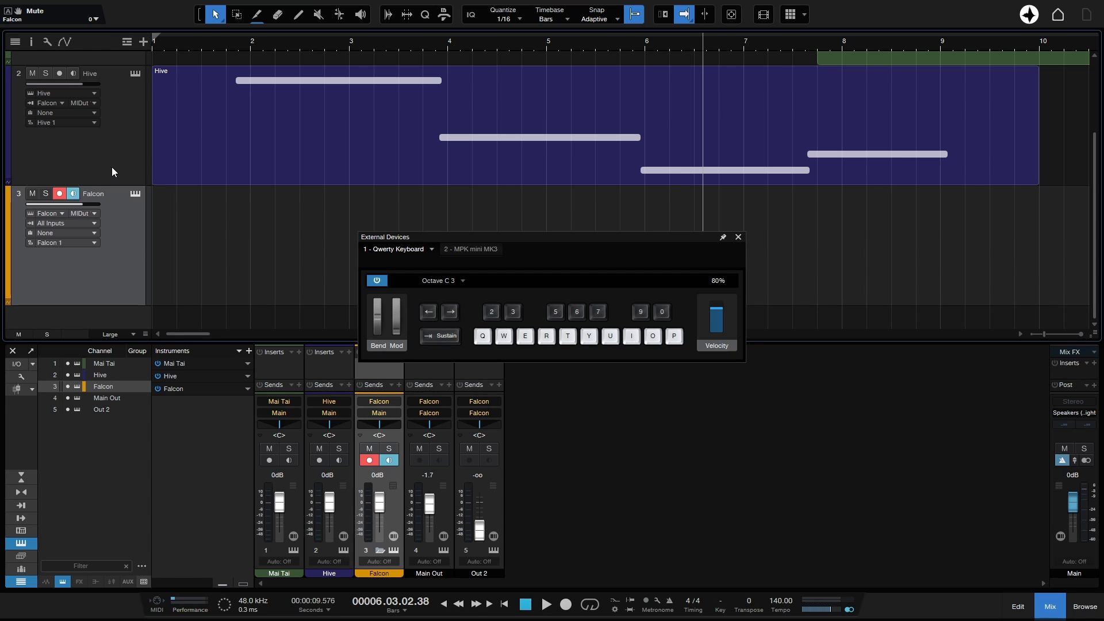
Close the Qwerty Keyboard and hide the mixer to show all three tracks.
key(Caps_Lock)
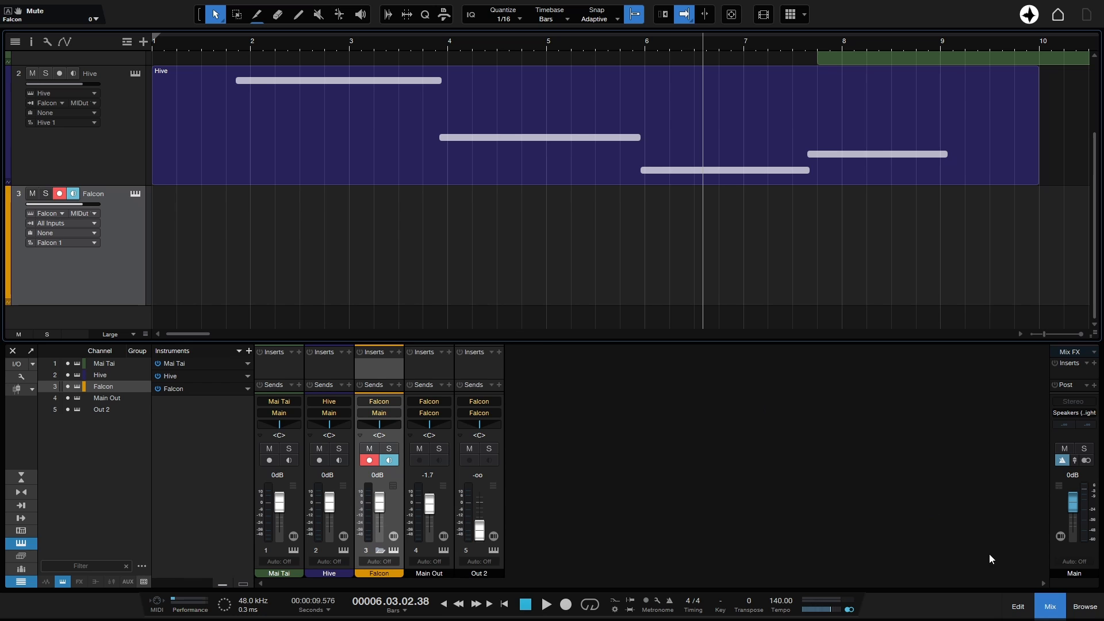
click(1049, 608)
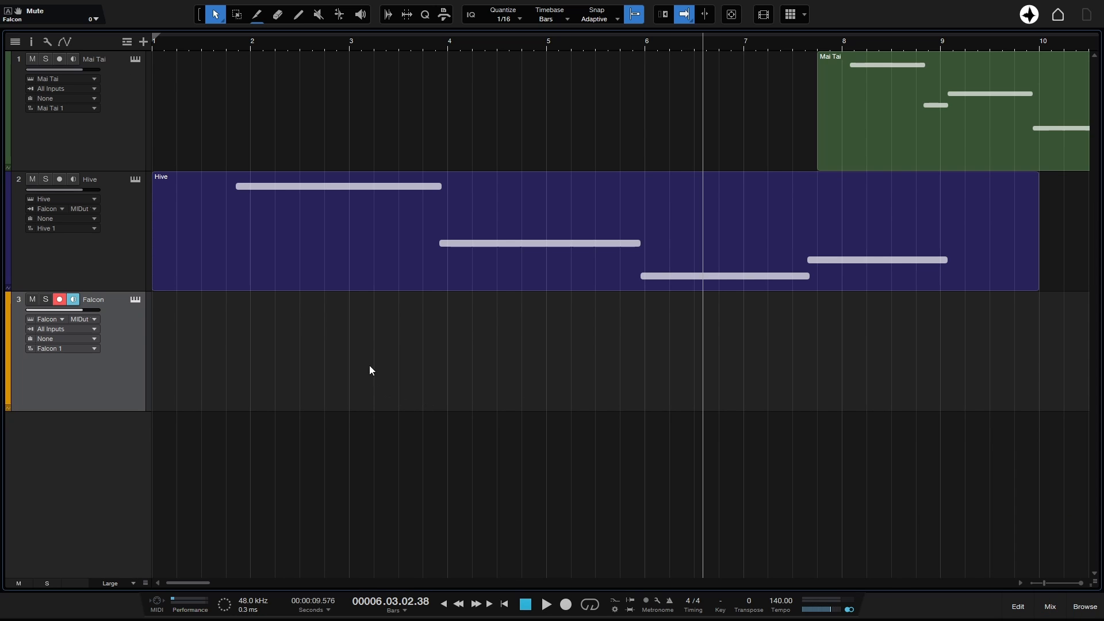